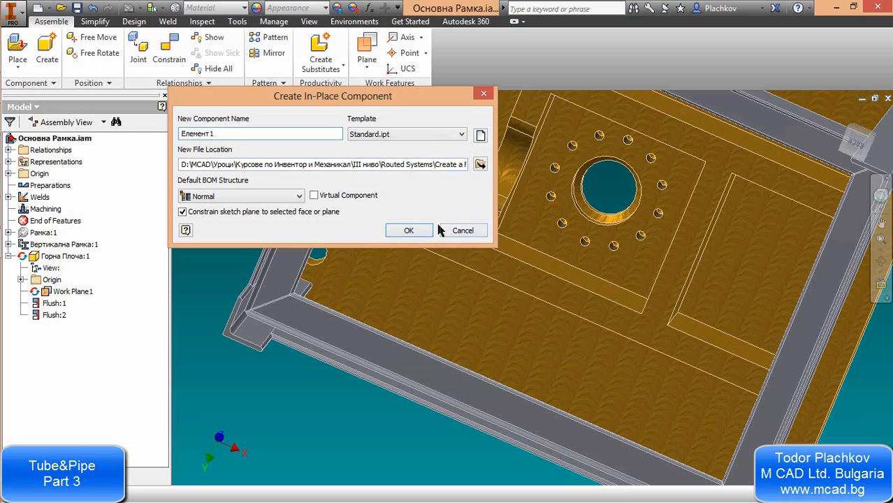
- Create the in-place component Елемент1 from Standard.ipt, constrained to the plate's square face with the bolt-hole ring
{"action": "left_click", "coordinate": [409, 231]}
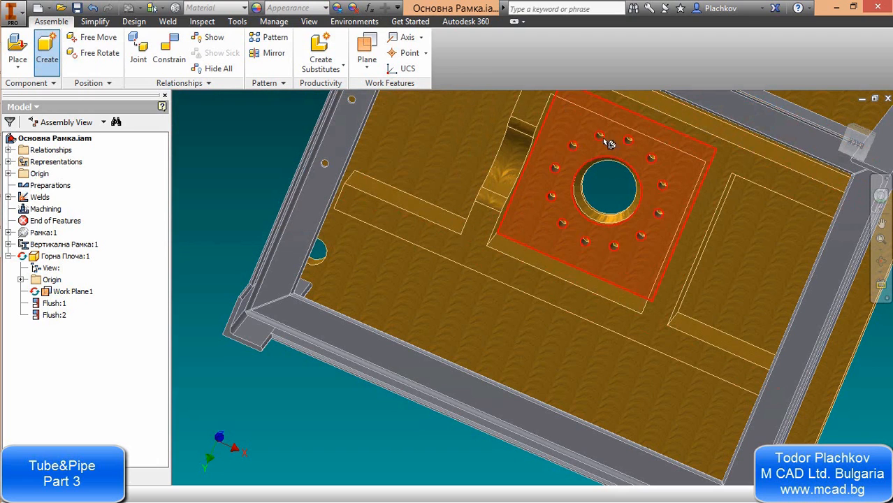
{"action": "left_click", "coordinate": [631, 176]}
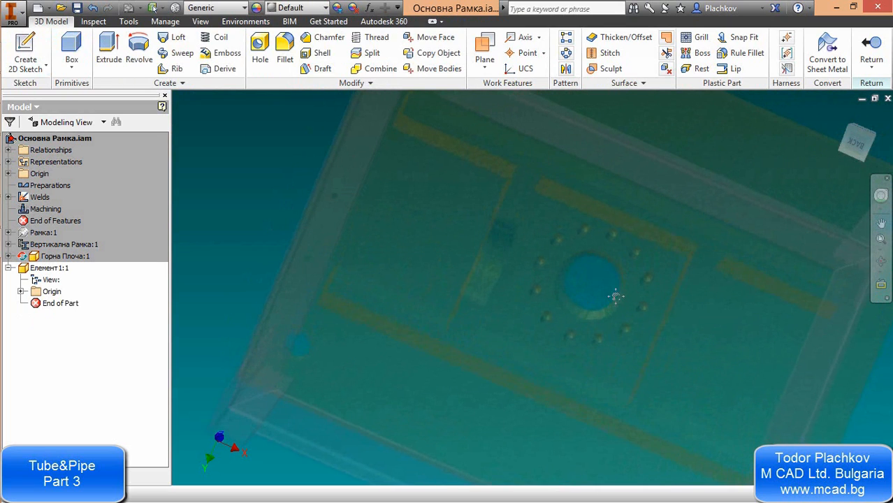
- Start a 2D sketch for the new part on the plate's square recessed face around the large central hole
{"action": "middle_click_drag", "start_coordinate": [576, 277], "coordinate": [598, 197], "text": "shift"}
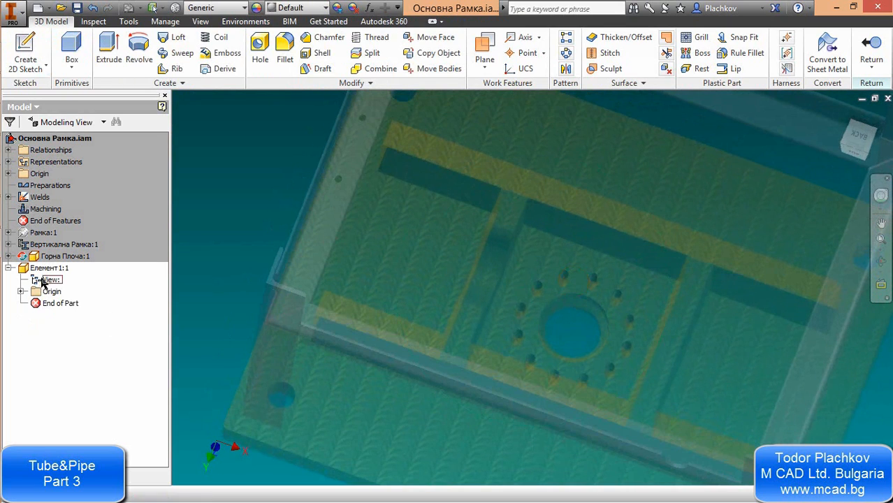
{"action": "middle_click_drag", "start_coordinate": [567, 291], "coordinate": [537, 345], "text": "shift"}
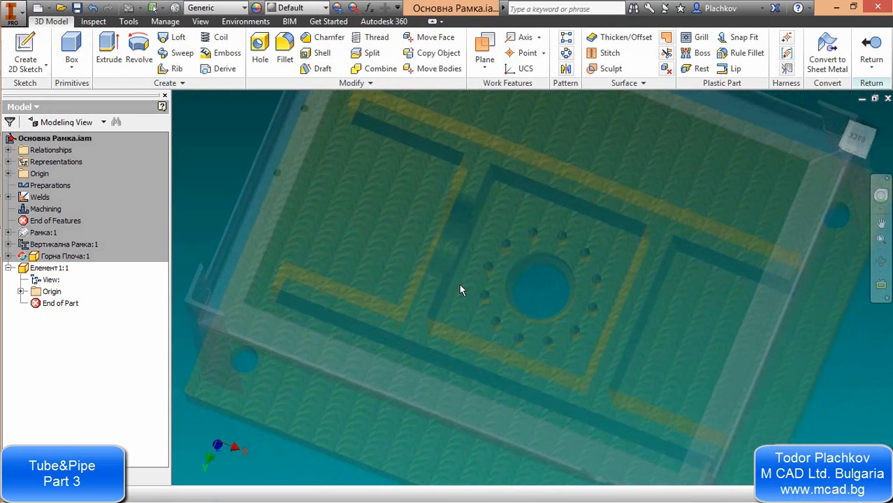
{"action": "left_click", "coordinate": [27, 43]}
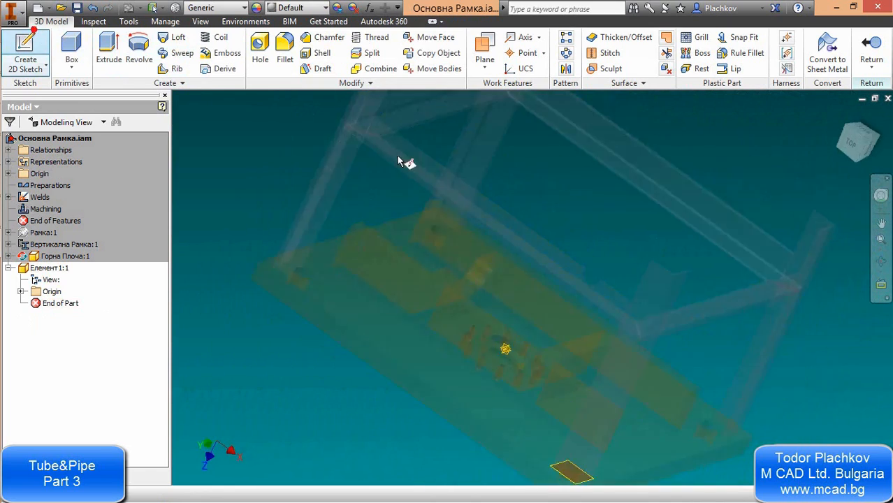
{"action": "mouse_move", "coordinate": [423, 183]}
{"action": "middle_mouse_down", "text": "shift"}
{"action": "mouse_move", "coordinate": [512, 213]}
{"action": "mouse_move", "coordinate": [482, 262]}
{"action": "mouse_move", "coordinate": [351, 286]}
{"action": "mouse_move", "coordinate": [602, 333]}
{"action": "middle_mouse_up", "text": "shift"}
{"action": "scroll", "coordinate": [603, 333], "scroll_direction": "up", "scroll_amount": 5}
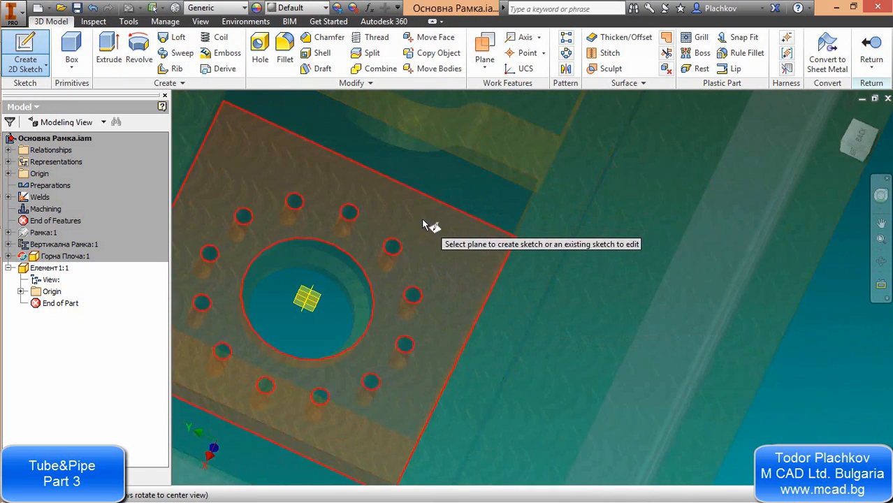
{"action": "left_click", "coordinate": [461, 288]}
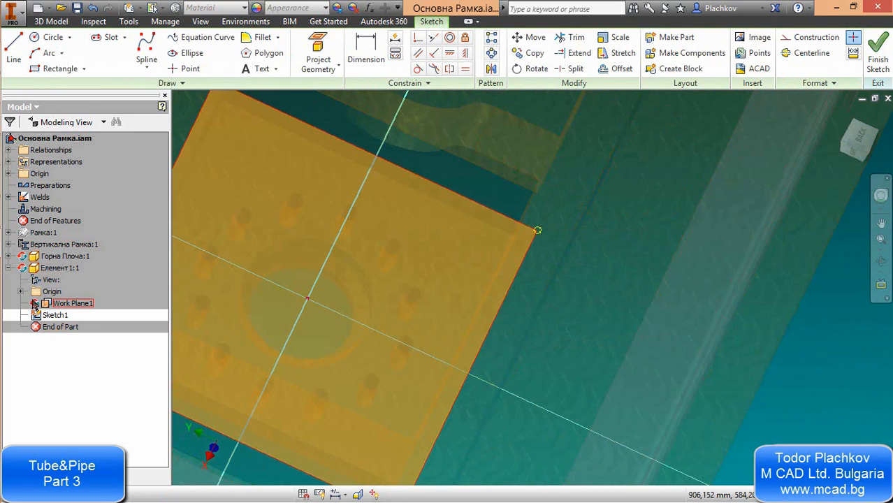
- Sketch a 250 mm diameter circle centred on the sketch origin and finish the sketch
{"action": "middle_click_drag", "start_coordinate": [648, 233], "coordinate": [728, 202]}
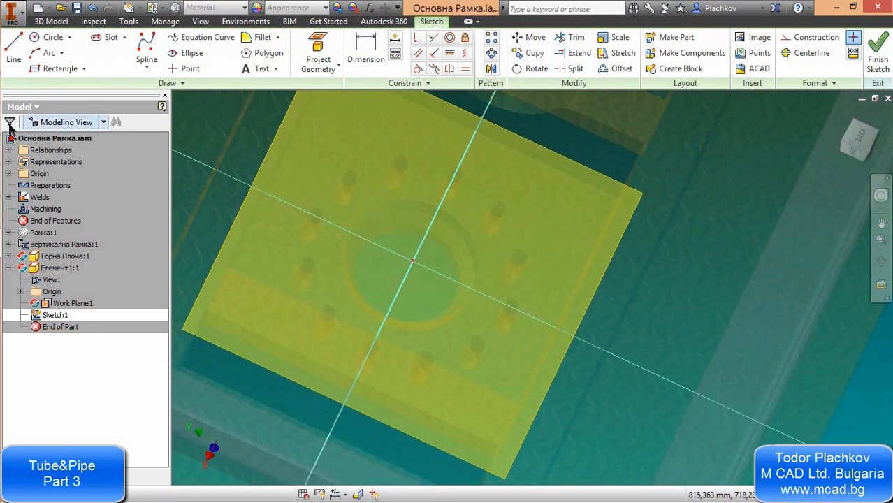
{"action": "left_click", "coordinate": [53, 37]}
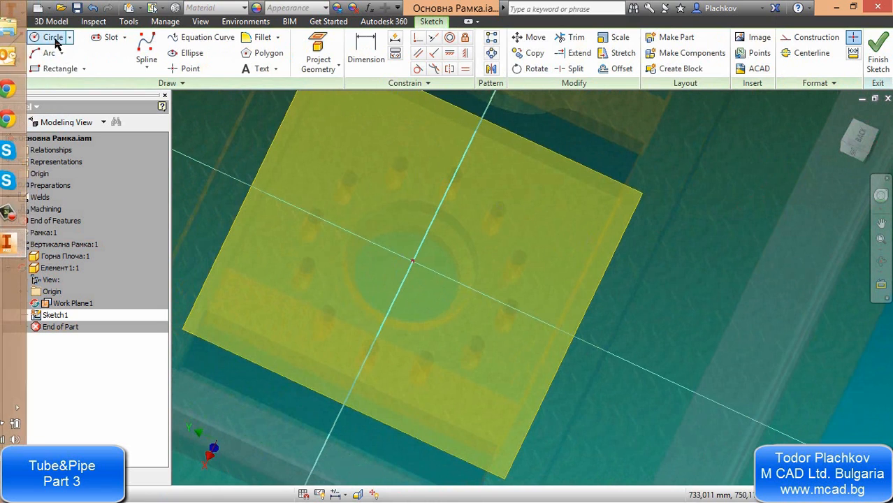
{"action": "left_click", "coordinate": [413, 261]}
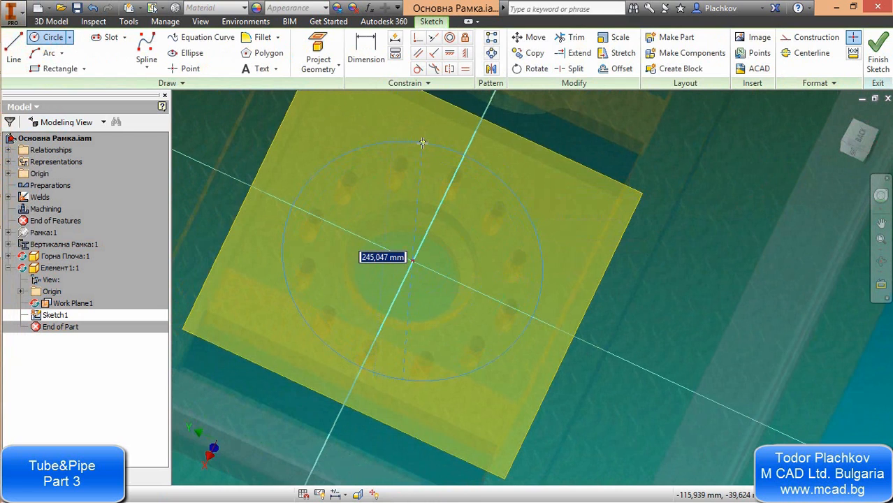
{"action": "type", "text": "250"}
{"action": "key", "text": "Return"}
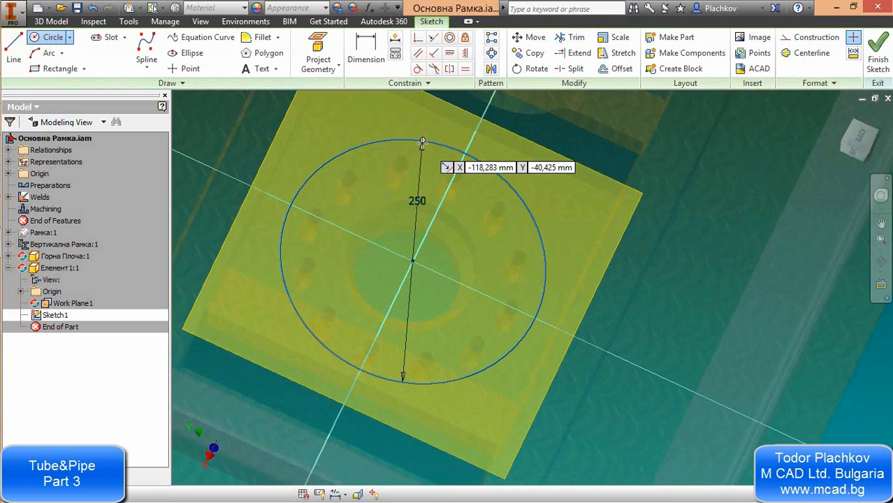
{"action": "left_click", "coordinate": [877, 52]}
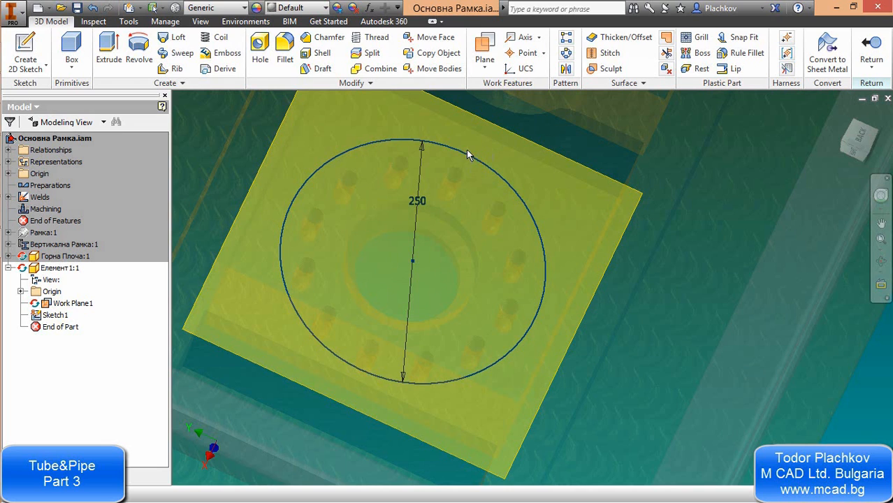
- Extrude the 250 mm circle 30 mm as a new solid disc
{"action": "left_click", "coordinate": [466, 150]}
{"action": "left_click", "coordinate": [480, 144]}
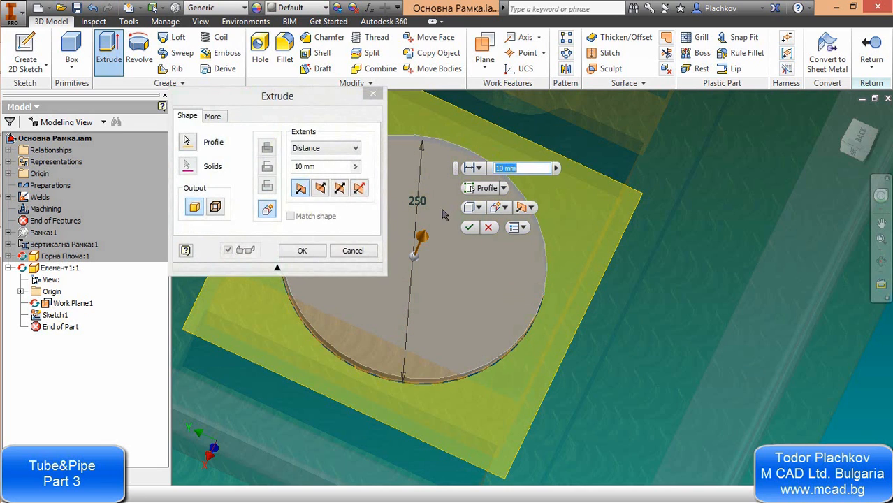
{"action": "key", "text": "Return"}
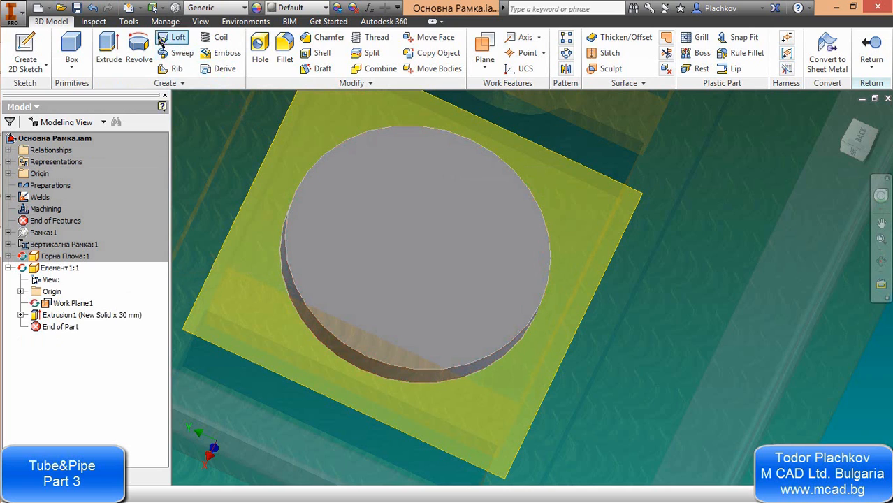
- Project one of the plate's bolt holes into a new sketch on the disc's outer face and finish the sketch
{"action": "left_click", "coordinate": [25, 48]}
{"action": "left_click", "coordinate": [345, 203]}
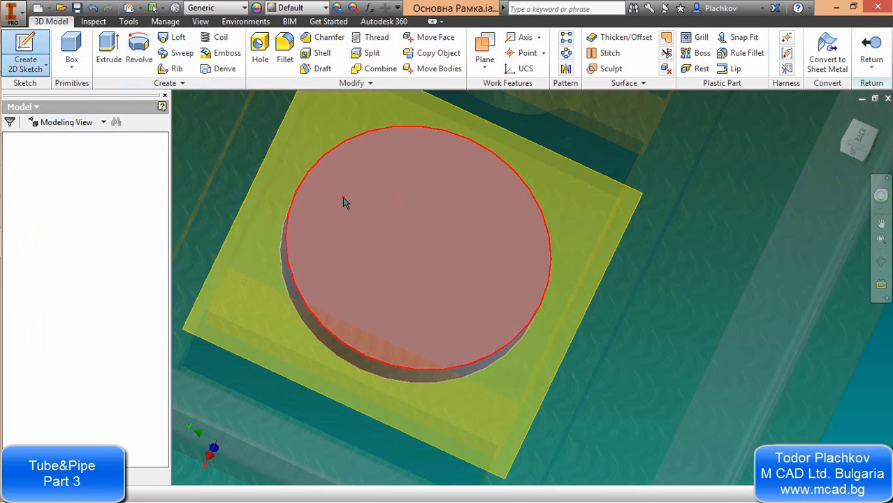
{"action": "left_click", "coordinate": [327, 42]}
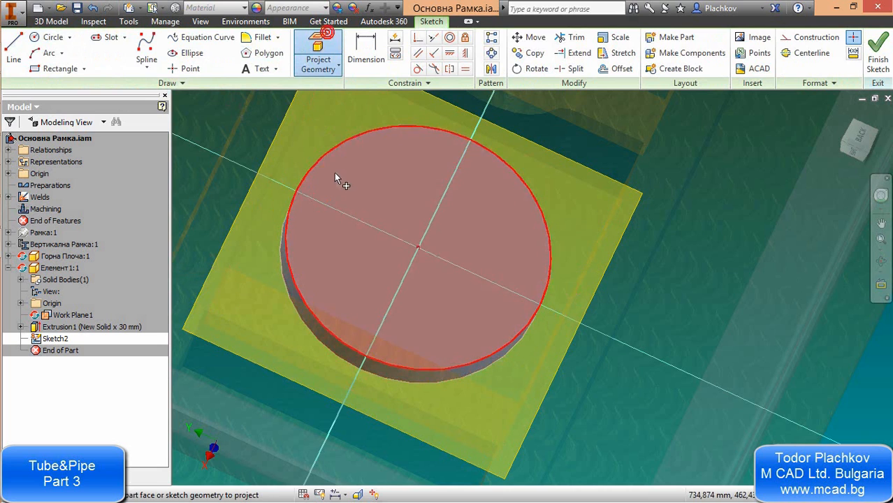
{"action": "left_click", "coordinate": [322, 215]}
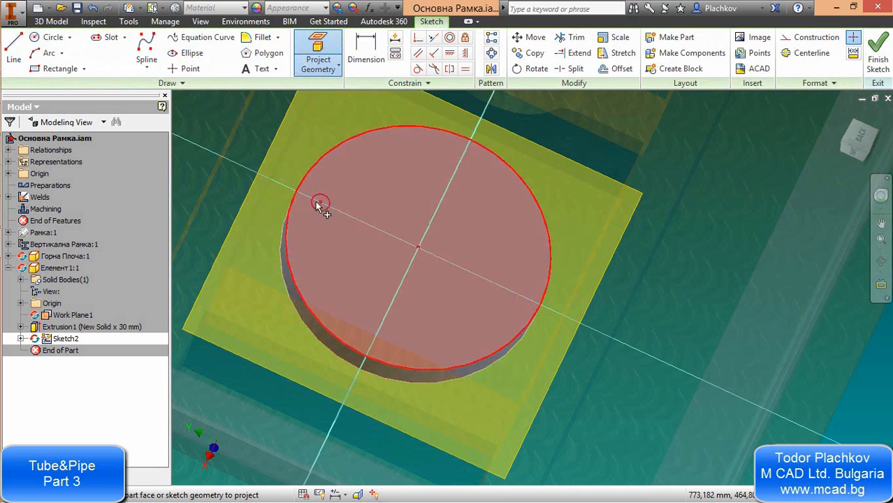
{"action": "left_click", "coordinate": [878, 52]}
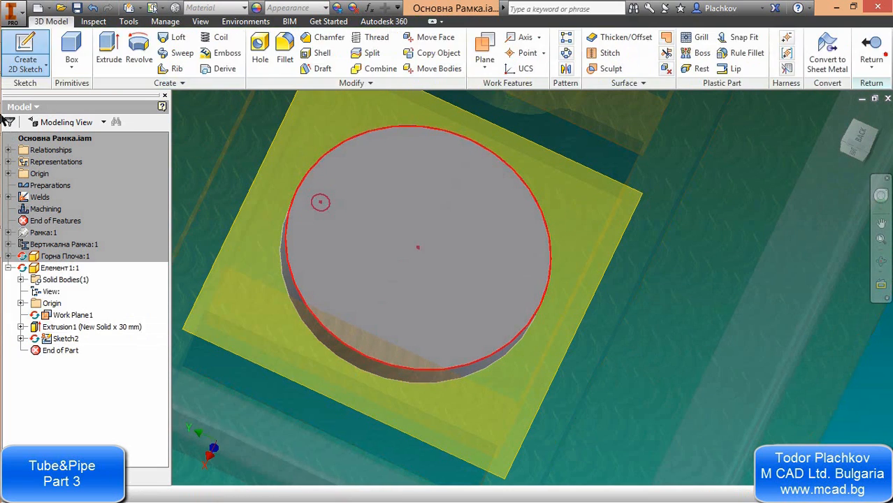
- Cut a 22 mm diameter Through All hole in the disc at the projected bolt-hole centre
{"action": "key", "text": "h"}
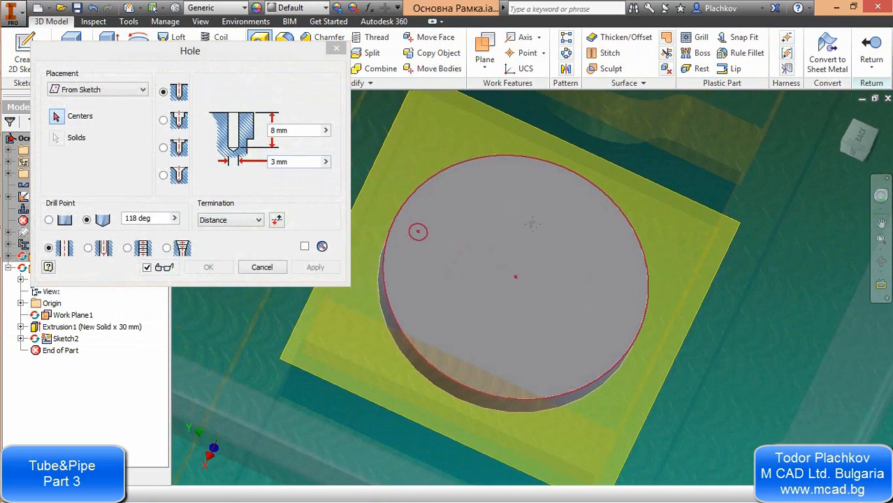
{"action": "left_click", "coordinate": [422, 235]}
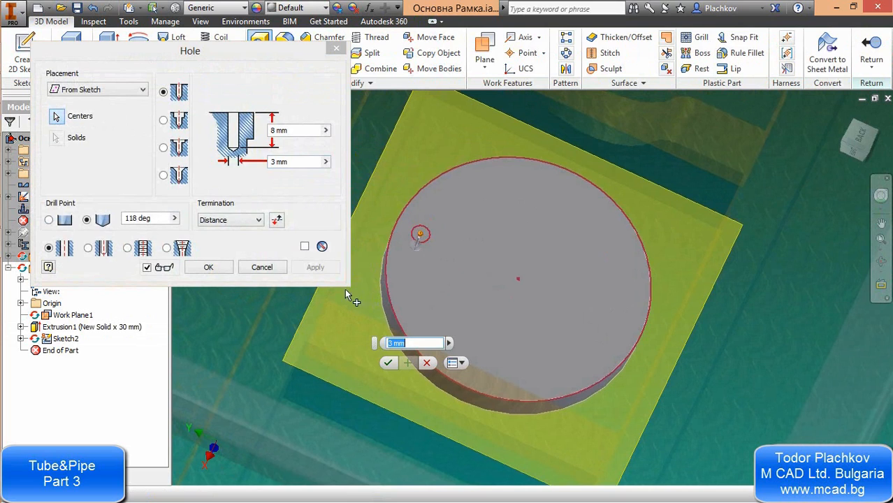
{"action": "left_click", "coordinate": [224, 221]}
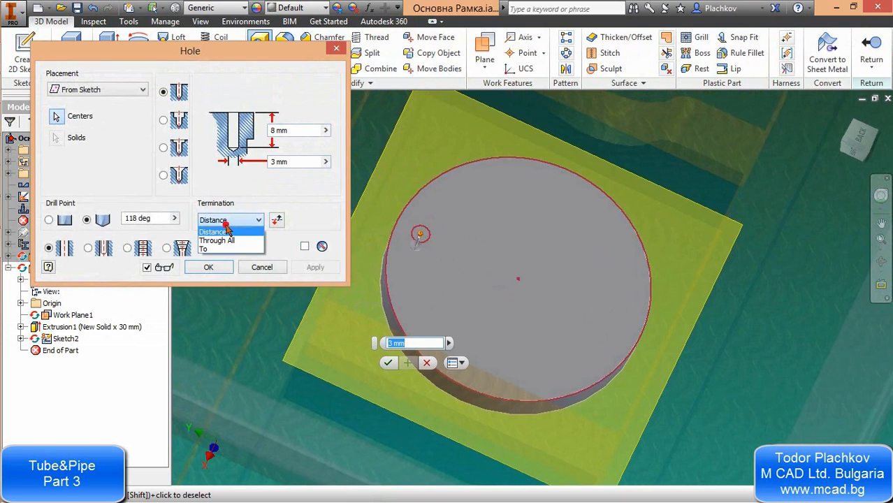
{"action": "left_click", "coordinate": [227, 240]}
{"action": "left_click_drag", "start_coordinate": [296, 163], "coordinate": [236, 158]}
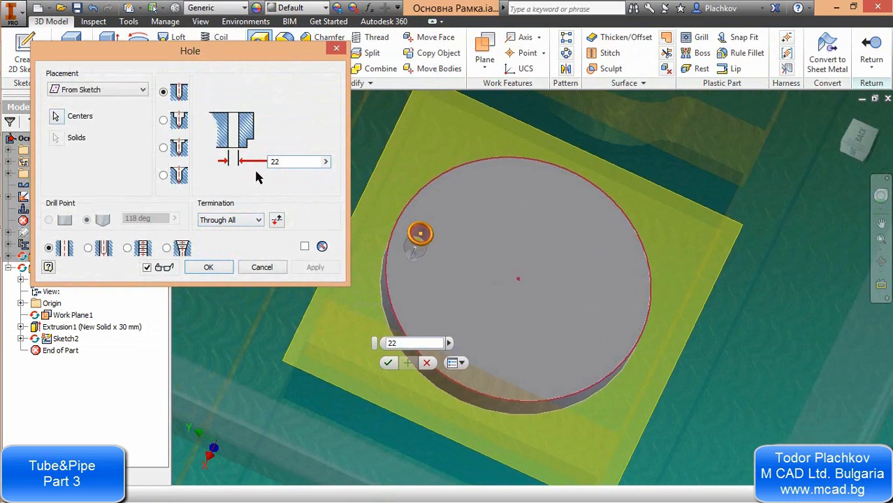
{"action": "left_click", "coordinate": [209, 267]}
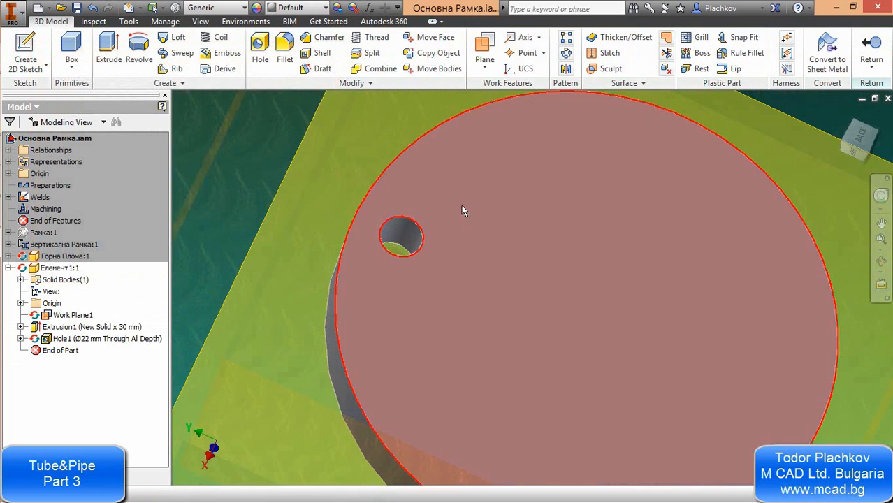
- Create a circular pattern of the 22 mm hole around the disc's axis with 12 occurrences over 360 degrees
{"action": "scroll", "coordinate": [436, 269], "scroll_direction": "up", "scroll_amount": 3}
{"action": "key", "text": "F4"}
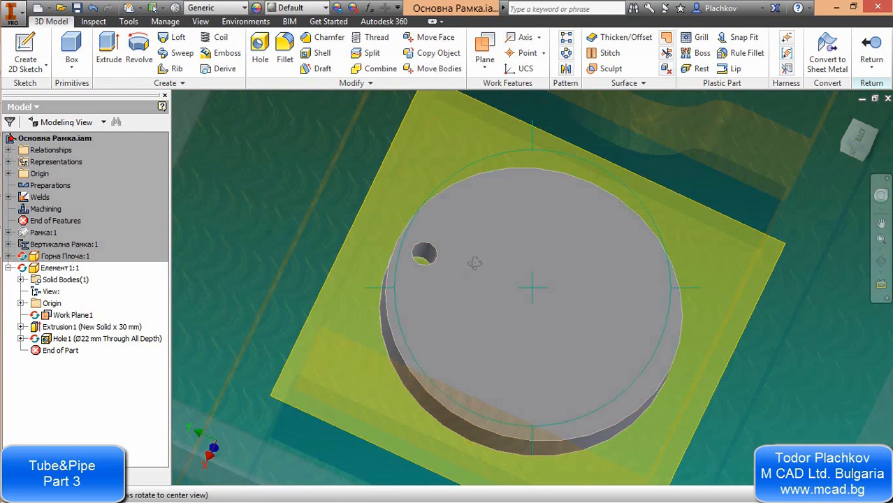
{"action": "left_click_drag", "start_coordinate": [474, 262], "coordinate": [454, 304]}
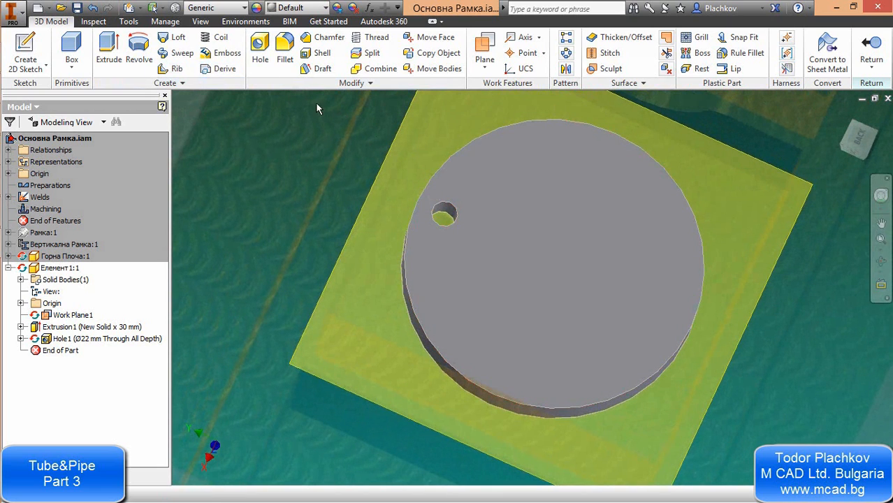
{"action": "left_click", "coordinate": [566, 54]}
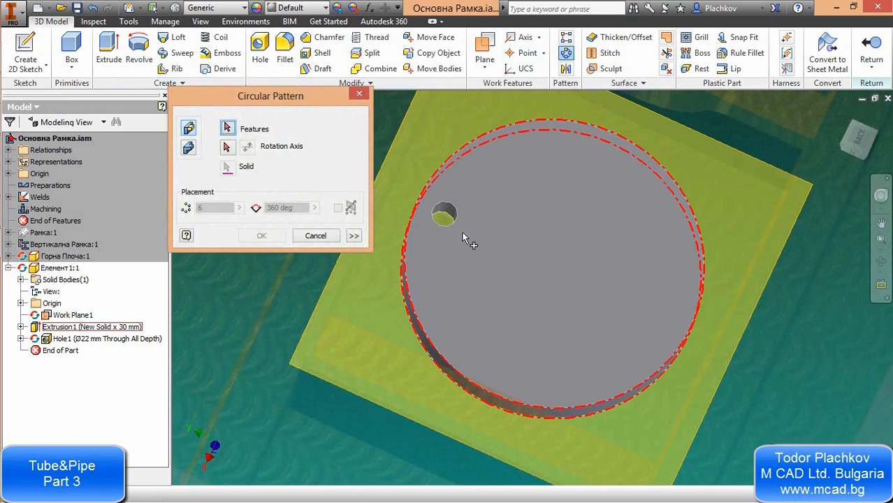
{"action": "left_click", "coordinate": [446, 216]}
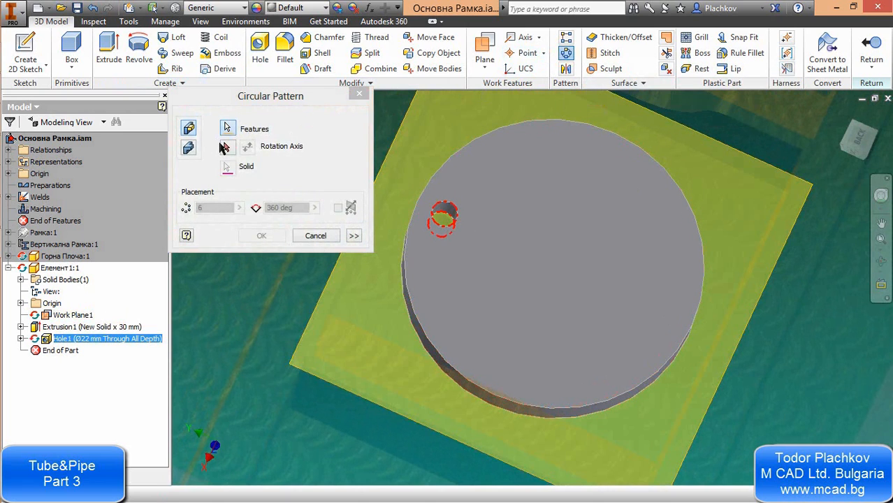
{"action": "left_click", "coordinate": [224, 148]}
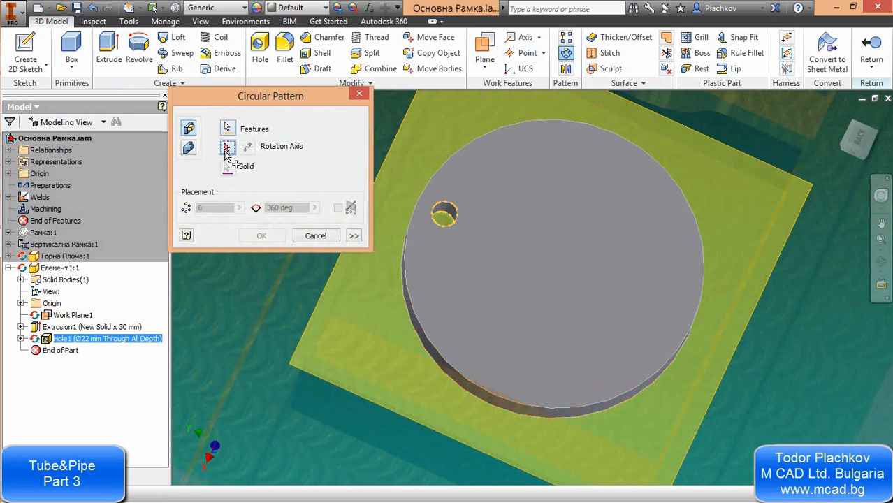
{"action": "left_click", "coordinate": [412, 313]}
{"action": "left_click", "coordinate": [213, 207]}
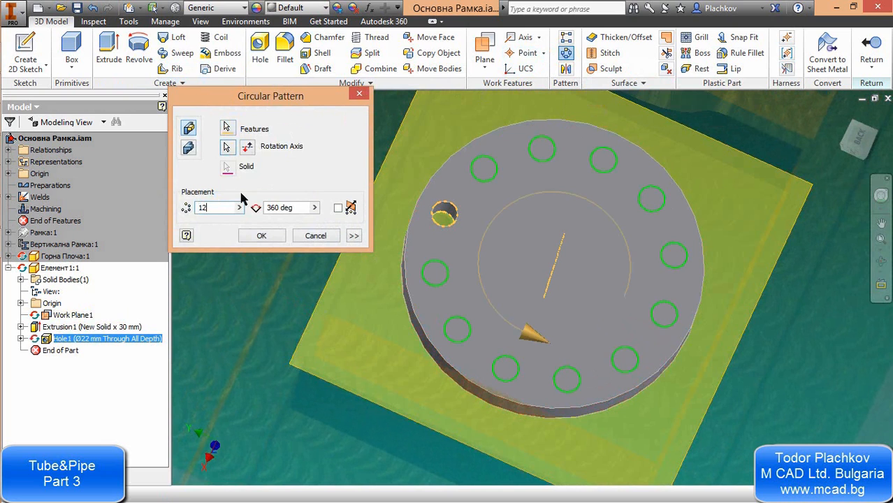
{"action": "type", "text": "12"}
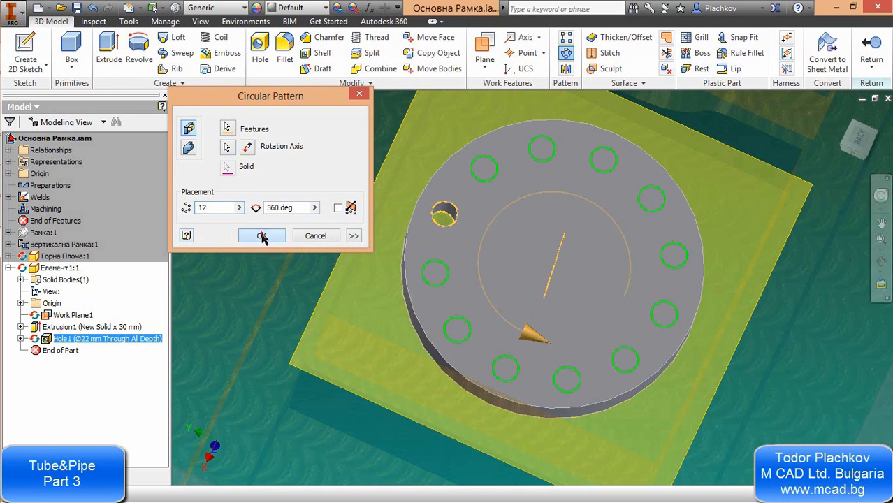
{"action": "left_click", "coordinate": [262, 236]}
- Add a cylinder primitive 160 mm in diameter and 400 mm high, joined at the centre of the disc's outer face
{"action": "scroll", "coordinate": [468, 247], "scroll_direction": "up", "scroll_amount": 2}
{"action": "scroll", "coordinate": [482, 255], "scroll_direction": "down", "scroll_amount": 4}
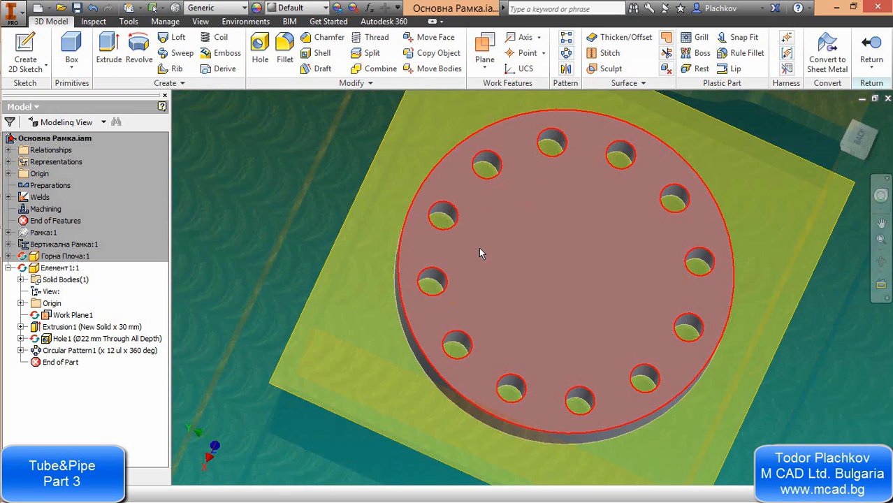
{"action": "middle_click_drag", "start_coordinate": [588, 218], "coordinate": [543, 224]}
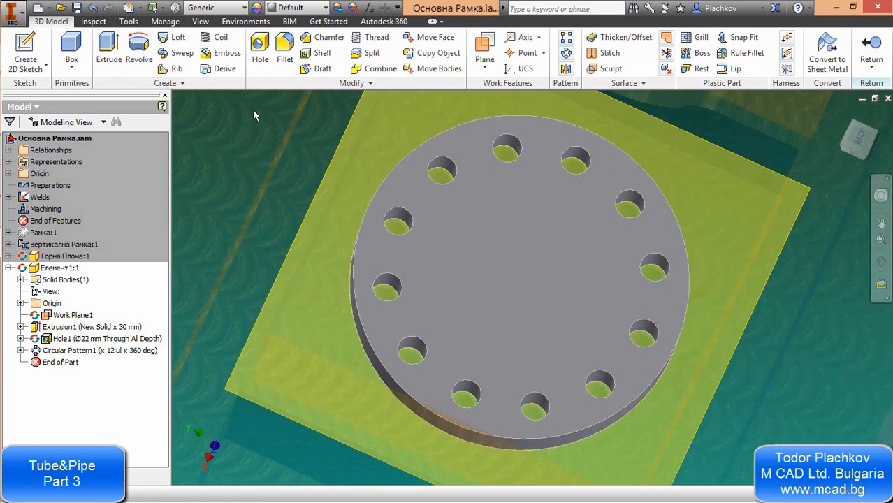
{"action": "left_click", "coordinate": [71, 67]}
{"action": "left_click", "coordinate": [96, 116]}
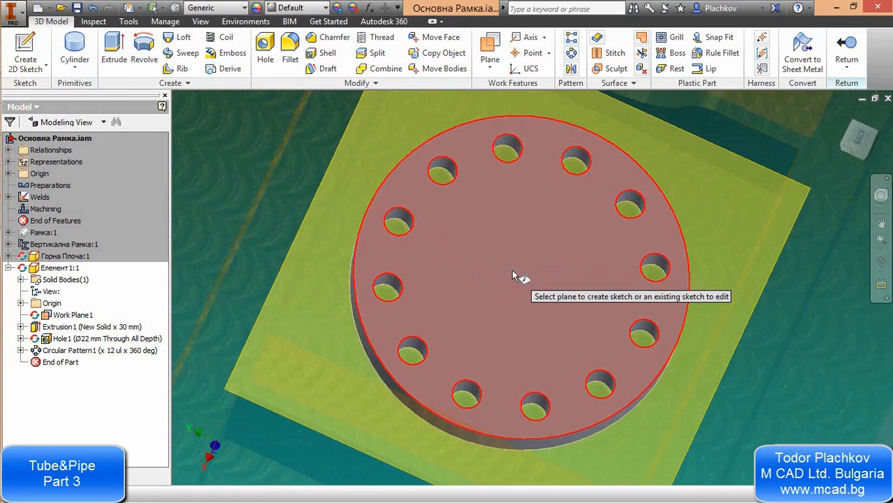
{"action": "left_click", "coordinate": [518, 277]}
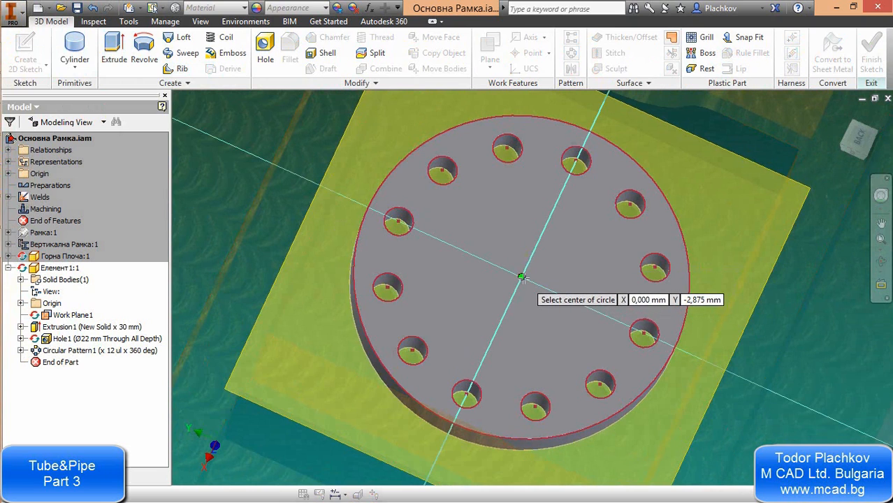
{"action": "left_click", "coordinate": [524, 279]}
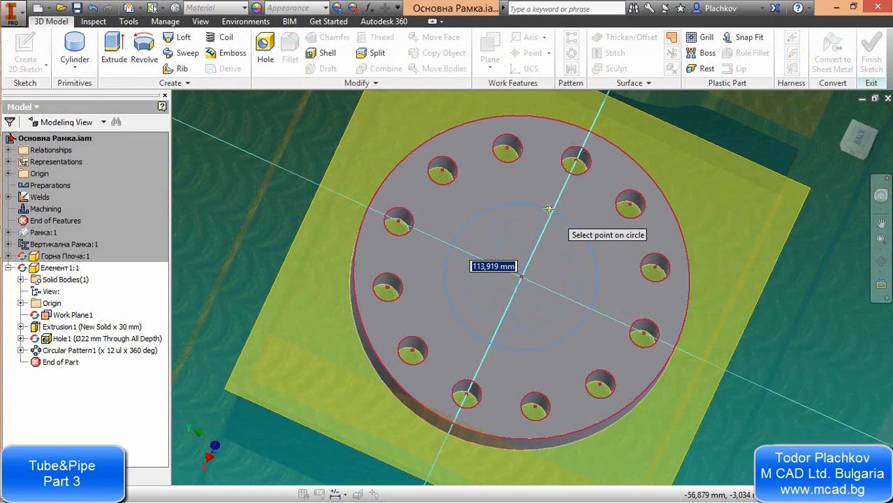
{"action": "type", "text": "160"}
{"action": "key", "text": "Return"}
{"action": "scroll", "coordinate": [552, 213], "scroll_direction": "down", "scroll_amount": 5}
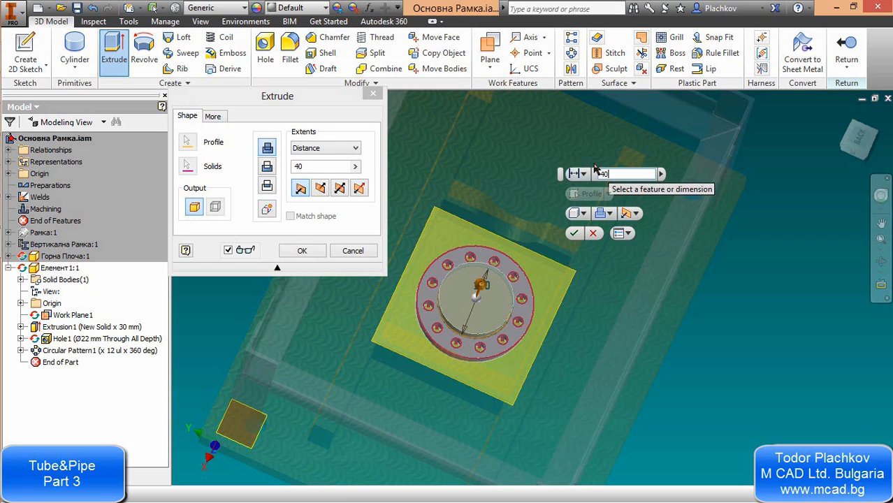
{"action": "key", "text": "Return"}
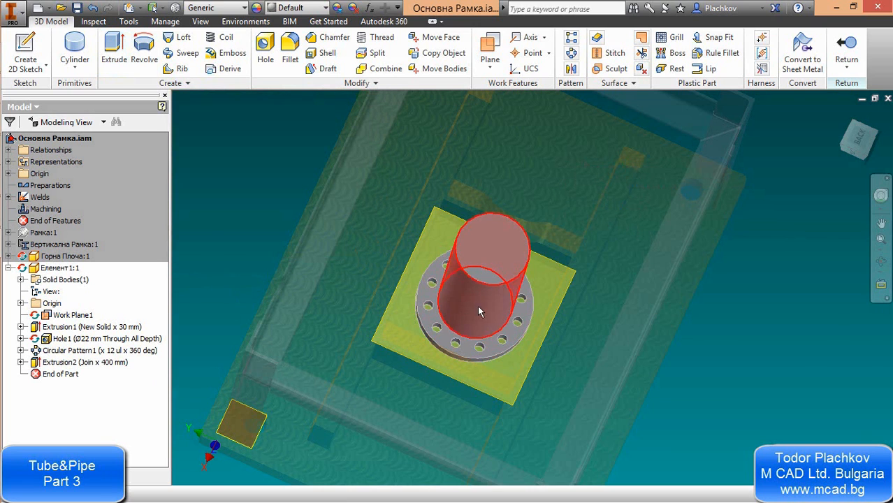
- Start a new sketch on the flange part's YZ origin plane
{"action": "scroll", "coordinate": [479, 302], "scroll_direction": "up", "scroll_amount": 3}
{"action": "middle_click_drag", "start_coordinate": [480, 305], "coordinate": [464, 292]}
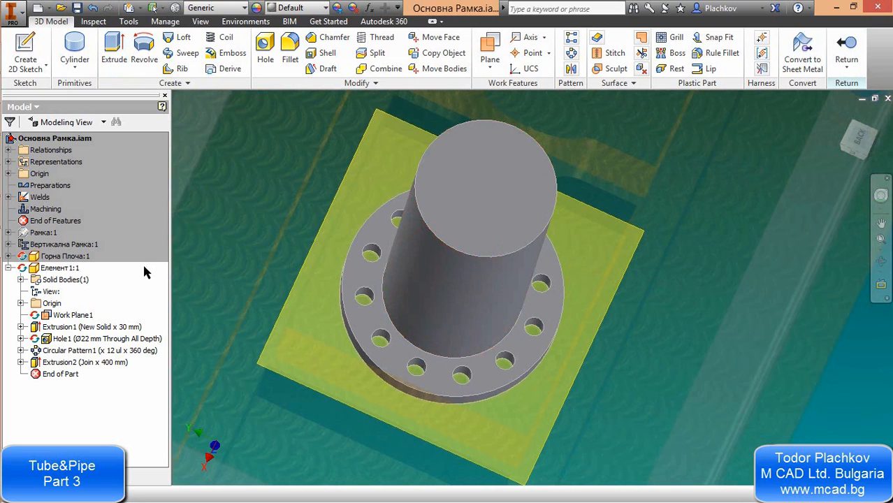
{"action": "left_click", "coordinate": [22, 304]}
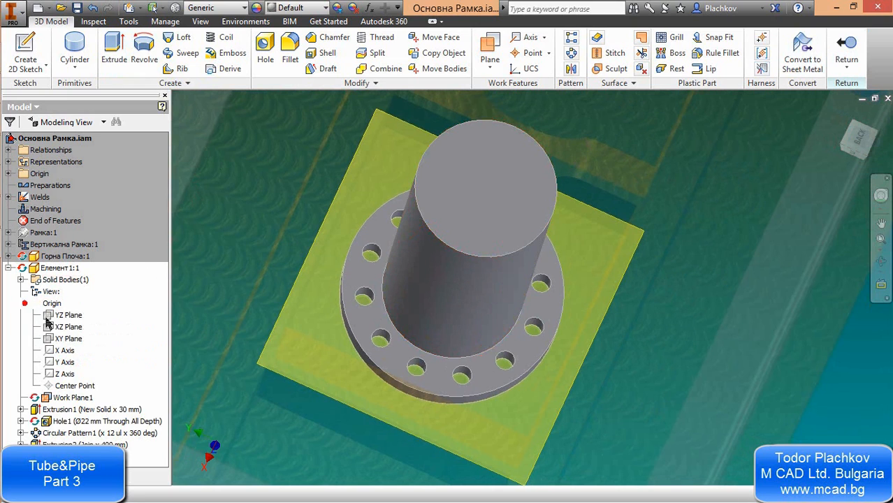
{"action": "left_click", "coordinate": [63, 316]}
{"action": "scroll", "coordinate": [555, 194], "scroll_direction": "up", "scroll_amount": 5}
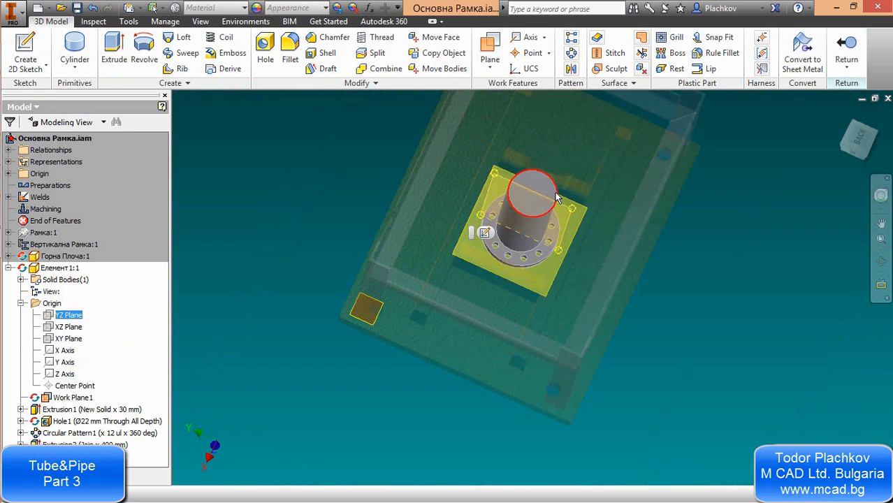
{"action": "middle_click_drag", "start_coordinate": [557, 181], "coordinate": [442, 295]}
{"action": "scroll", "coordinate": [442, 294], "scroll_direction": "down", "scroll_amount": 3}
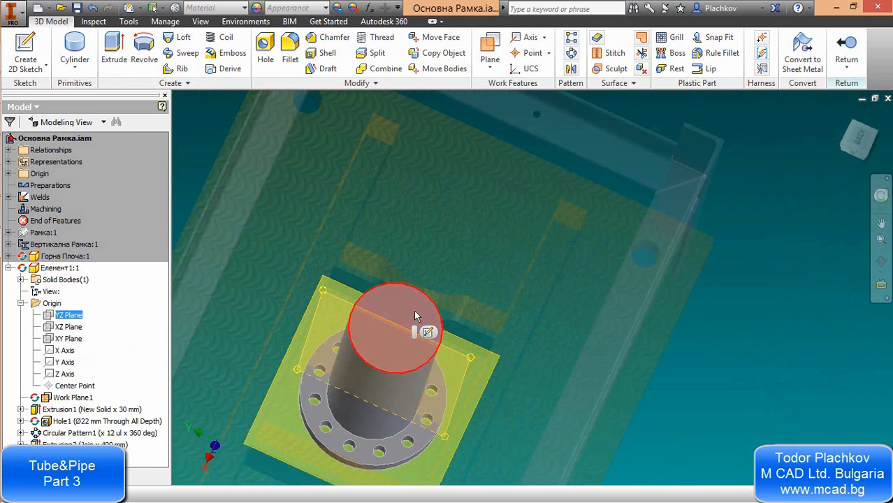
{"action": "left_click", "coordinate": [860, 138]}
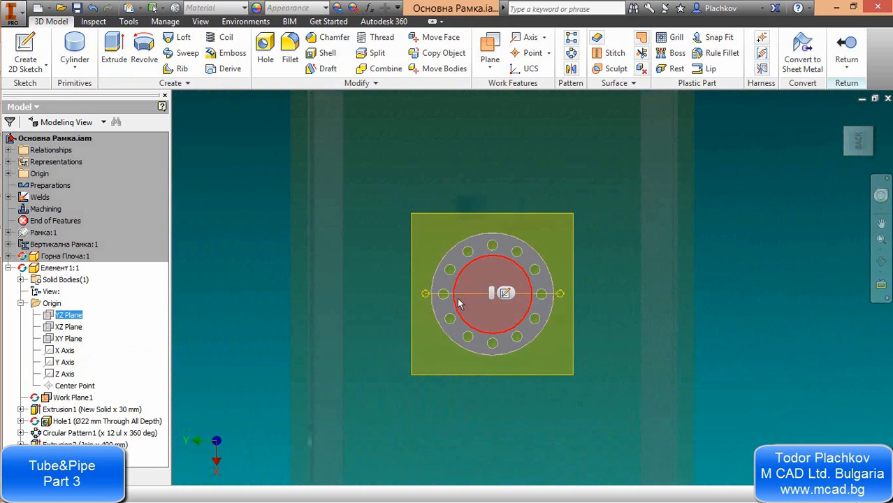
{"action": "left_click", "coordinate": [505, 293]}
- Slice the graphics at the sketch plane to expose the cross-section of the cylinder and disc
{"action": "middle_click_drag", "start_coordinate": [535, 240], "coordinate": [508, 330], "text": "shift"}
{"action": "scroll", "coordinate": [521, 307], "scroll_direction": "down", "scroll_amount": 3}
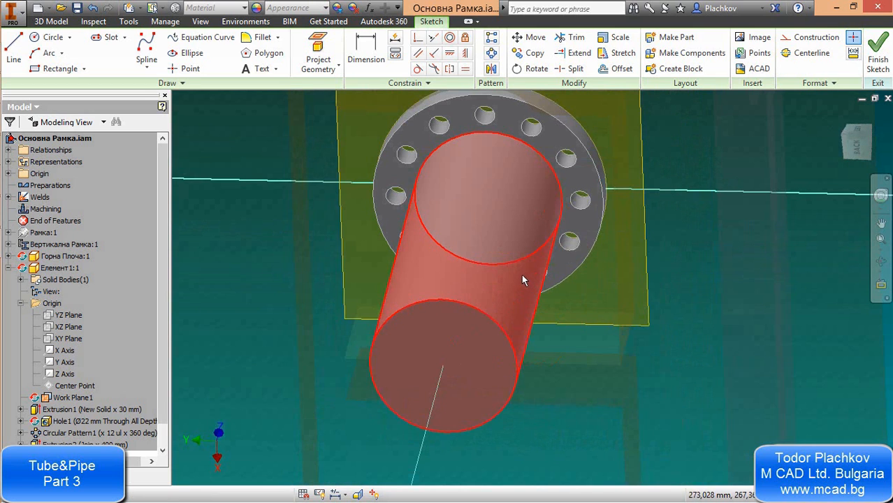
{"action": "left_click", "coordinate": [354, 495]}
{"action": "scroll", "coordinate": [495, 215], "scroll_direction": "down", "scroll_amount": 5}
{"action": "scroll", "coordinate": [490, 246], "scroll_direction": "up", "scroll_amount": 5}
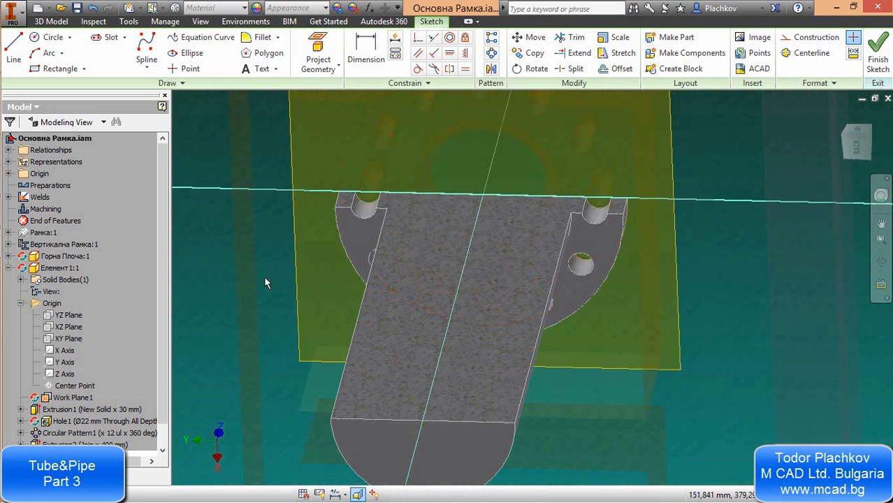
- Project the cylinder's free-end edge and the disc's plate-side edge into the sketch
{"action": "left_click", "coordinate": [324, 54]}
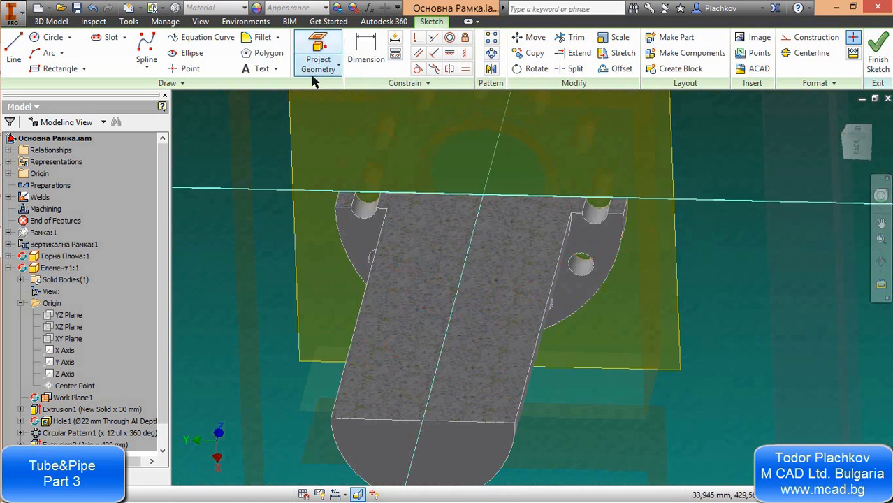
{"action": "left_click", "coordinate": [361, 414]}
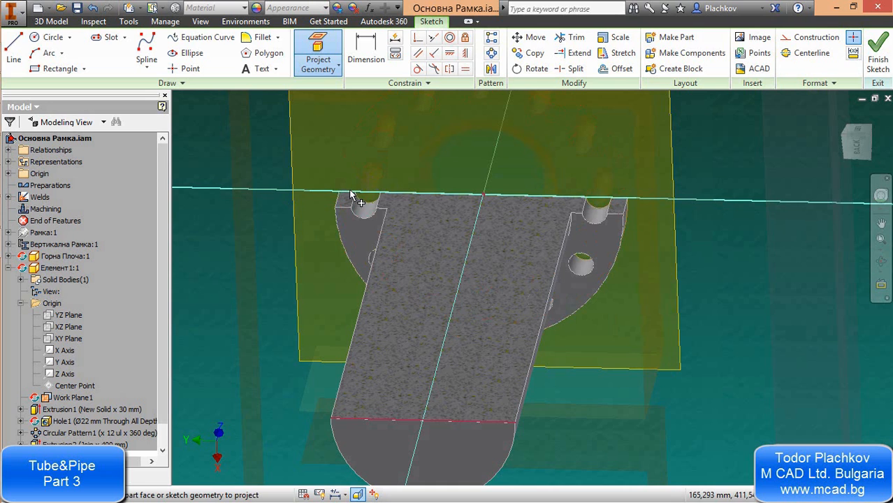
{"action": "scroll", "coordinate": [353, 197], "scroll_direction": "up", "scroll_amount": 3}
{"action": "middle_click_drag", "start_coordinate": [473, 180], "coordinate": [516, 226], "text": "shift"}
{"action": "key", "text": "F5"}
{"action": "scroll", "coordinate": [369, 198], "scroll_direction": "down", "scroll_amount": 3}
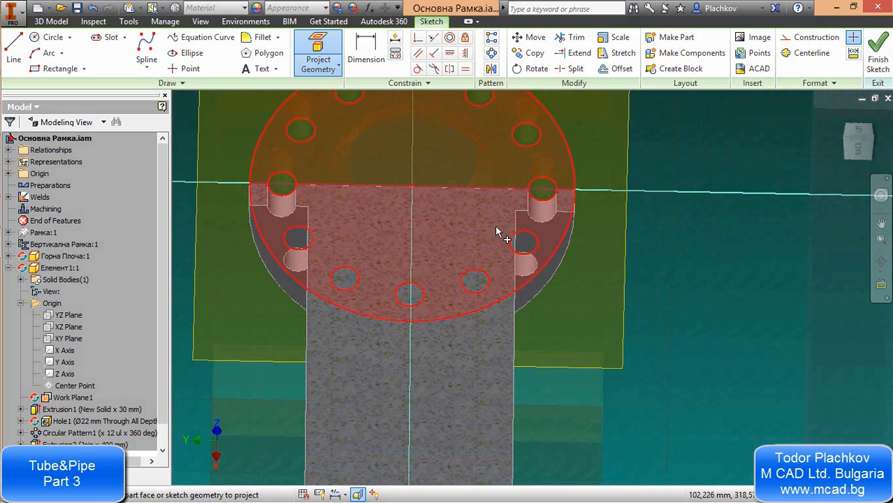
{"action": "scroll", "coordinate": [610, 190], "scroll_direction": "up", "scroll_amount": 2}
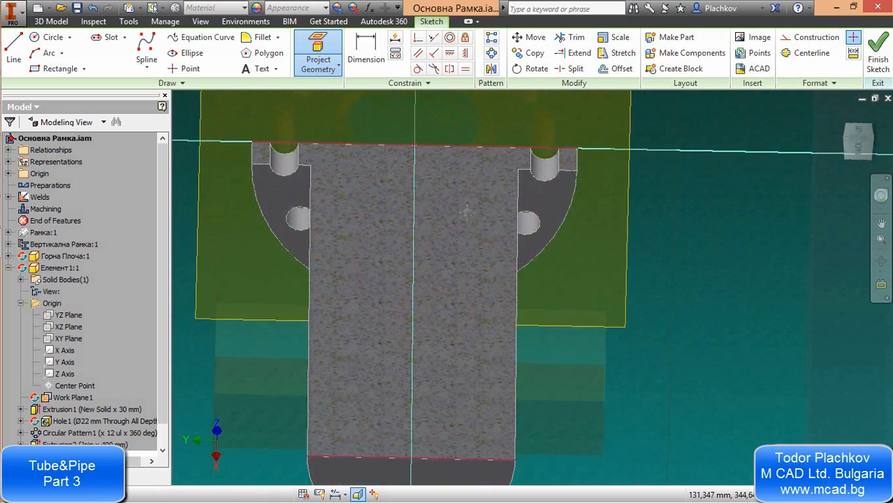
- Draw two concentric circles, 25 mm and 16 mm in diameter, on the cylinder's centre axis near its free end
{"action": "left_click", "coordinate": [53, 37]}
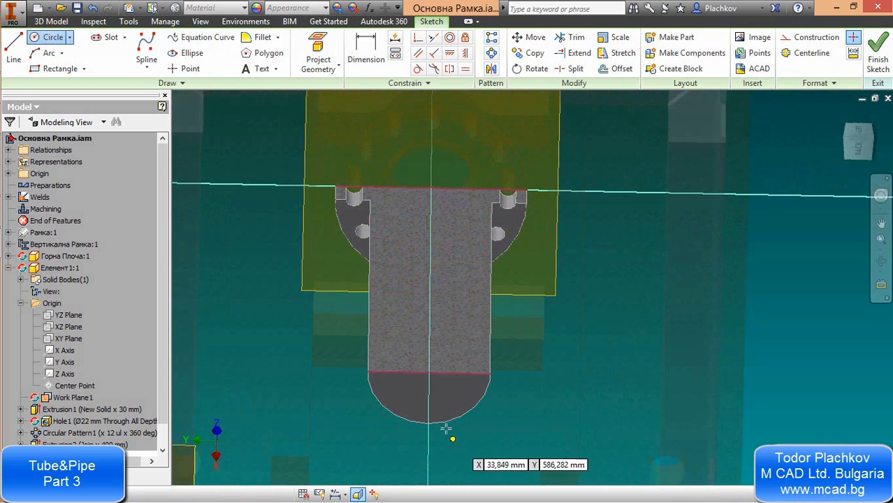
{"action": "left_click", "coordinate": [430, 351]}
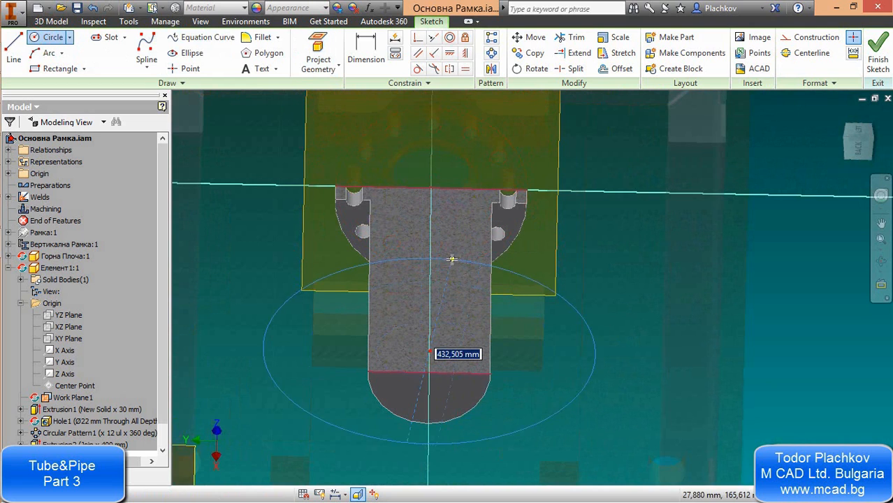
{"action": "scroll", "coordinate": [428, 337], "scroll_direction": "down", "scroll_amount": 3}
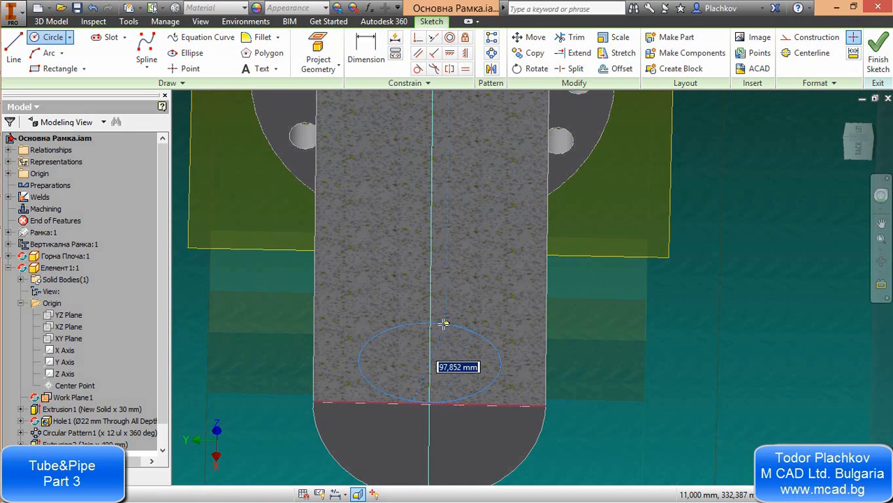
{"action": "type", "text": "25"}
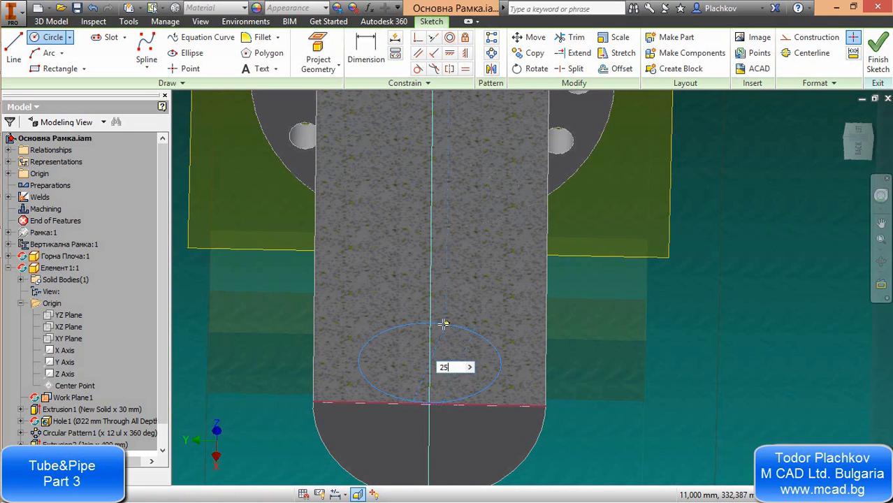
{"action": "key", "text": "Return"}
{"action": "scroll", "coordinate": [458, 364], "scroll_direction": "down", "scroll_amount": 2}
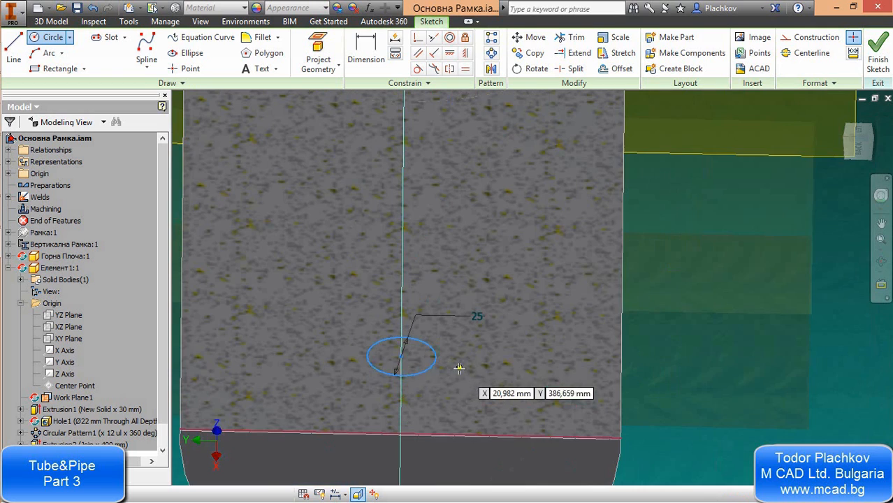
{"action": "left_click", "coordinate": [402, 355]}
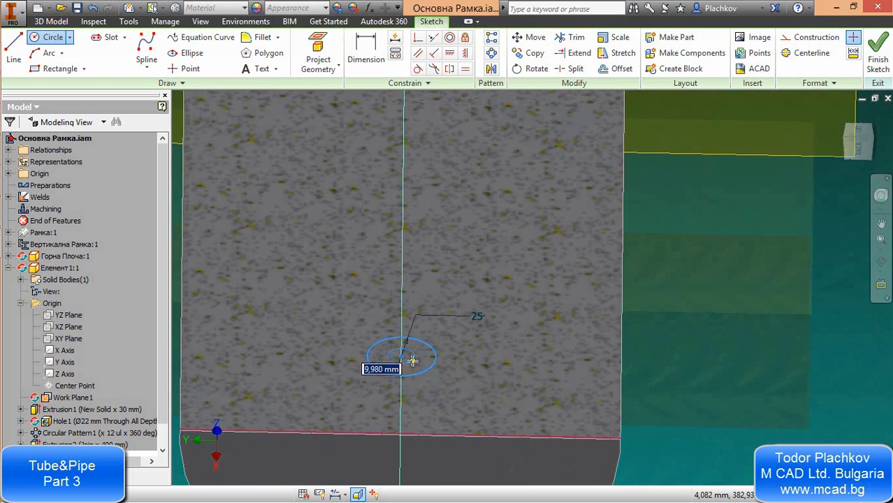
{"action": "type", "text": "16"}
{"action": "key", "text": "Return"}
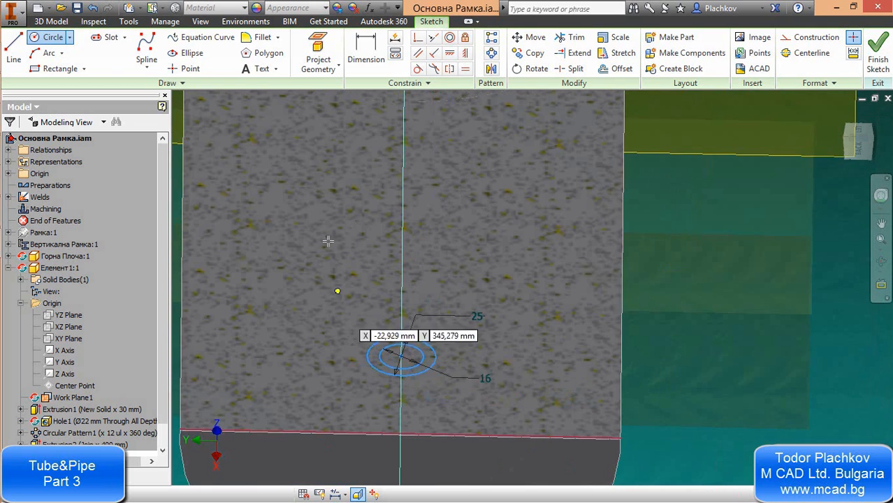
- Dimension the concentric circles' centre 25 mm from the projected free-end edge of the cylinder
{"action": "left_click", "coordinate": [367, 61]}
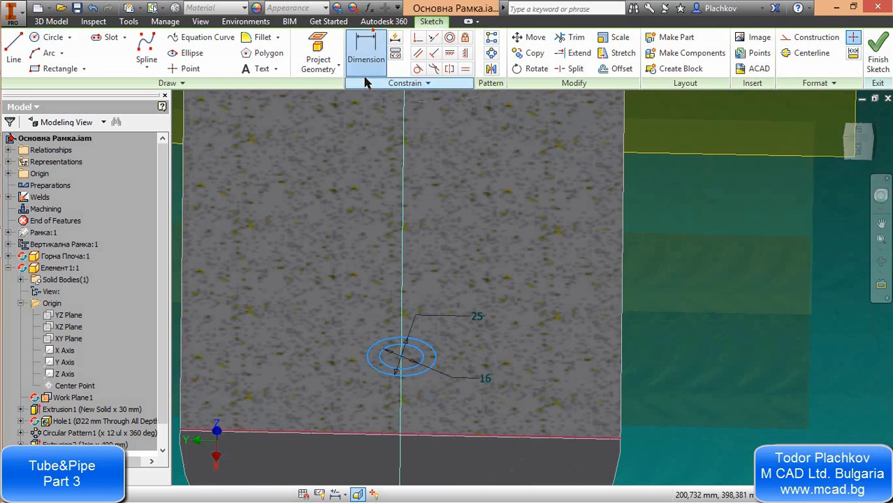
{"action": "left_click", "coordinate": [398, 438]}
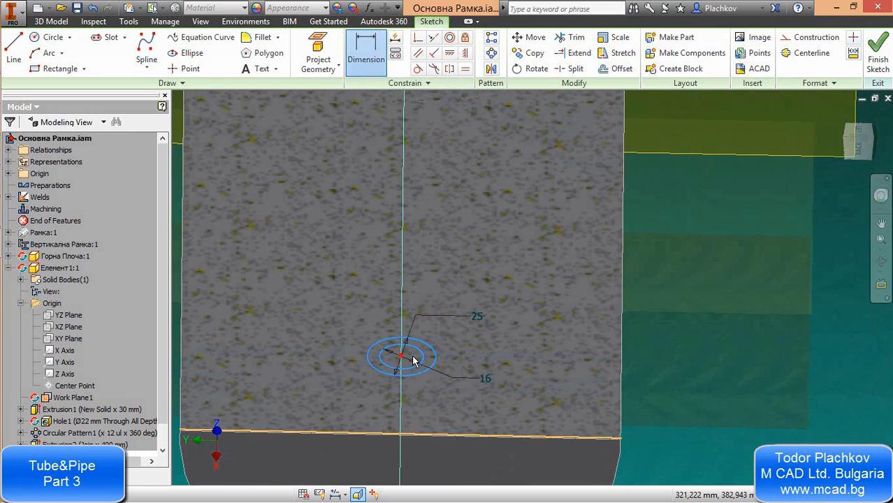
{"action": "left_click", "coordinate": [413, 359]}
{"action": "left_click", "coordinate": [552, 381]}
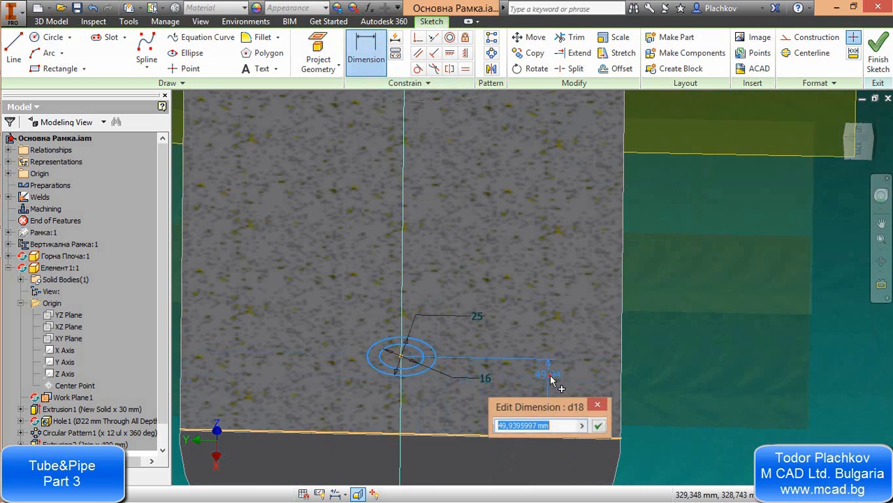
{"action": "type", "text": "25"}
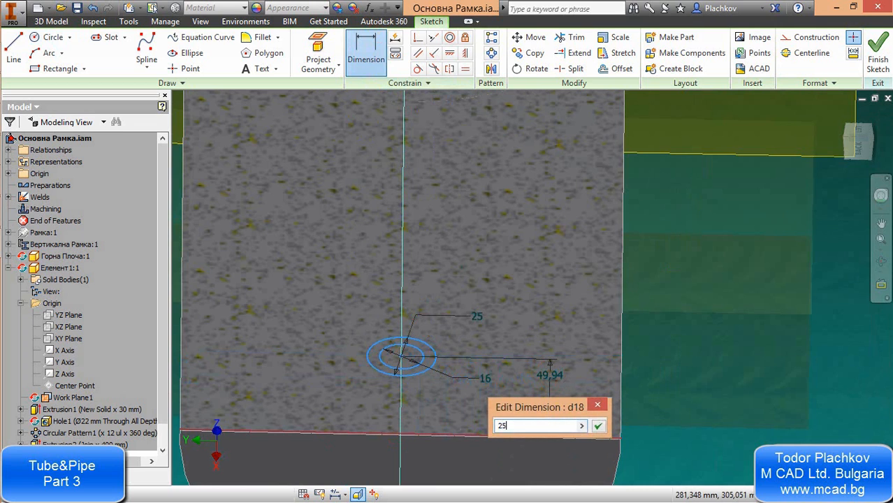
{"action": "key", "text": "Return"}
- Draw a 25 mm diameter circle on the cylinder's centre axis near the disc
{"action": "scroll", "coordinate": [453, 374], "scroll_direction": "down", "scroll_amount": 3}
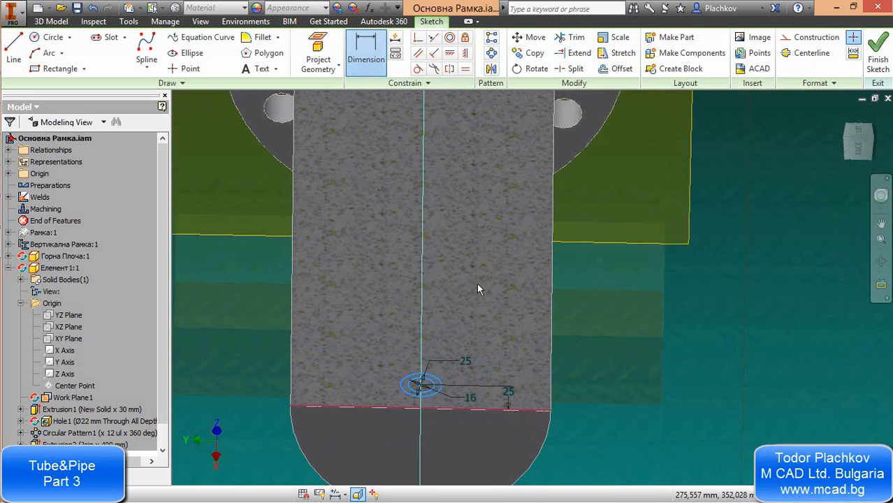
{"action": "middle_click_drag", "start_coordinate": [478, 288], "coordinate": [485, 413]}
{"action": "scroll", "coordinate": [435, 402], "scroll_direction": "down", "scroll_amount": 2}
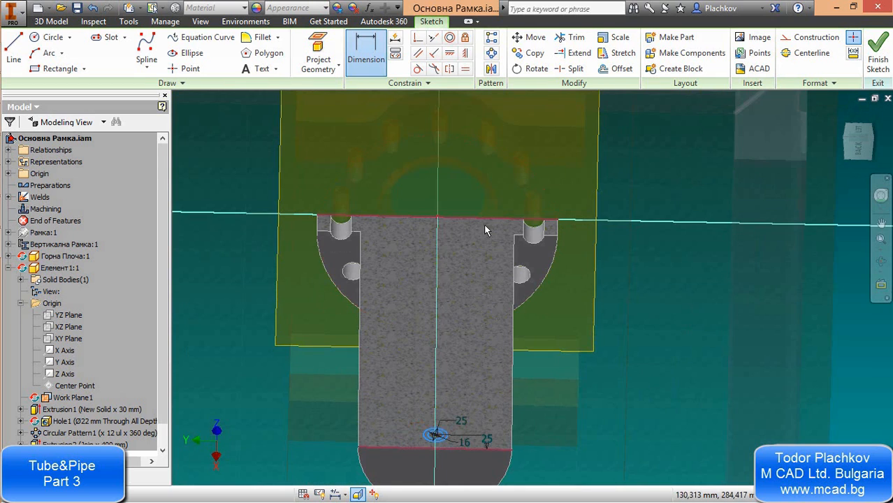
{"action": "scroll", "coordinate": [454, 230], "scroll_direction": "up", "scroll_amount": 3}
{"action": "left_click", "coordinate": [56, 36]}
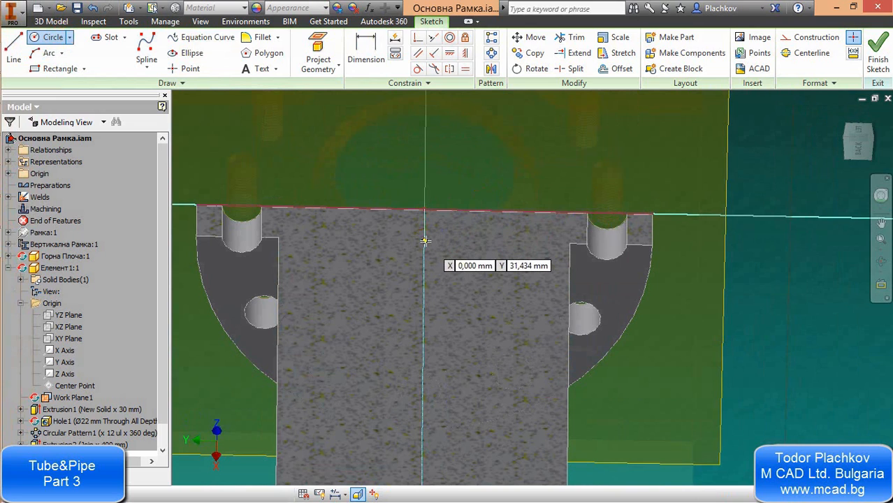
{"action": "key", "text": "Tab"}
{"action": "key", "text": "Tab"}
{"action": "type", "text": "40"}
{"action": "key", "text": "Tab"}
{"action": "key", "text": "Return"}
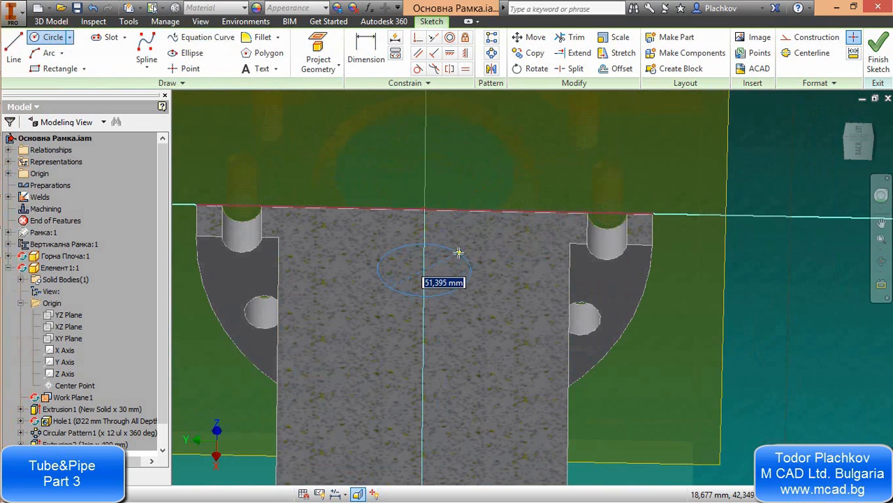
{"action": "type", "text": "6"}
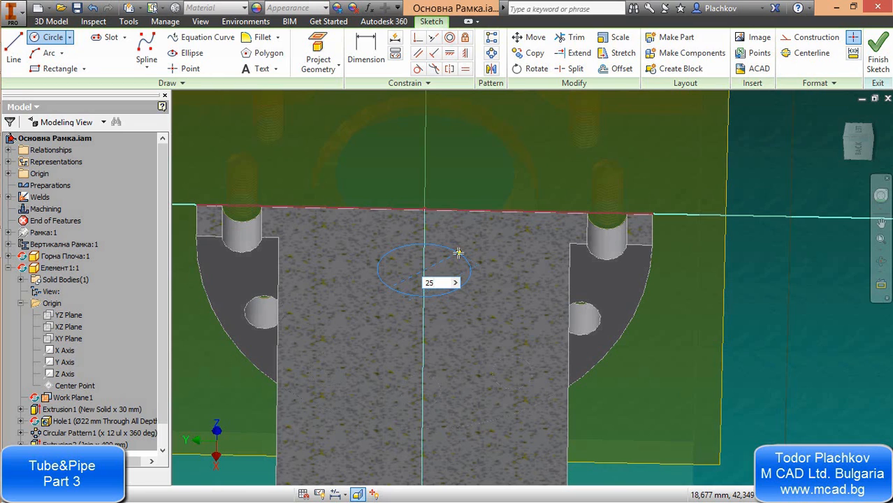
{"action": "key", "text": "Return"}
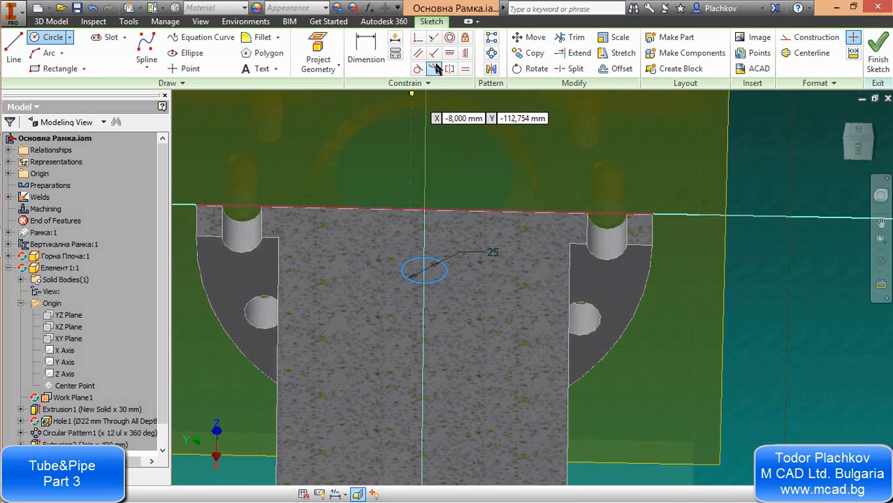
{"action": "left_click", "coordinate": [366, 57]}
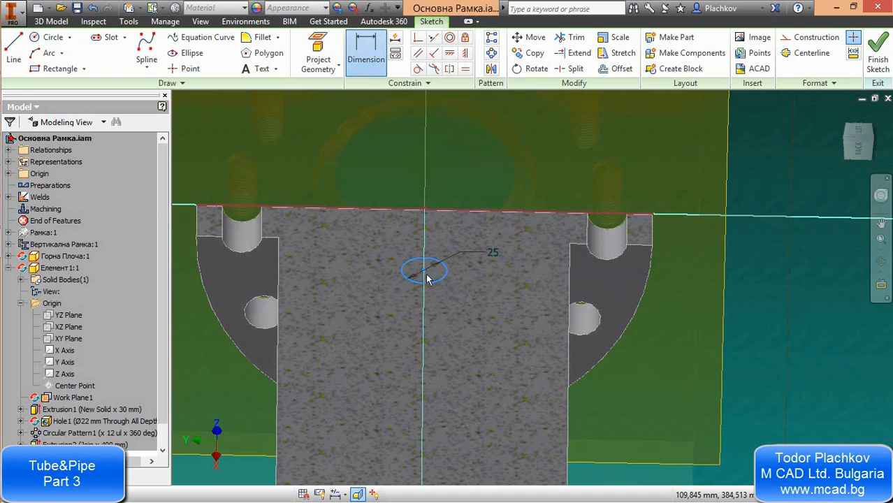
{"action": "left_click", "coordinate": [429, 278]}
{"action": "left_click", "coordinate": [425, 270]}
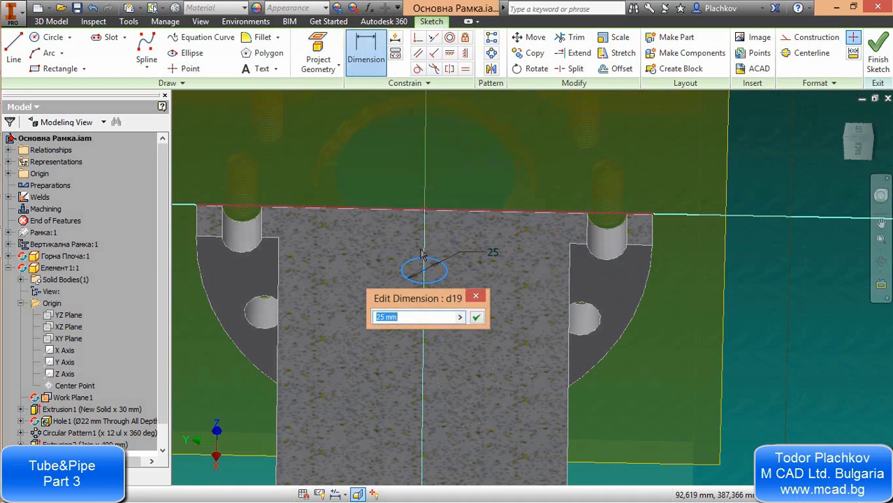
{"action": "key", "text": "Return"}
{"action": "key", "text": "Escape"}
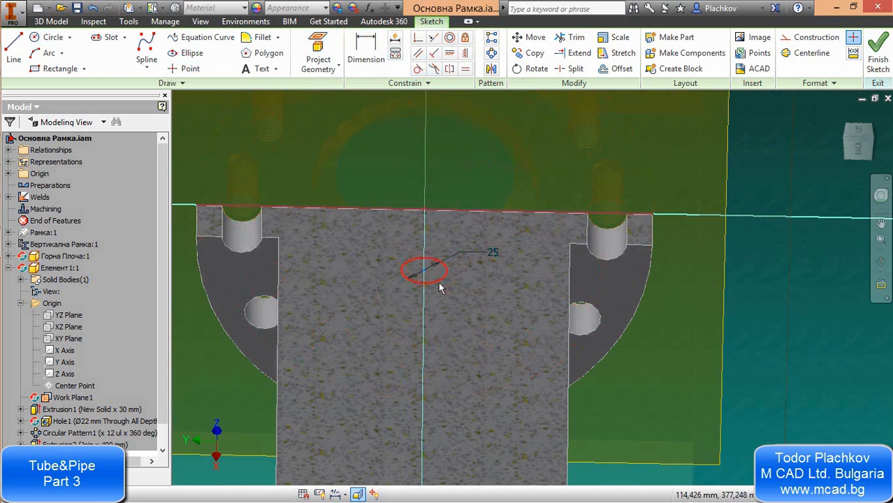
- Dimension the centre of the 25 mm circle near the disc 60 mm from the projected plate-side edge of the disc
{"action": "left_click", "coordinate": [431, 282]}
{"action": "key", "text": "d"}
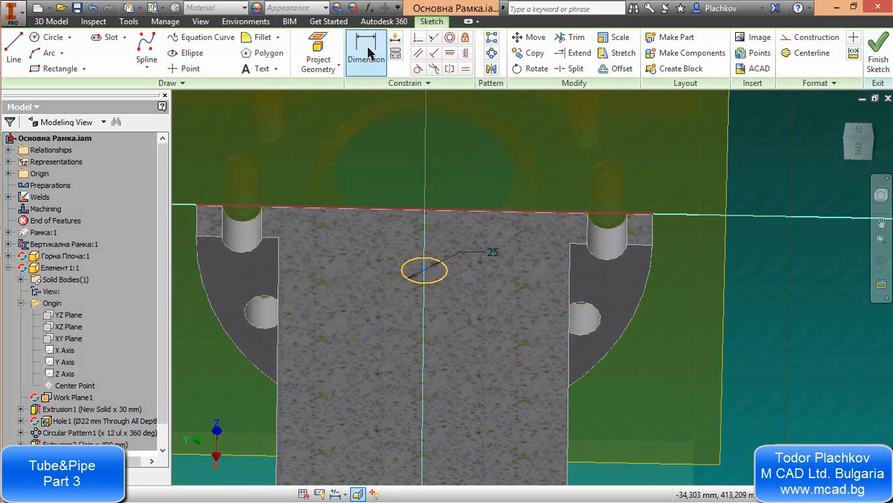
{"action": "left_click", "coordinate": [436, 213]}
{"action": "left_click", "coordinate": [425, 272]}
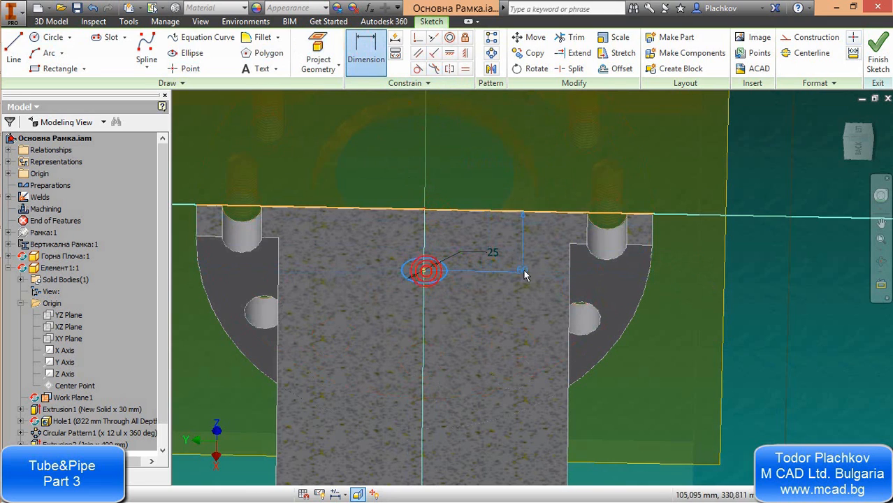
{"action": "left_click", "coordinate": [523, 255]}
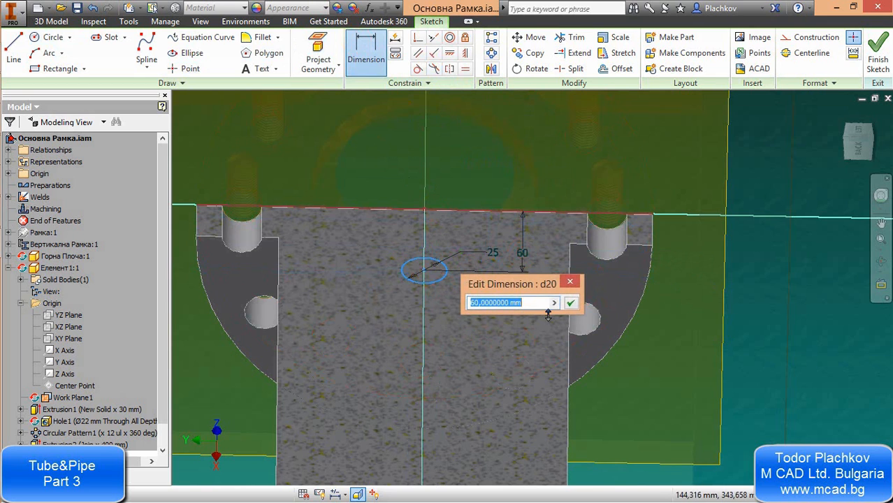
{"action": "key", "text": "Return"}
{"action": "key", "text": "Escape"}
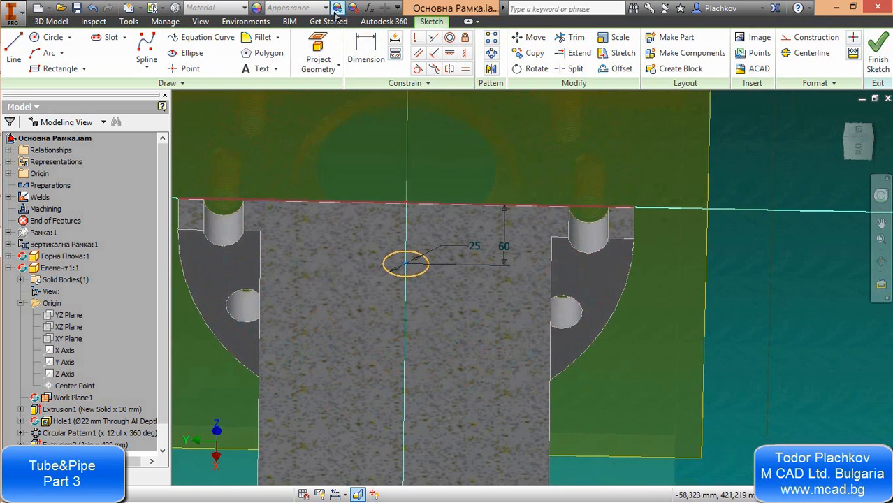
- Draw a 16 mm diameter circle concentric with the 25 mm circle near the disc and finish the sketch
{"action": "left_click", "coordinate": [55, 40]}
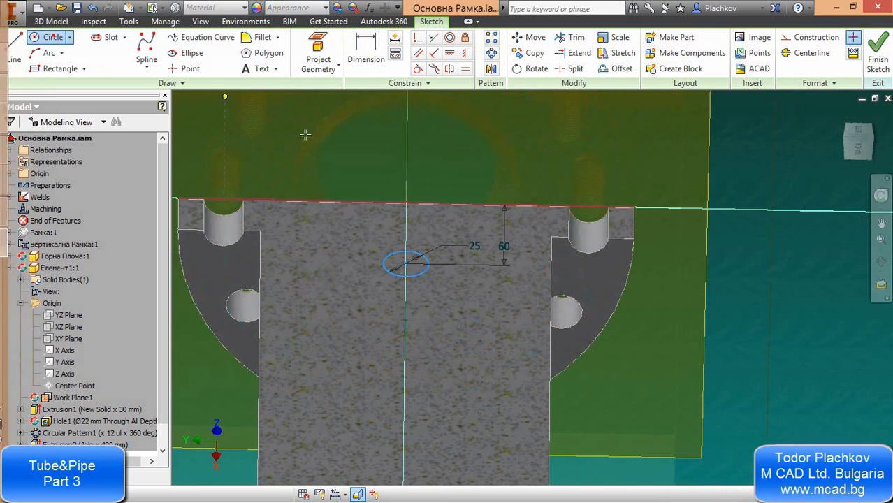
{"action": "left_click", "coordinate": [406, 263]}
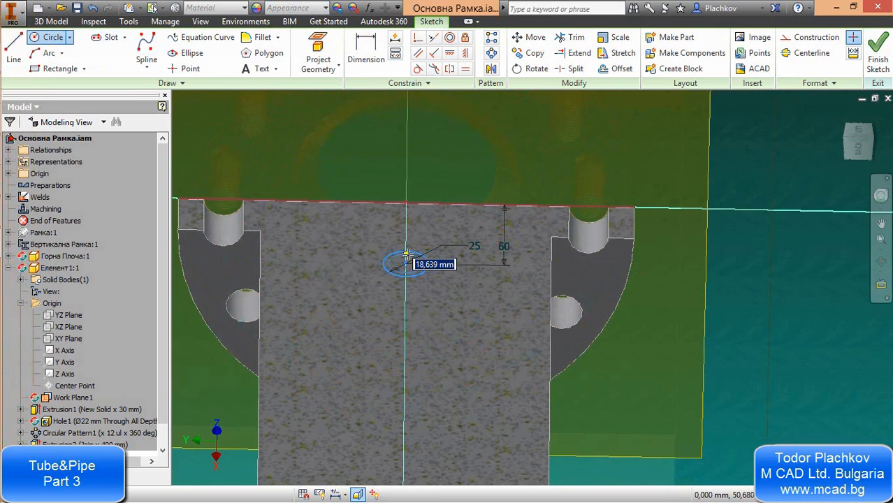
{"action": "type", "text": "16"}
{"action": "key", "text": "Return"}
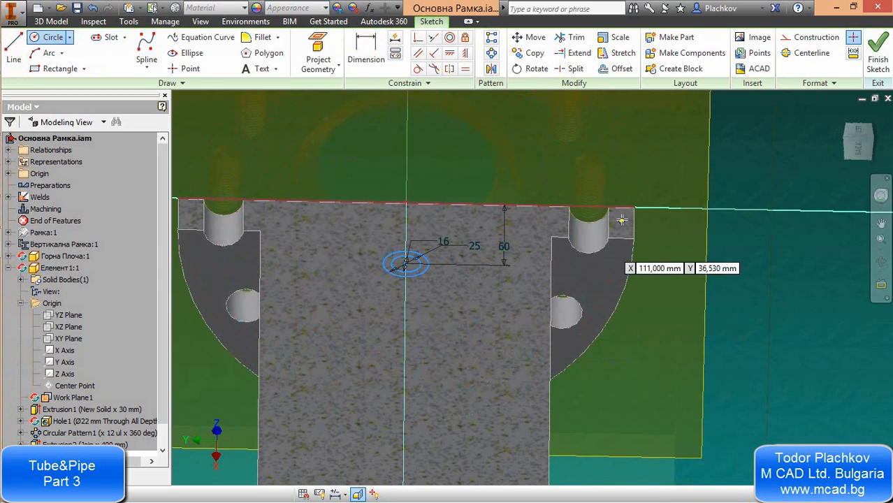
{"action": "left_click", "coordinate": [877, 62]}
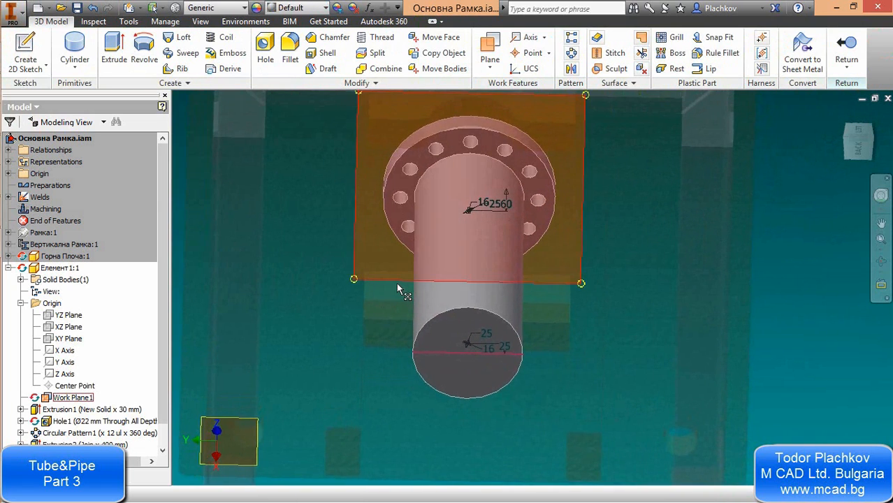
- Extrude the two rings between the 25 mm and 16 mm circles by 90 mm in the reversed direction, joined to the cylinder
{"action": "left_click", "coordinate": [115, 47]}
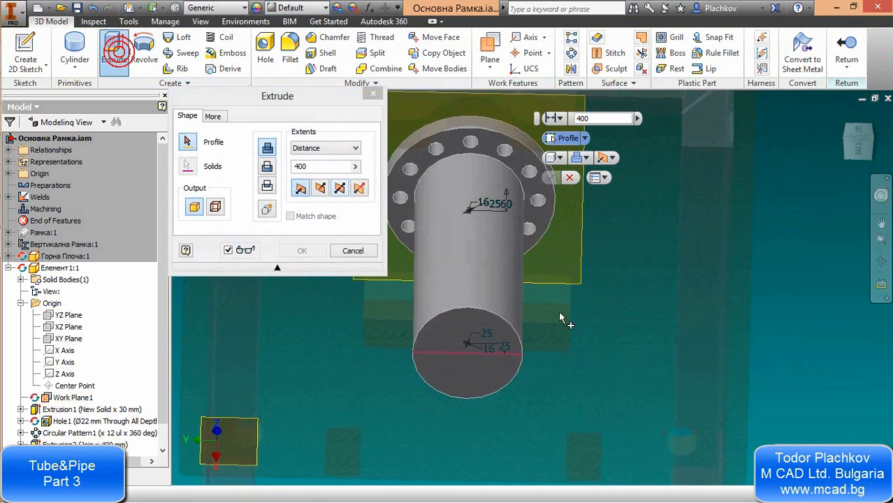
{"action": "scroll", "coordinate": [470, 346], "scroll_direction": "up", "scroll_amount": 3}
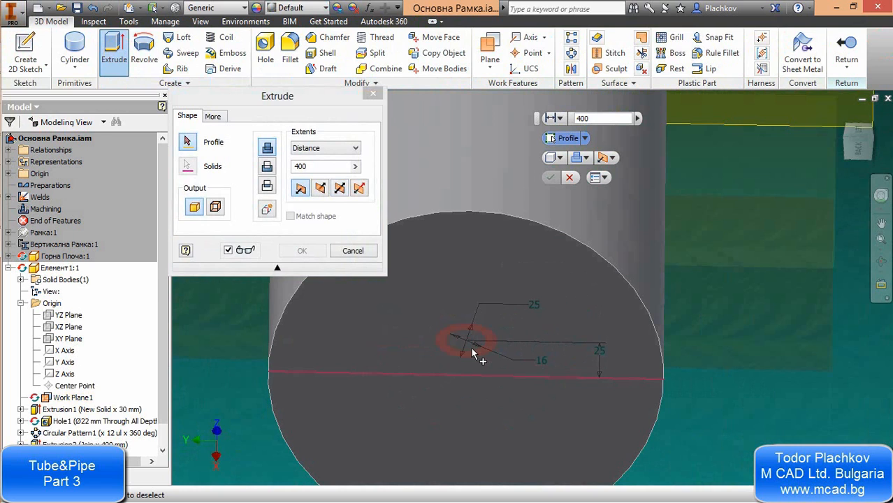
{"action": "mouse_move", "coordinate": [474, 355]}
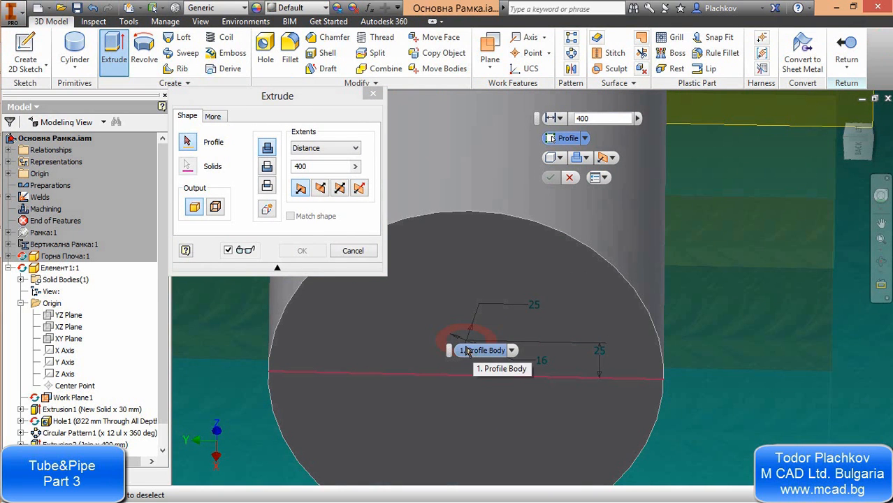
{"action": "left_click", "coordinate": [461, 350]}
{"action": "scroll", "coordinate": [469, 296], "scroll_direction": "down", "scroll_amount": 2}
{"action": "scroll", "coordinate": [468, 296], "scroll_direction": "down", "scroll_amount": 2}
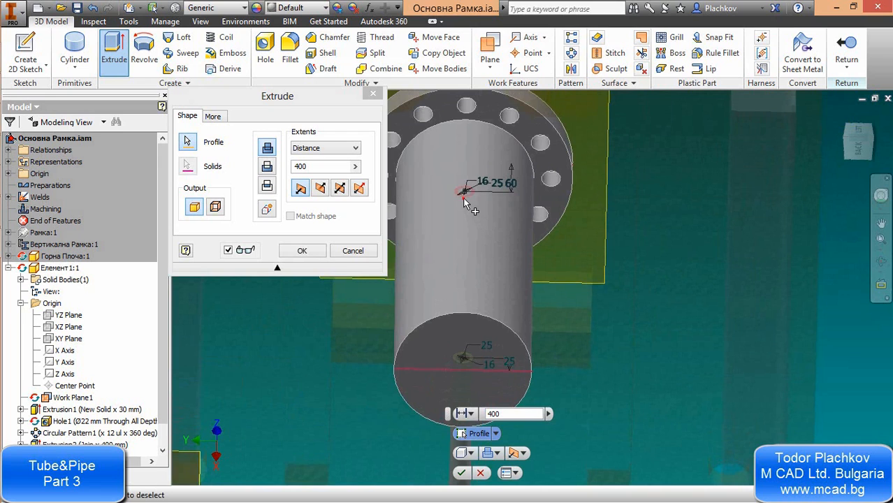
{"action": "left_click", "coordinate": [320, 188]}
{"action": "scroll", "coordinate": [452, 323], "scroll_direction": "down", "scroll_amount": 2}
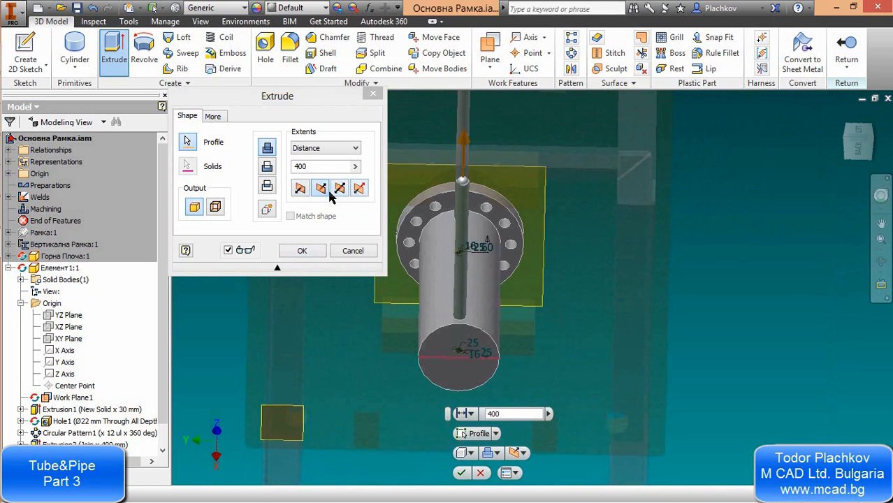
{"action": "double_click", "coordinate": [314, 166]}
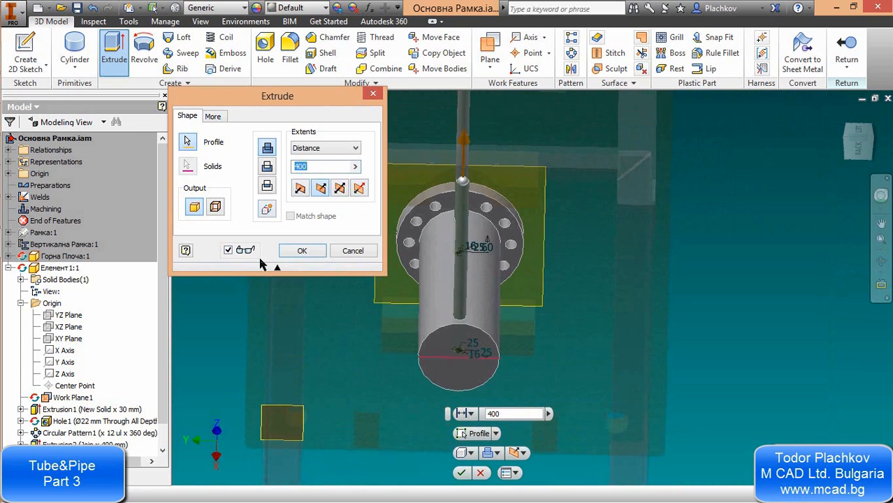
{"action": "type", "text": "90"}
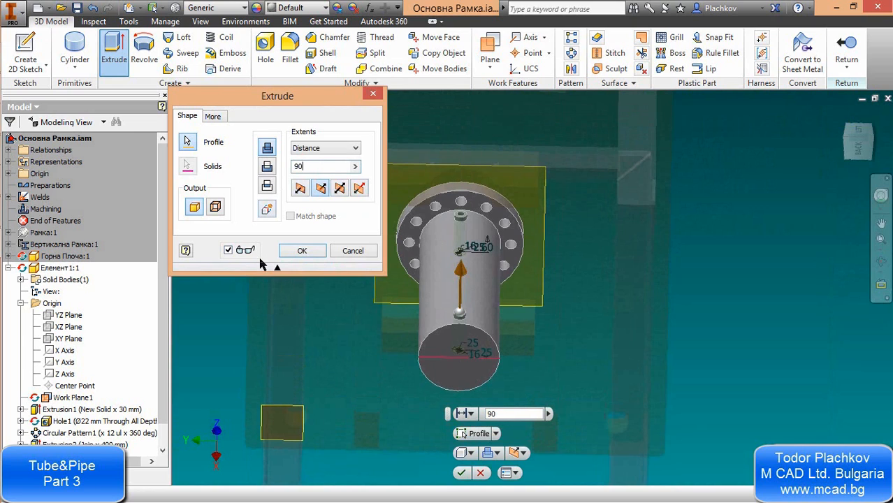
{"action": "scroll", "coordinate": [502, 290], "scroll_direction": "up", "scroll_amount": 3}
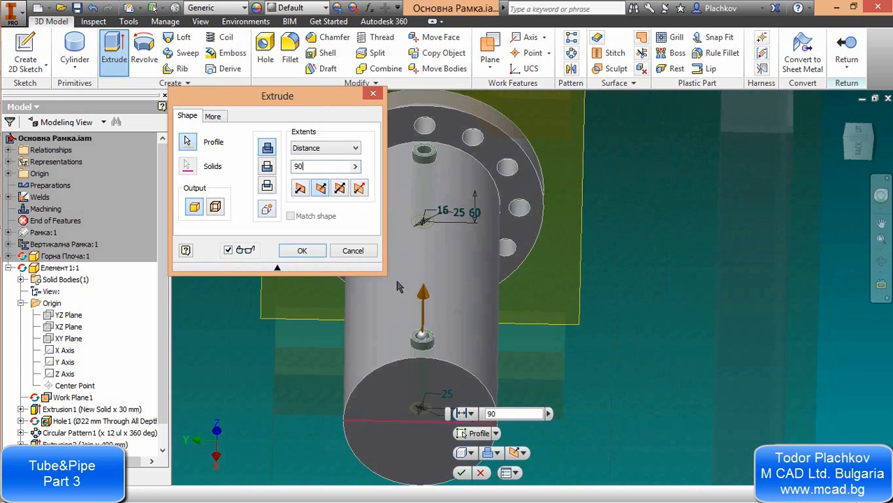
{"action": "left_click", "coordinate": [302, 252]}
- Check the two small connections on the cylinder and return from the part to the main assembly
{"action": "scroll", "coordinate": [435, 221], "scroll_direction": "up", "scroll_amount": 3}
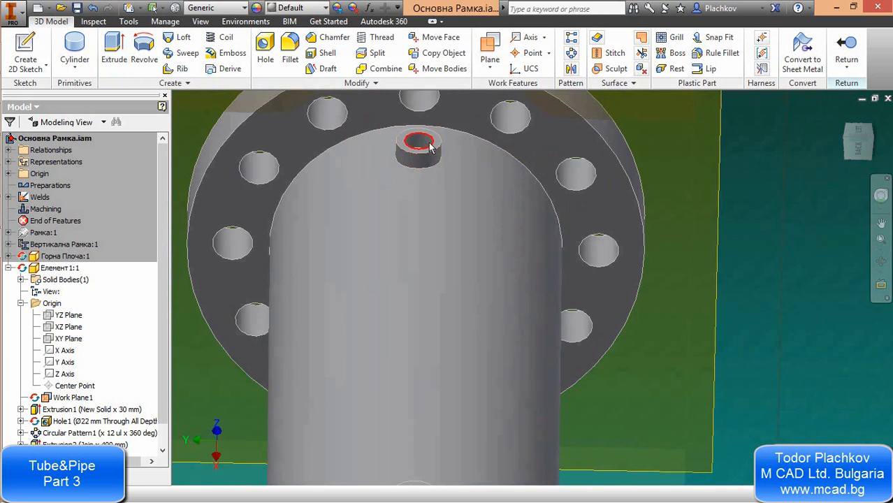
{"action": "scroll", "coordinate": [436, 216], "scroll_direction": "down", "scroll_amount": 3}
{"action": "mouse_move", "coordinate": [452, 215]}
{"action": "middle_mouse_down", "text": "shift"}
{"action": "mouse_move", "coordinate": [472, 247]}
{"action": "mouse_move", "coordinate": [457, 227]}
{"action": "middle_mouse_up", "text": "shift"}
{"action": "scroll", "coordinate": [460, 225], "scroll_direction": "down", "scroll_amount": 3}
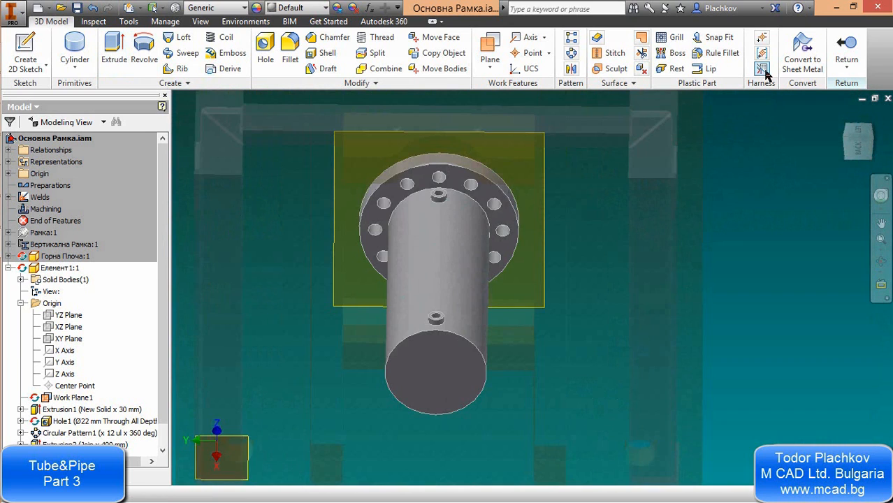
{"action": "left_click", "coordinate": [844, 47]}
- Create an in-place component named Елемент2 from the Sheet Metal.ipt template on the narrow side face of the top plate
{"action": "scroll", "coordinate": [433, 297], "scroll_direction": "down", "scroll_amount": 3}
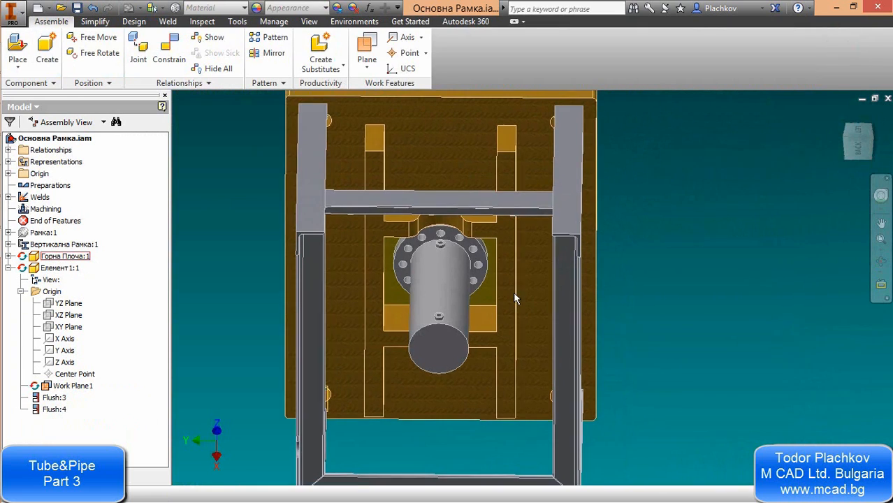
{"action": "mouse_move", "coordinate": [422, 268]}
{"action": "middle_mouse_down"}
{"action": "mouse_move", "coordinate": [422, 258]}
{"action": "mouse_move", "coordinate": [426, 281]}
{"action": "middle_mouse_up"}
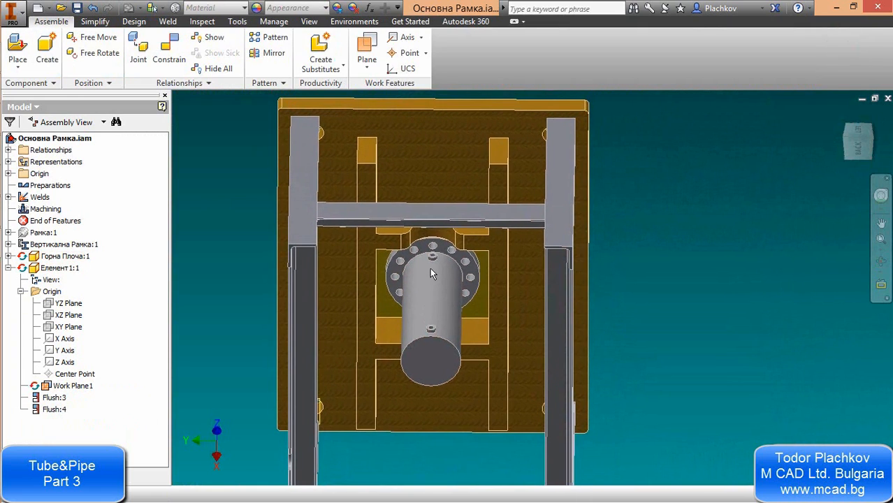
{"action": "key", "text": "F6"}
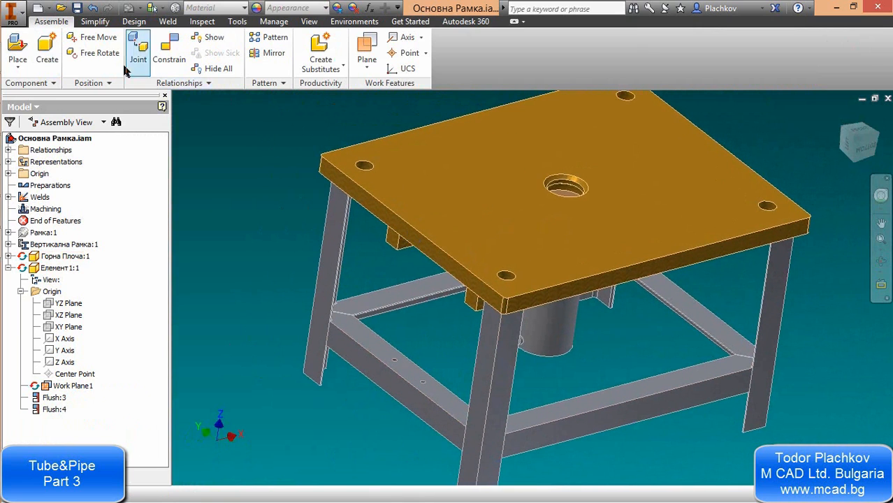
{"action": "left_click", "coordinate": [46, 52]}
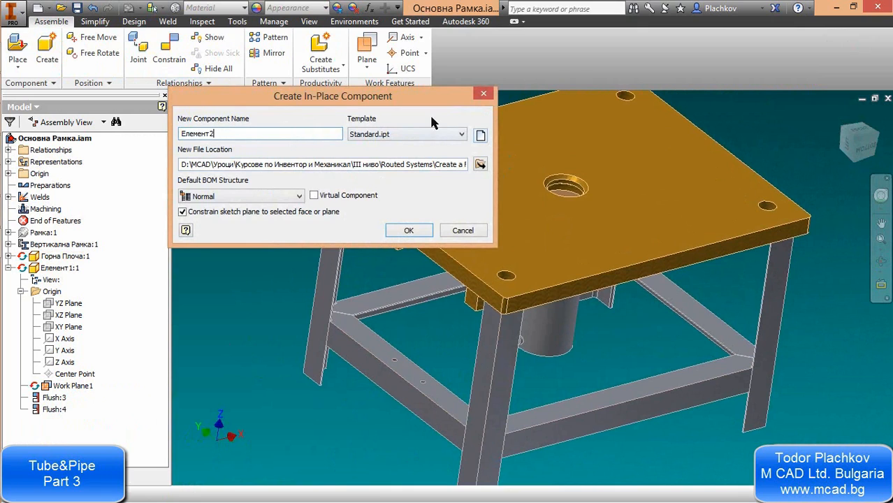
{"action": "left_click", "coordinate": [436, 134]}
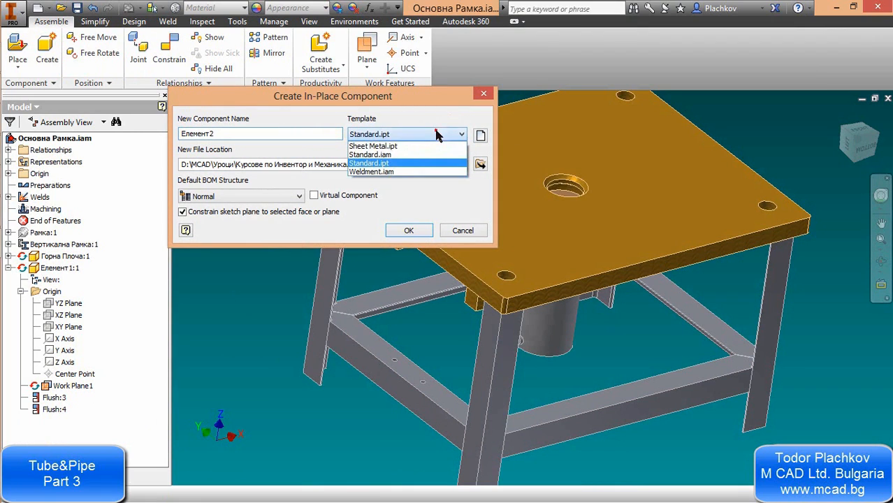
{"action": "left_click", "coordinate": [375, 147]}
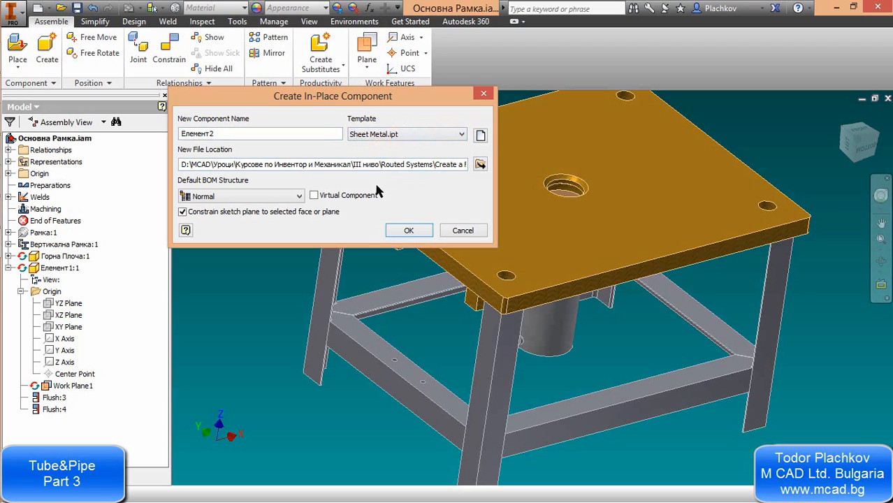
{"action": "left_click", "coordinate": [408, 231]}
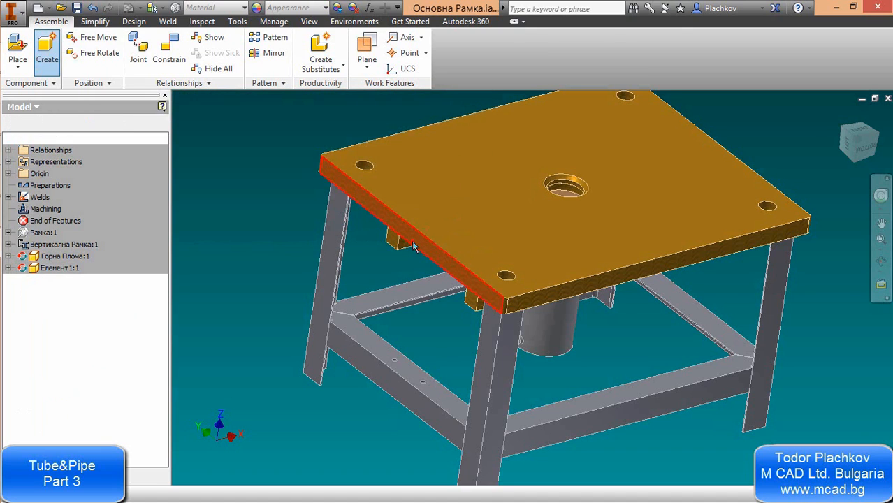
{"action": "left_click", "coordinate": [413, 246]}
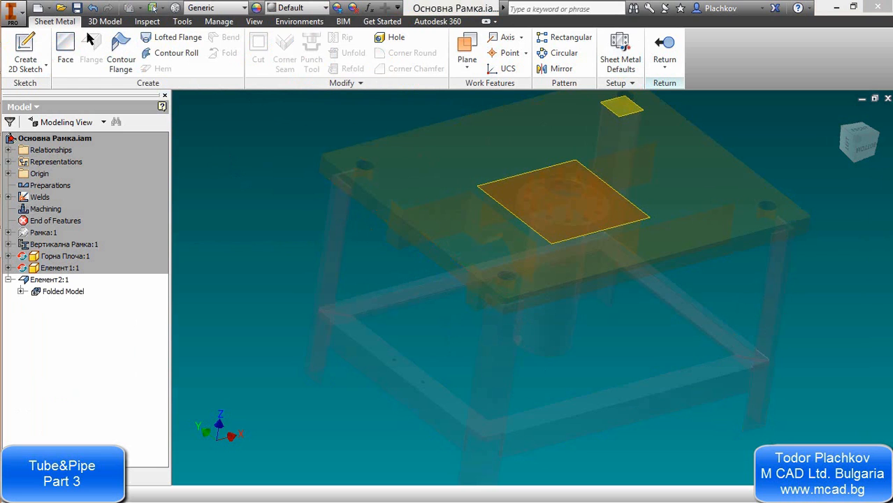
- Start a 2D sketch parallel to the plate's large face and project the plate's side edge into it
{"action": "left_click", "coordinate": [25, 52]}
{"action": "mouse_move", "coordinate": [476, 139]}
{"action": "middle_mouse_down", "text": "shift"}
{"action": "mouse_move", "coordinate": [426, 163]}
{"action": "mouse_move", "coordinate": [370, 234]}
{"action": "mouse_move", "coordinate": [373, 251]}
{"action": "mouse_move", "coordinate": [457, 269]}
{"action": "mouse_move", "coordinate": [447, 253]}
{"action": "mouse_move", "coordinate": [553, 188]}
{"action": "mouse_move", "coordinate": [533, 178]}
{"action": "mouse_move", "coordinate": [449, 215]}
{"action": "middle_mouse_up", "text": "shift"}
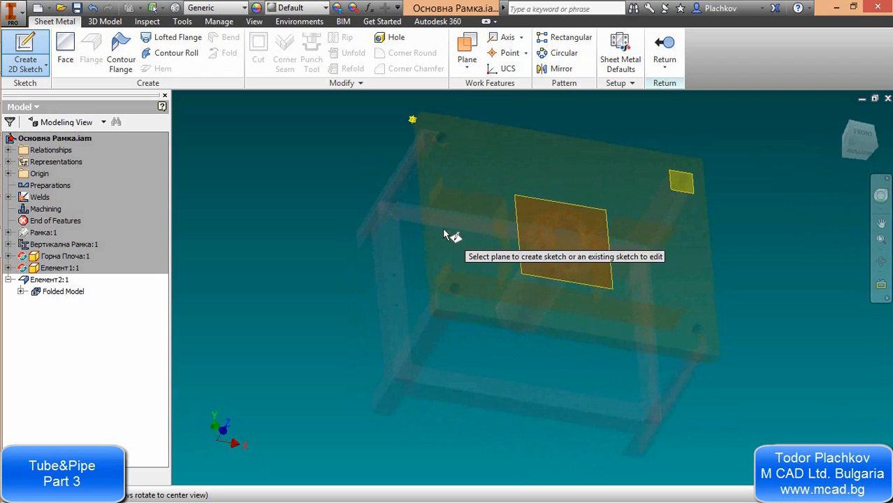
{"action": "left_click", "coordinate": [462, 196]}
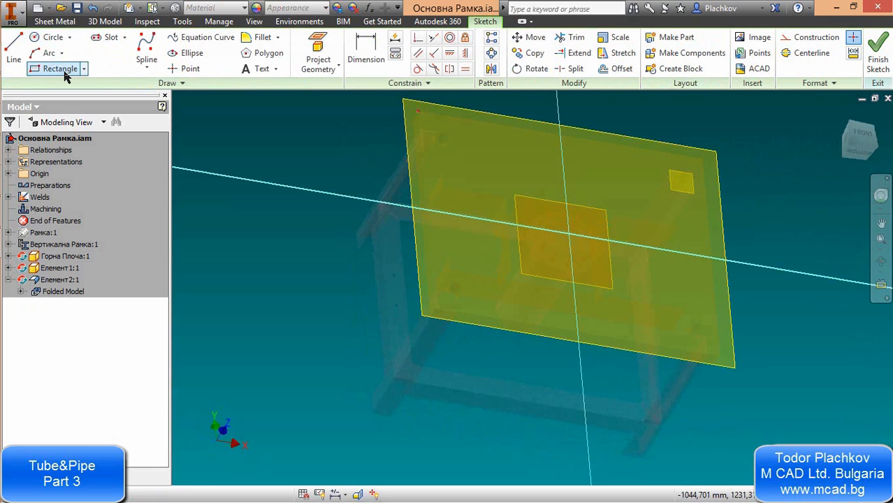
{"action": "left_click", "coordinate": [318, 57]}
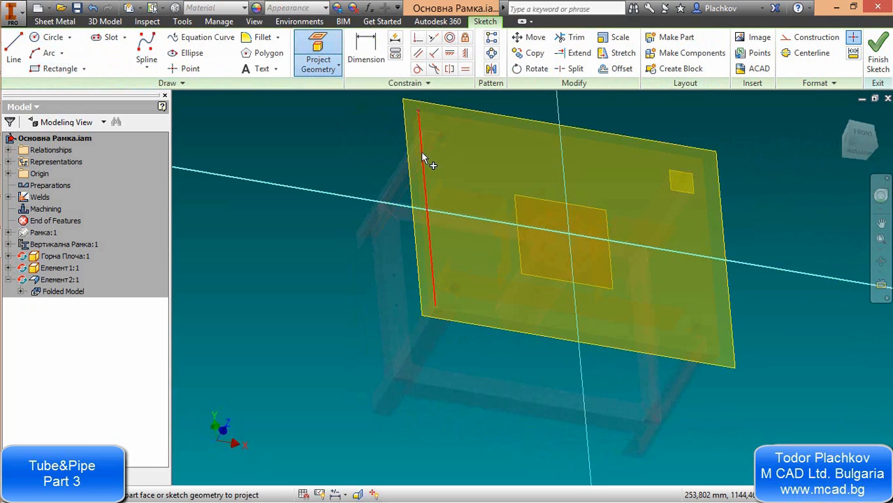
{"action": "left_click", "coordinate": [422, 153]}
- Sketch a line about 67 mm long on the projected plate edge and a perpendicular outward line about 73 mm long at its upper end
{"action": "middle_click_drag", "start_coordinate": [489, 194], "coordinate": [486, 240], "text": "shift"}
{"action": "scroll", "coordinate": [379, 249], "scroll_direction": "up", "scroll_amount": 4}
{"action": "middle_click_drag", "start_coordinate": [379, 249], "coordinate": [442, 274]}
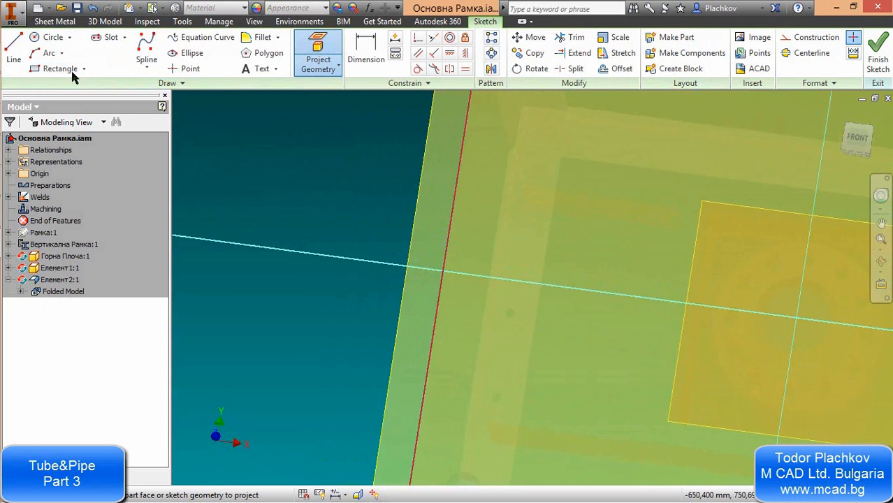
{"action": "left_click", "coordinate": [14, 48]}
{"action": "scroll", "coordinate": [455, 290], "scroll_direction": "up", "scroll_amount": 3}
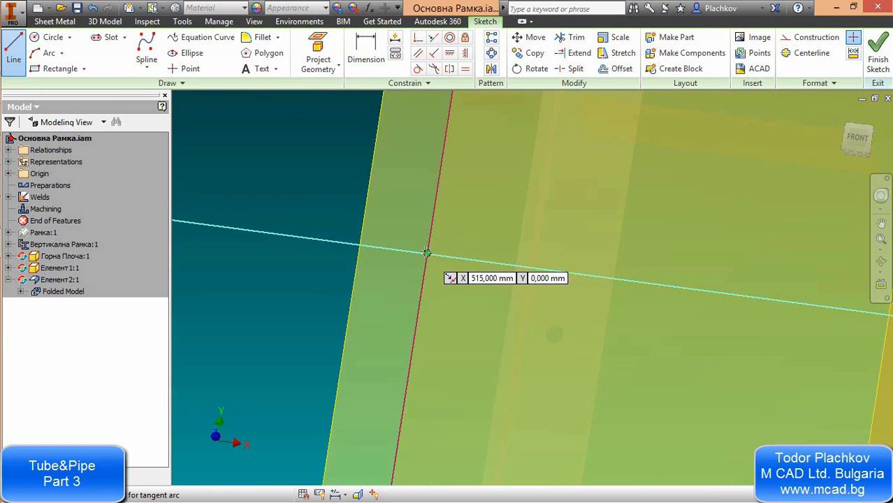
{"action": "left_click", "coordinate": [421, 291]}
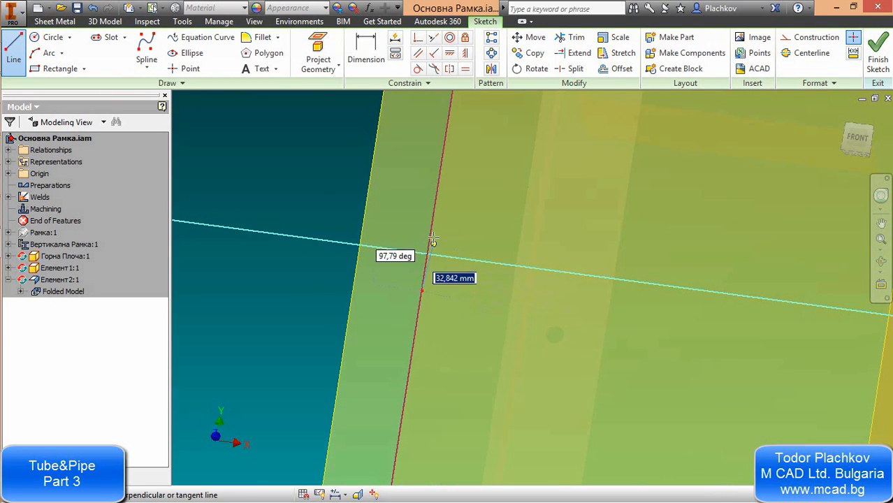
{"action": "double_click", "coordinate": [434, 206]}
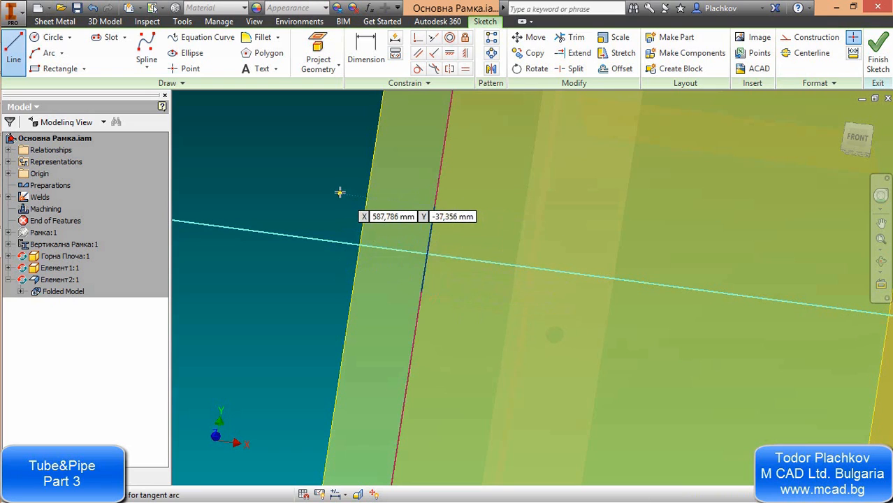
{"action": "left_click", "coordinate": [339, 192]}
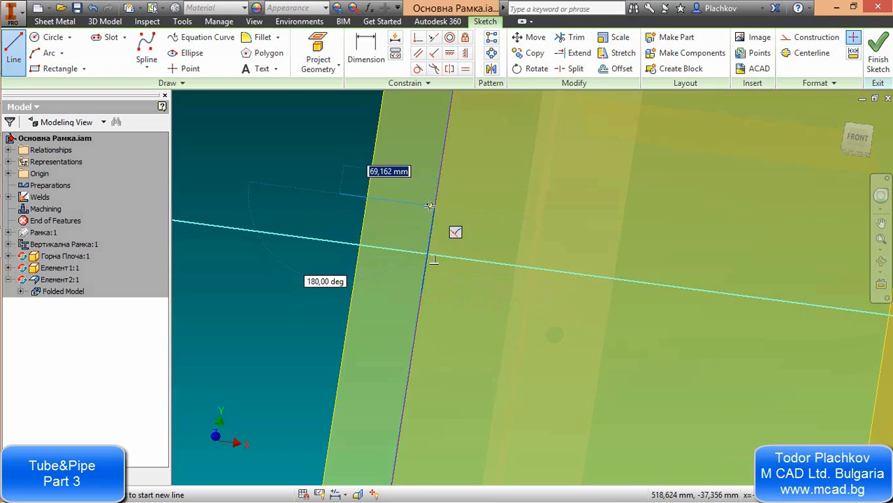
{"action": "double_click", "coordinate": [433, 206]}
- Dimension the short outward line and set its length to 70 mm
{"action": "left_click", "coordinate": [366, 55]}
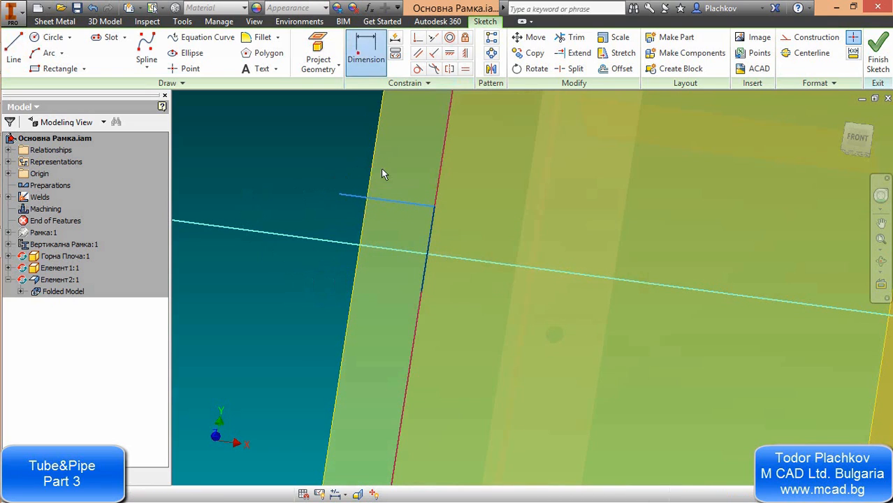
{"action": "left_click", "coordinate": [385, 199]}
{"action": "left_click", "coordinate": [390, 157]}
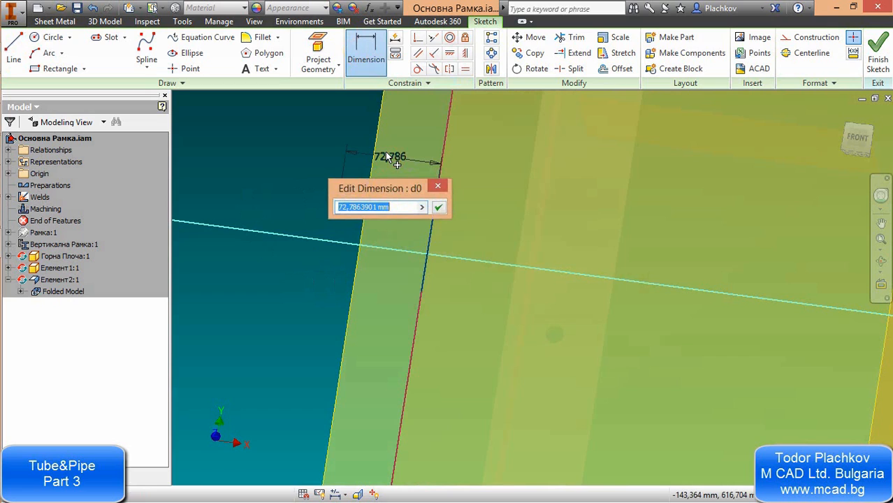
{"action": "type", "text": "70"}
{"action": "key", "text": "Return"}
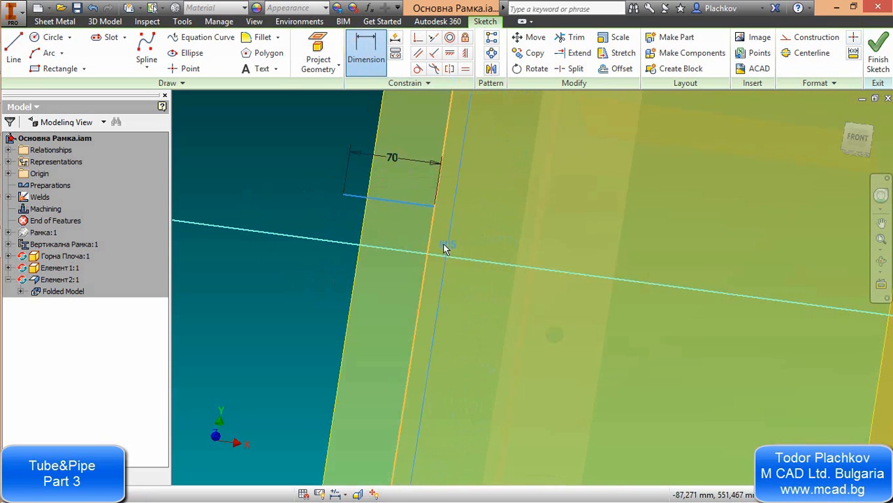
{"action": "key", "text": "Escape"}
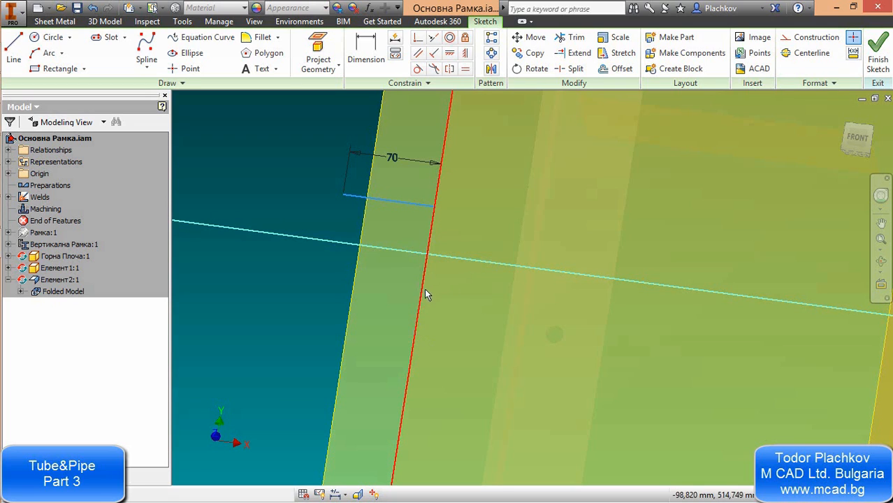
- Dimension the line on the plate edge between its two endpoints and set its length to 100 mm
{"action": "key", "text": "d"}
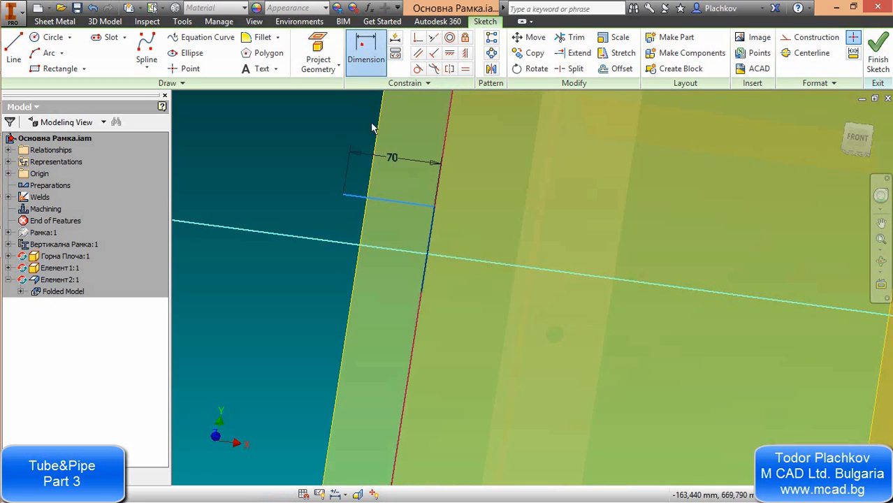
{"action": "left_click", "coordinate": [423, 292]}
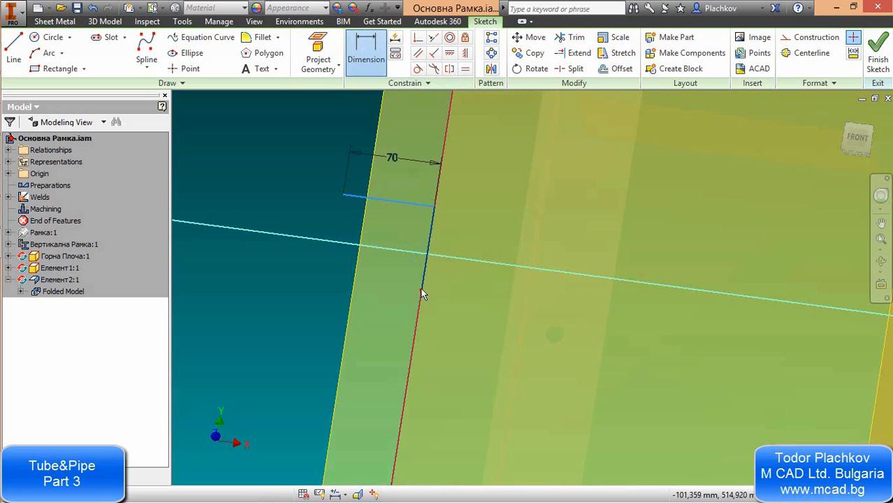
{"action": "left_click", "coordinate": [433, 208]}
{"action": "left_click", "coordinate": [505, 251]}
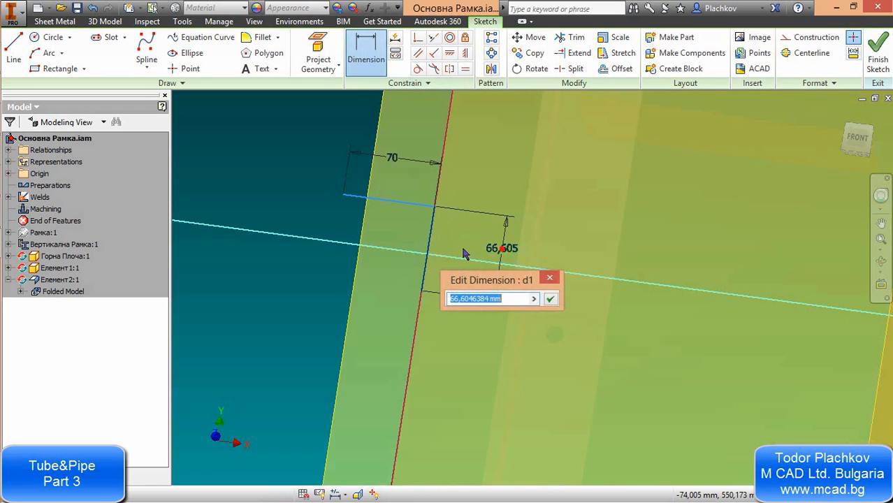
{"action": "type", "text": "100"}
{"action": "key", "text": "Return"}
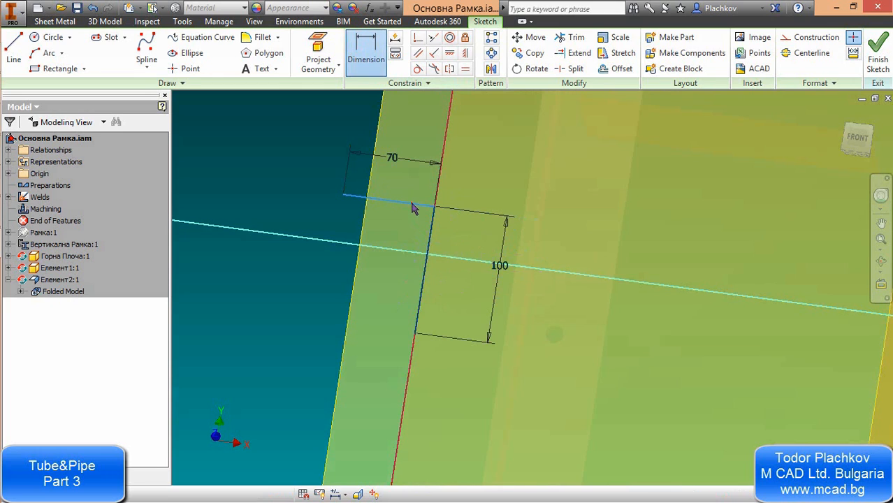
{"action": "left_click", "coordinate": [423, 293]}
{"action": "right_click", "coordinate": [451, 293]}
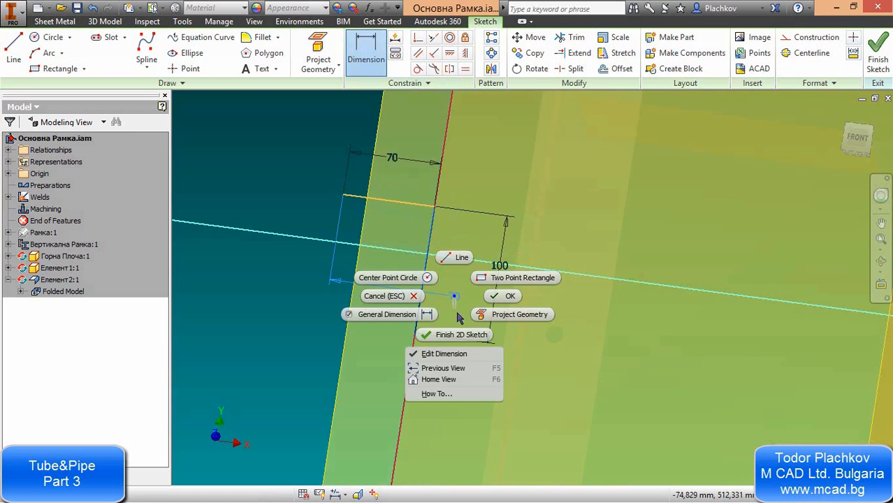
{"action": "left_click", "coordinate": [484, 359]}
{"action": "key", "text": "Escape"}
{"action": "key", "text": "Escape"}
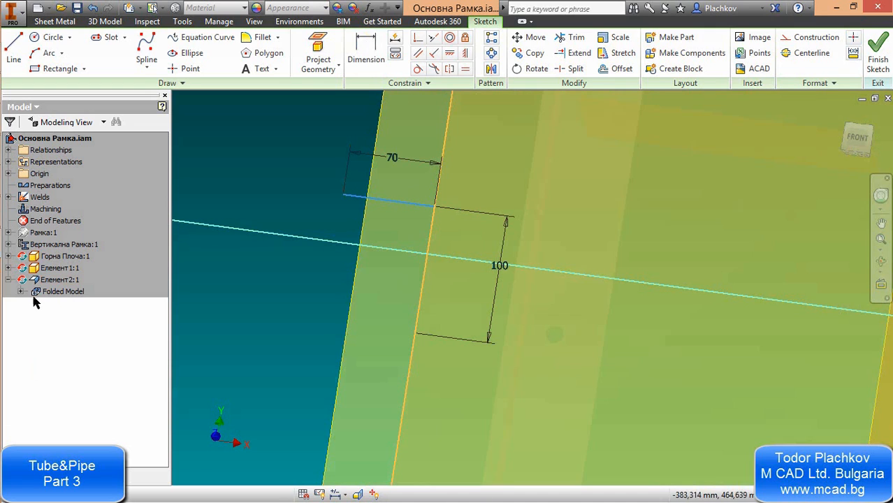
- Delete the projected reference edge Reference1 from Sketch1 of the sheet metal part
{"action": "left_click", "coordinate": [21, 291]}
{"action": "left_click", "coordinate": [34, 338]}
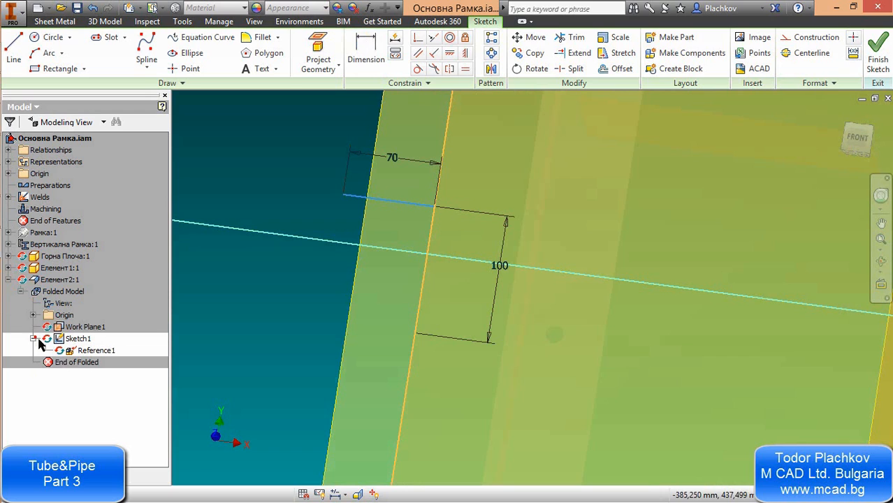
{"action": "right_click", "coordinate": [78, 353]}
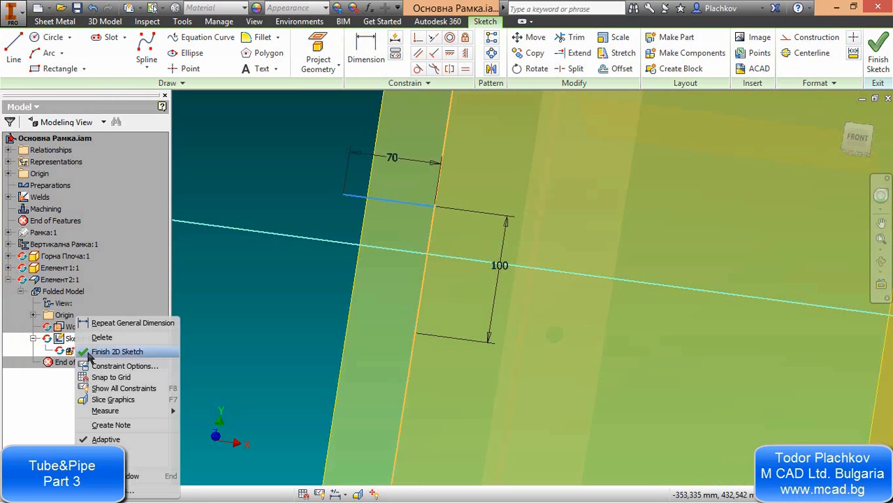
{"action": "left_click", "coordinate": [90, 339]}
{"action": "middle_click_drag", "start_coordinate": [440, 302], "coordinate": [427, 327]}
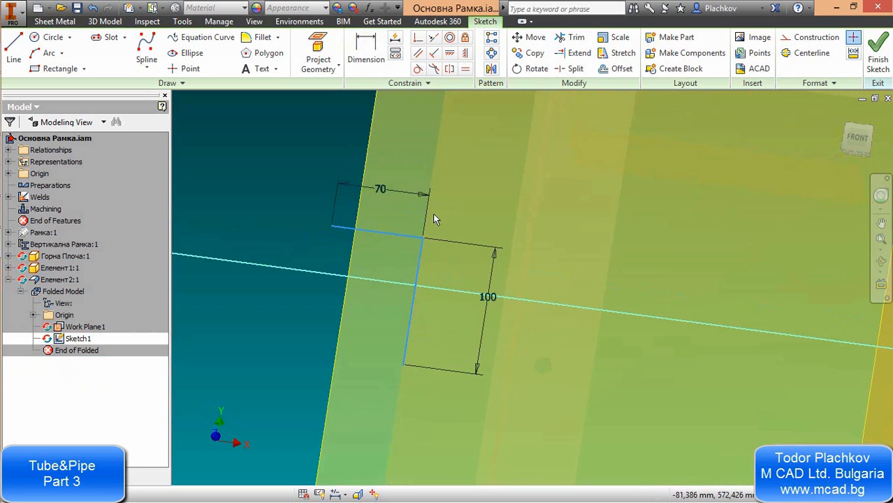
{"action": "key", "text": "d"}
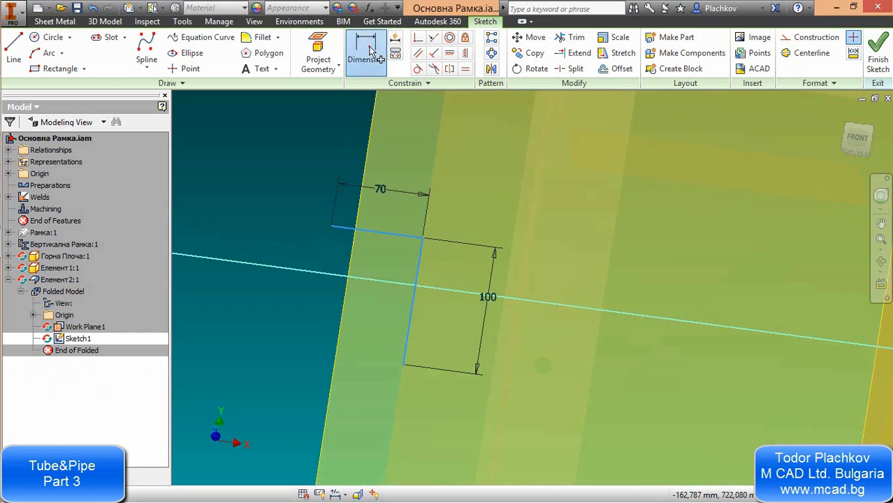
{"action": "left_click", "coordinate": [396, 235]}
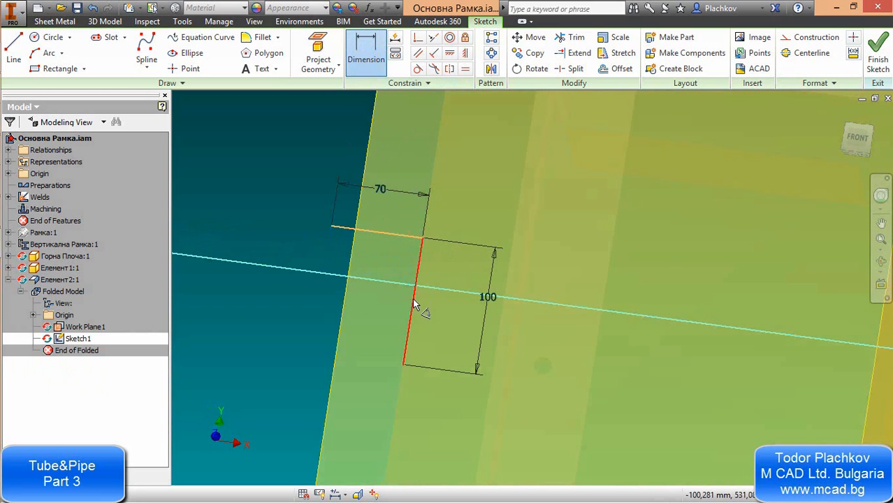
{"action": "right_click", "coordinate": [414, 304]}
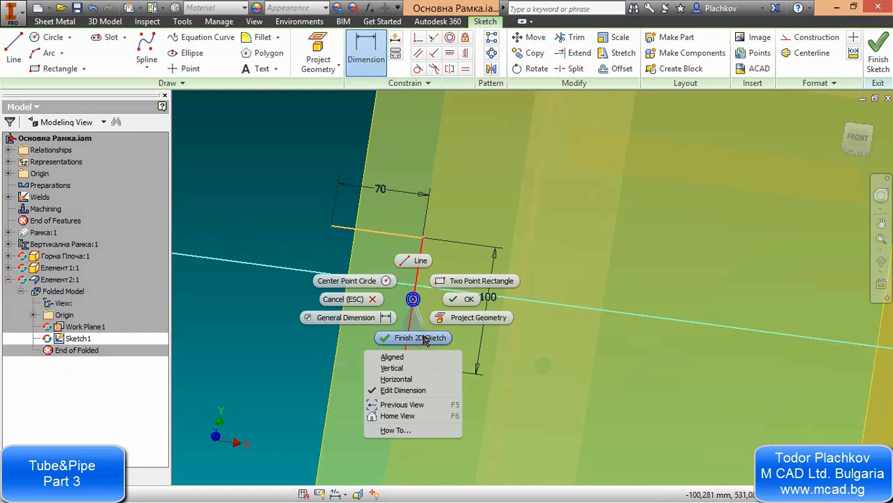
{"action": "left_click", "coordinate": [426, 369]}
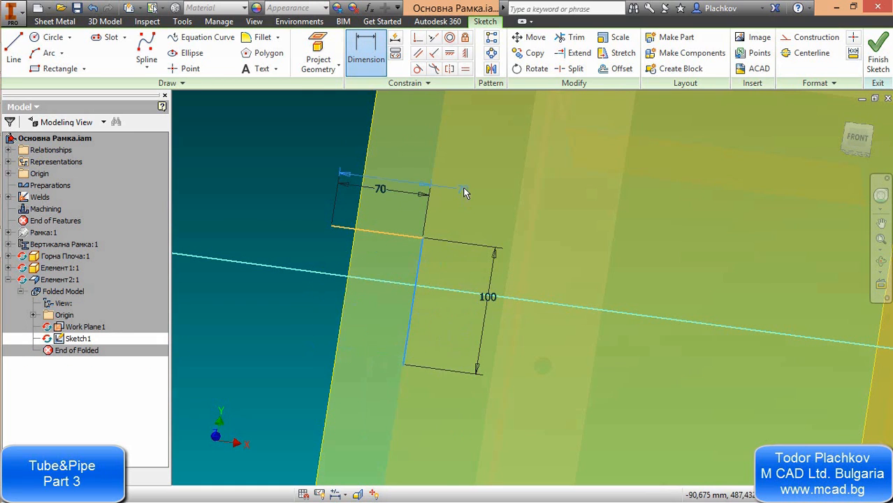
- Facing the sketch from the front, project the top plate's central circular hole edge into it
{"action": "scroll", "coordinate": [462, 189], "scroll_direction": "up", "scroll_amount": 3}
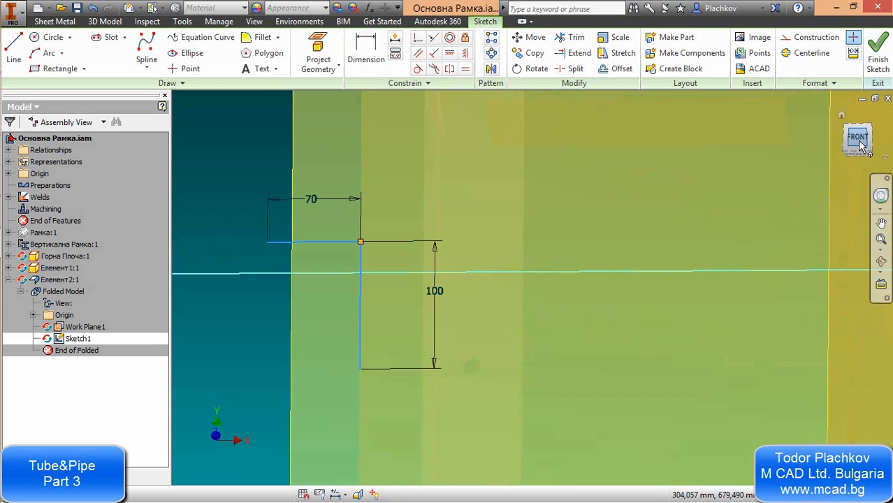
{"action": "scroll", "coordinate": [656, 233], "scroll_direction": "up", "scroll_amount": 4}
{"action": "scroll", "coordinate": [414, 288], "scroll_direction": "down", "scroll_amount": 3}
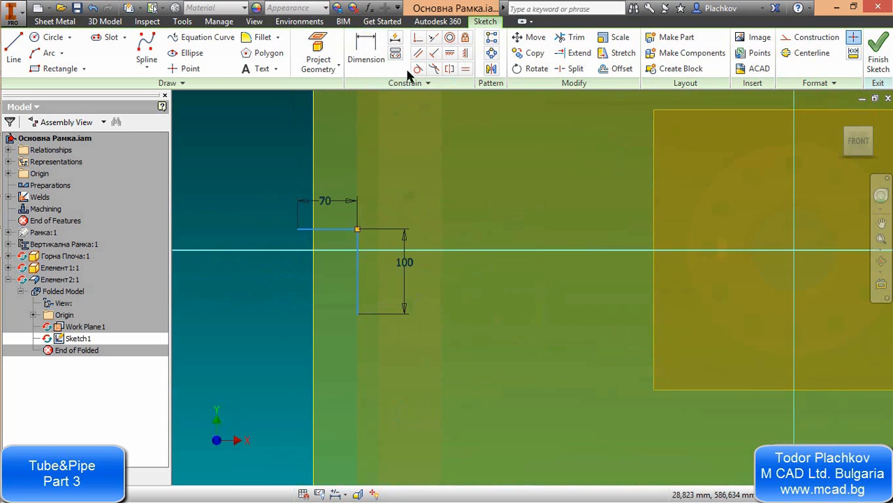
{"action": "scroll", "coordinate": [562, 293], "scroll_direction": "up", "scroll_amount": 5}
{"action": "scroll", "coordinate": [613, 267], "scroll_direction": "down", "scroll_amount": 3}
{"action": "scroll", "coordinate": [613, 268], "scroll_direction": "down", "scroll_amount": 2}
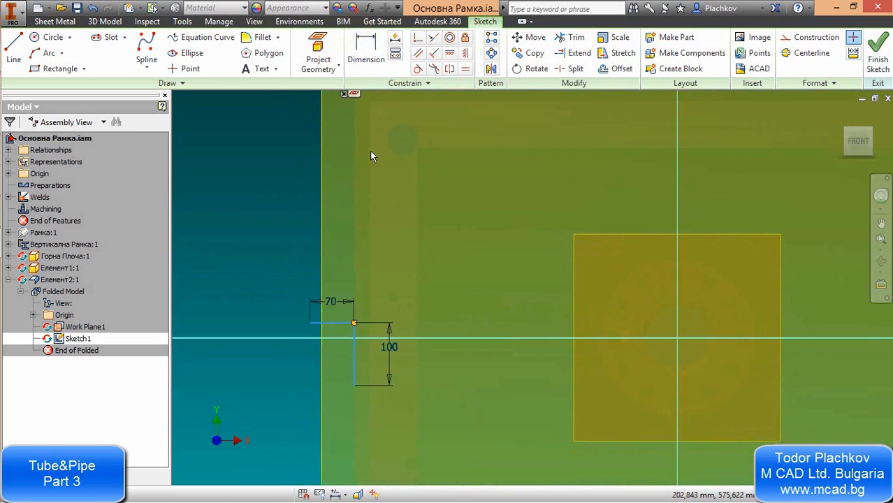
{"action": "left_click", "coordinate": [318, 52]}
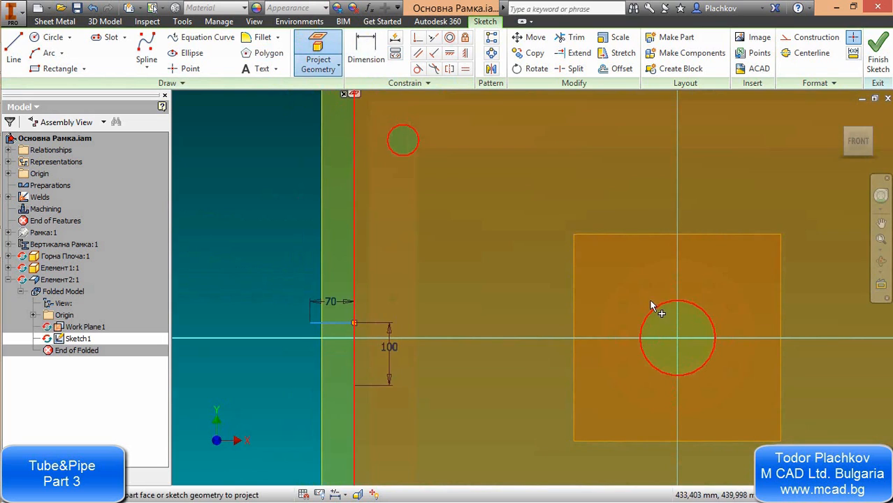
{"action": "left_click", "coordinate": [657, 305]}
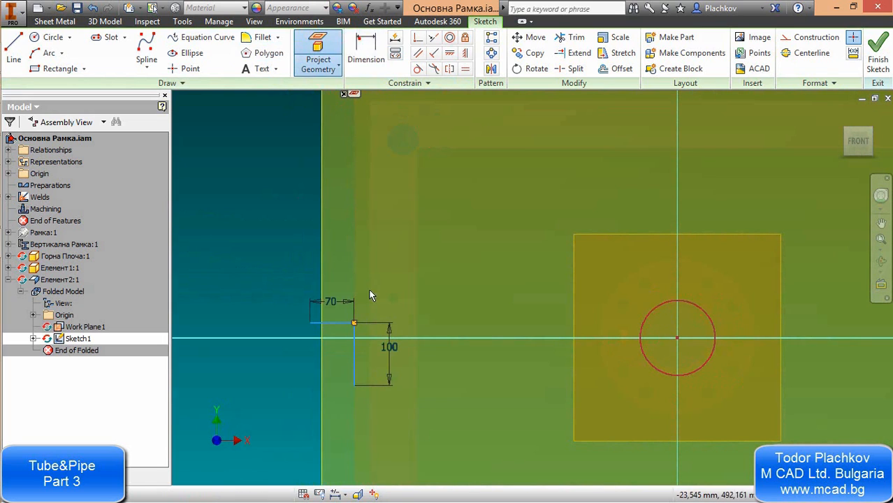
- Dimension the L profile's corner from the projected circle's centre and set the distance to 50 mm
{"action": "key", "text": "d"}
{"action": "left_click", "coordinate": [355, 322]}
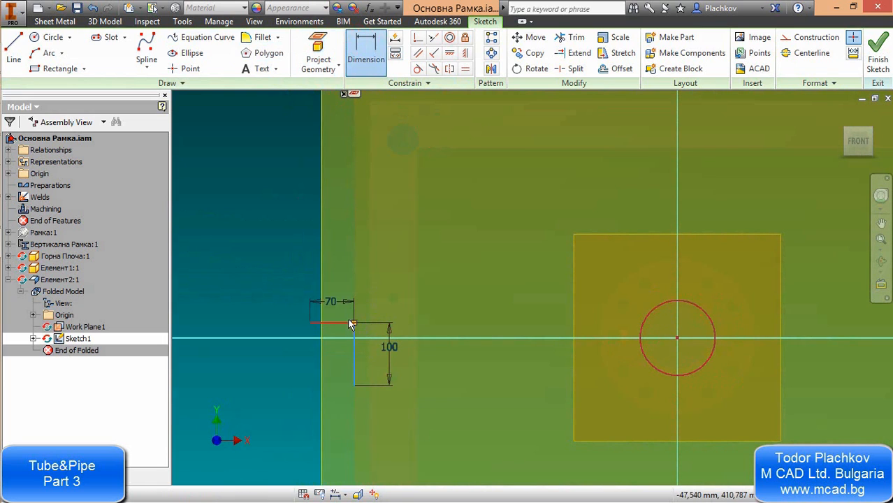
{"action": "left_click", "coordinate": [675, 340]}
{"action": "left_click", "coordinate": [502, 322]}
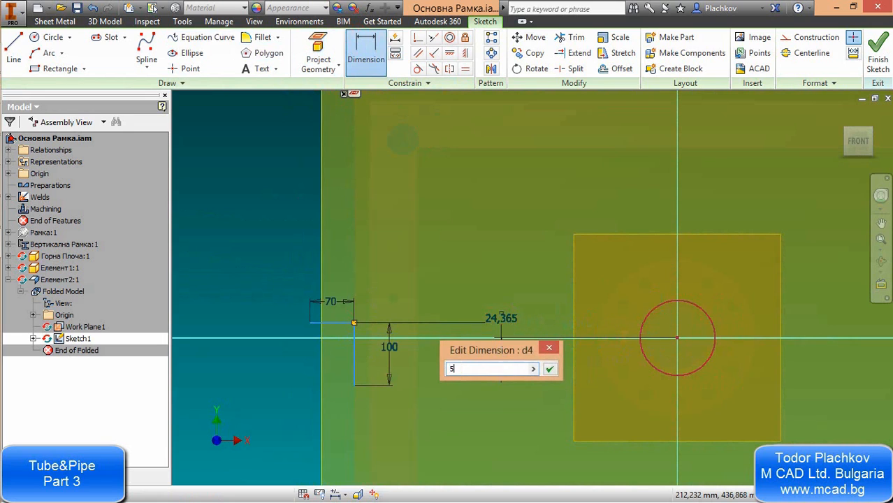
{"action": "key", "text": "Return"}
{"action": "scroll", "coordinate": [417, 330], "scroll_direction": "down", "scroll_amount": 3}
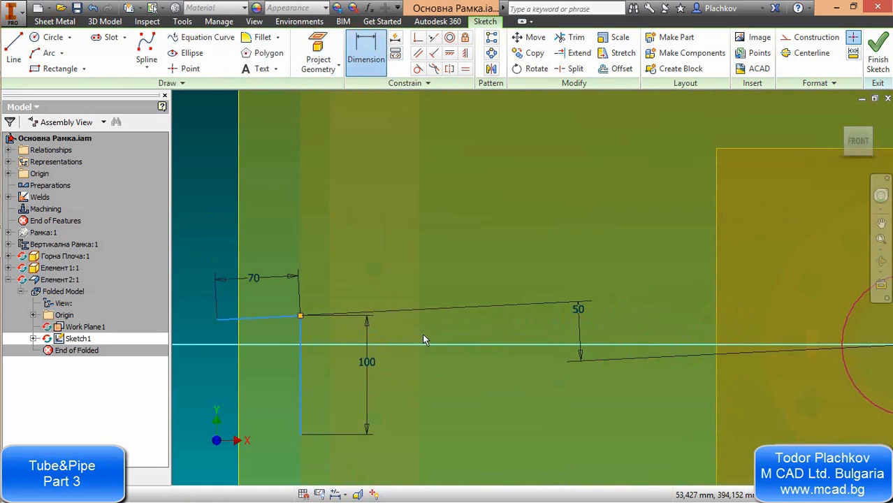
{"action": "middle_click_drag", "start_coordinate": [390, 321], "coordinate": [408, 315]}
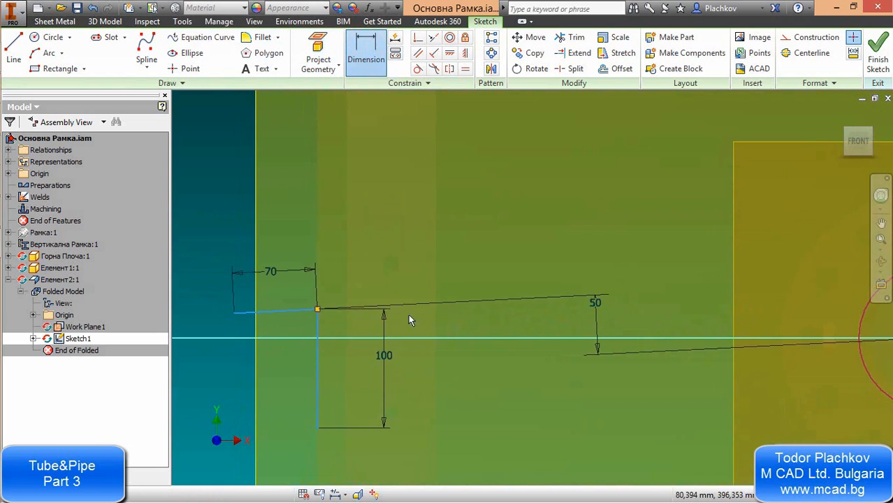
- Constrain the 70 mm line to be horizontal and the 100 mm line to be vertical
{"action": "left_click", "coordinate": [450, 53]}
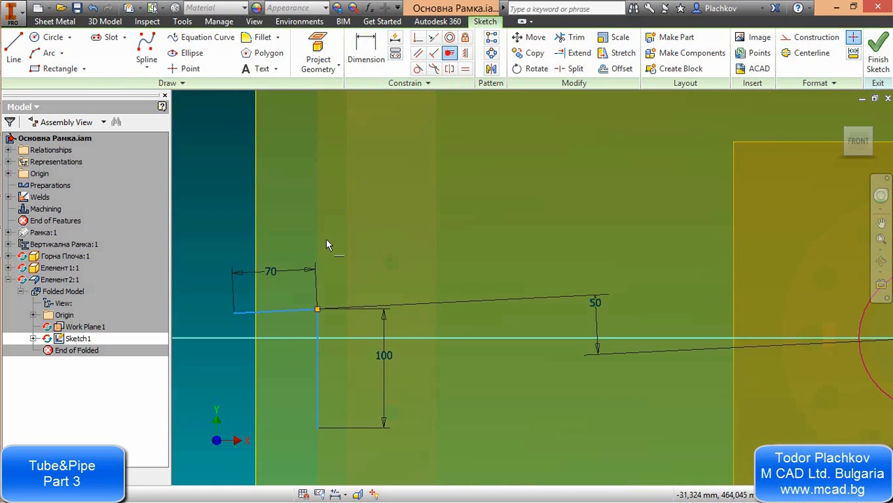
{"action": "left_click", "coordinate": [287, 316]}
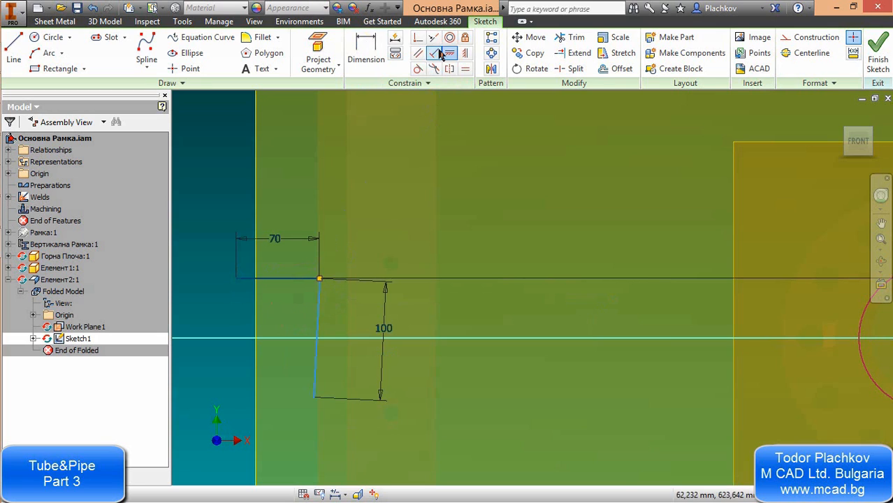
{"action": "left_click", "coordinate": [468, 54]}
{"action": "left_click", "coordinate": [316, 360]}
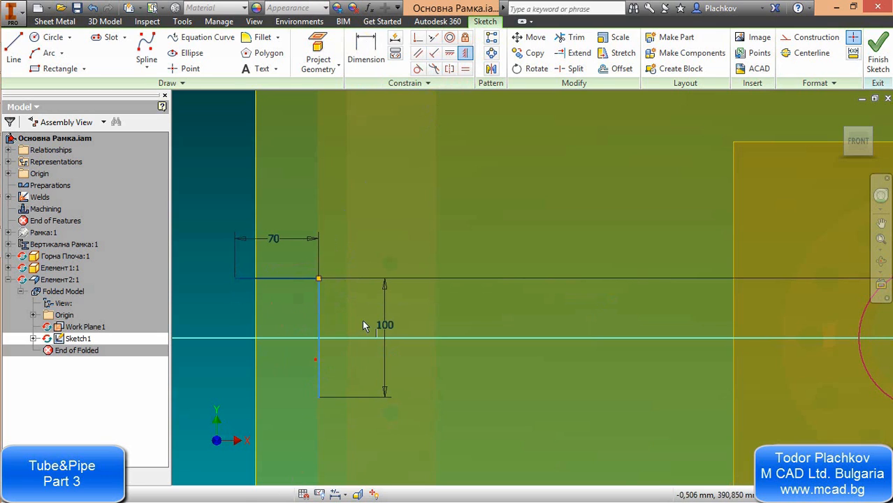
{"action": "scroll", "coordinate": [332, 298], "scroll_direction": "down", "scroll_amount": 3}
{"action": "middle_click_drag", "start_coordinate": [332, 298], "coordinate": [408, 312]}
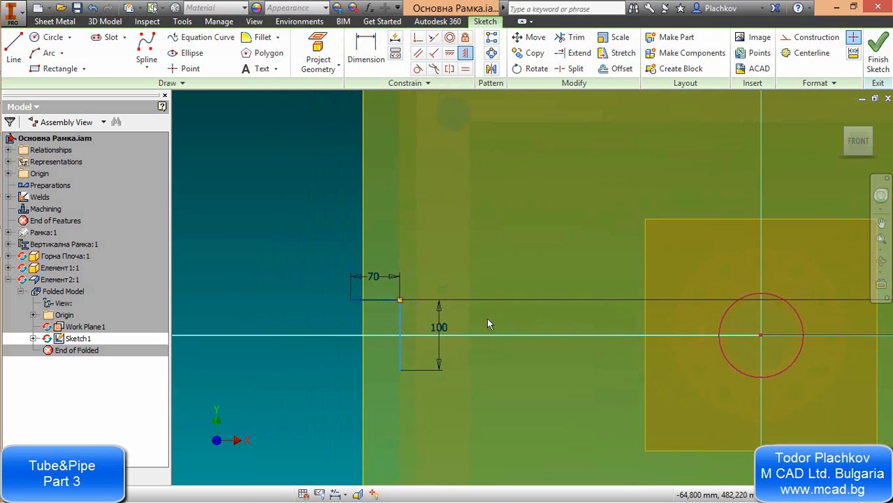
- Finish the L profile sketch and set the sheet metal thickness to 3 mm instead of taking it from the rule
{"action": "scroll", "coordinate": [489, 319], "scroll_direction": "up", "scroll_amount": 3}
{"action": "key", "text": "Escape"}
{"action": "mouse_move", "coordinate": [402, 259]}
{"action": "middle_mouse_down"}
{"action": "mouse_move", "coordinate": [404, 249]}
{"action": "mouse_move", "coordinate": [393, 259]}
{"action": "middle_mouse_up"}
{"action": "scroll", "coordinate": [384, 246], "scroll_direction": "down", "scroll_amount": 3}
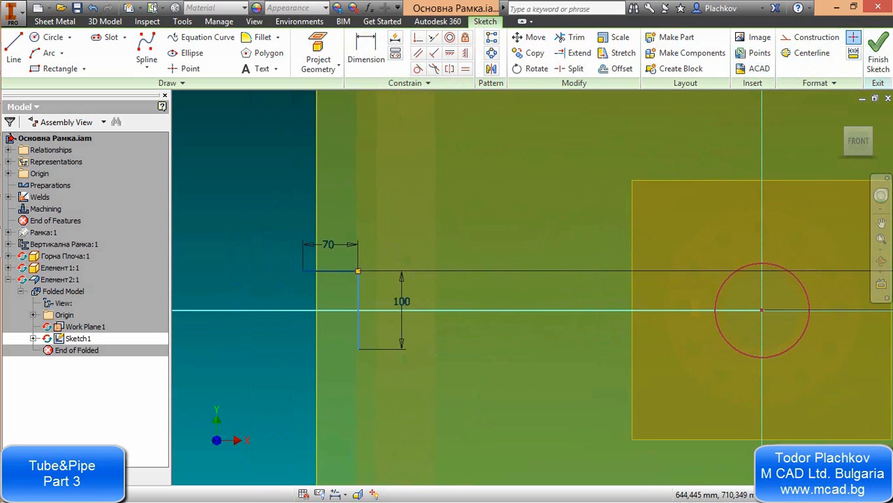
{"action": "left_click", "coordinate": [877, 50]}
{"action": "left_click", "coordinate": [620, 54]}
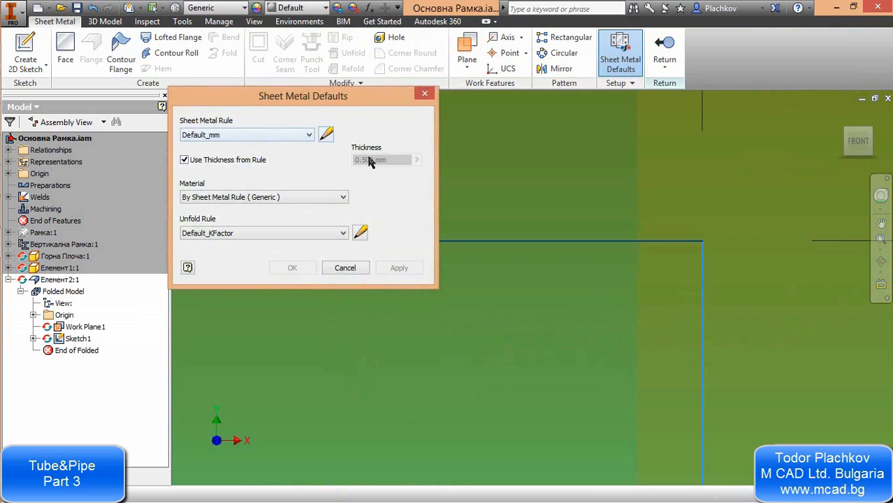
{"action": "left_click", "coordinate": [199, 162]}
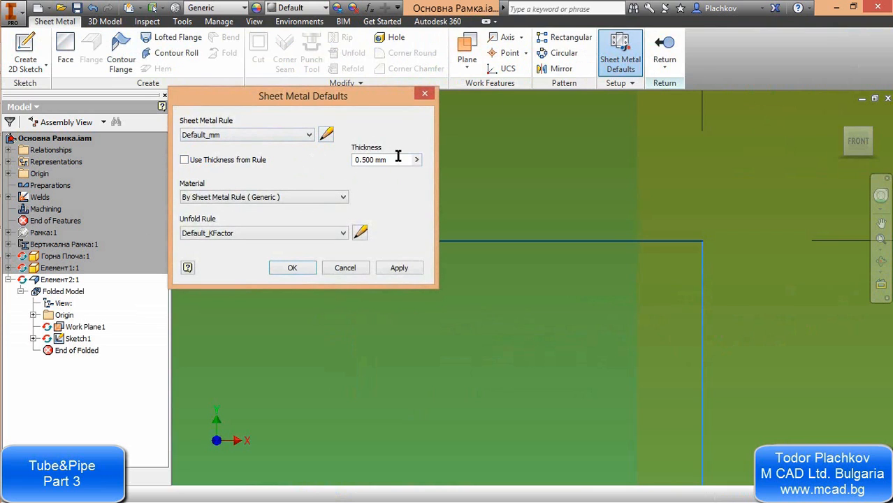
{"action": "left_click_drag", "start_coordinate": [398, 160], "coordinate": [329, 153]}
{"action": "type", "text": "3"}
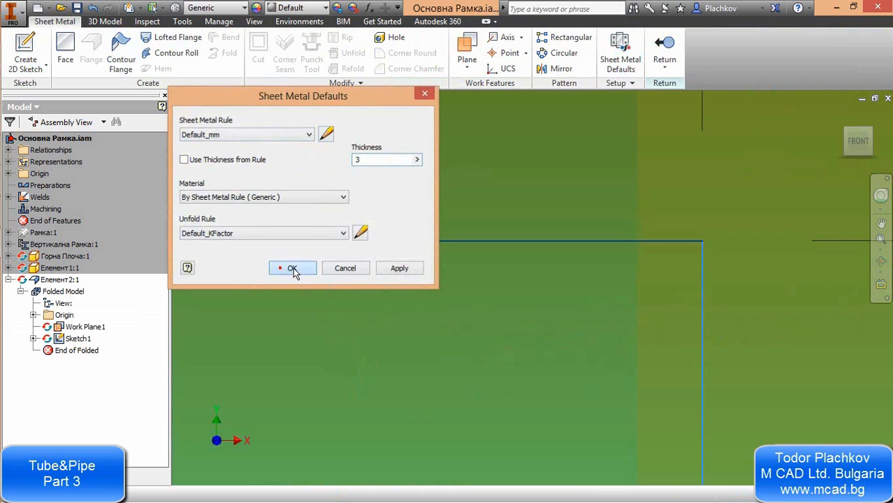
{"action": "left_click", "coordinate": [293, 268]}
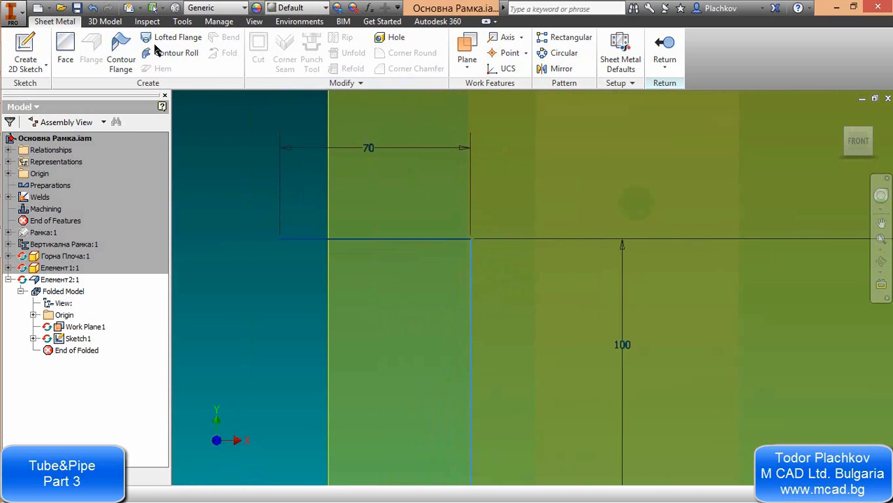
- Create a contour flange from the L-shaped profile with a width distance of 25 mm
{"action": "left_click", "coordinate": [121, 43]}
{"action": "left_click", "coordinate": [442, 239]}
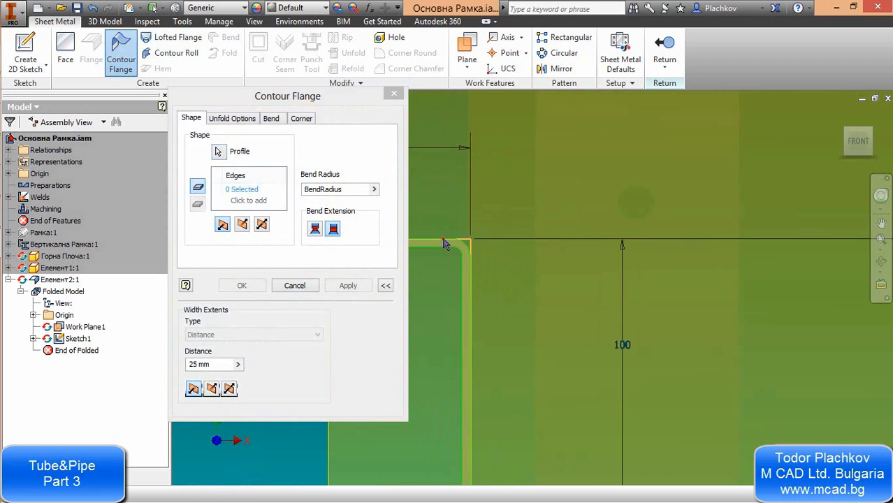
{"action": "left_click", "coordinate": [243, 285]}
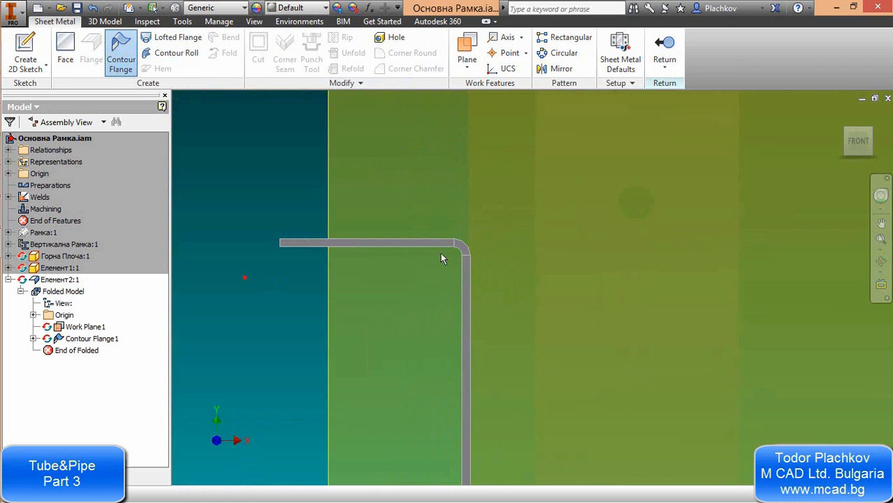
{"action": "key", "text": "F4"}
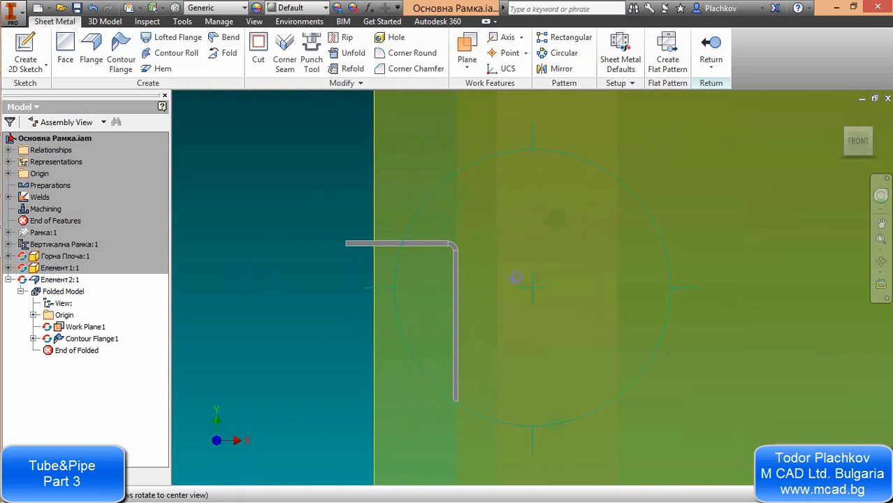
{"action": "left_click_drag", "start_coordinate": [497, 280], "coordinate": [534, 203]}
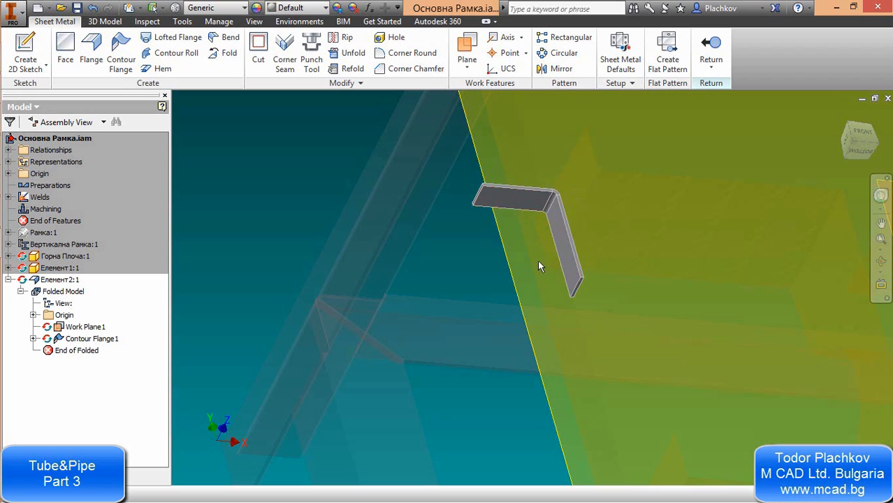
- Return to the main assembly and examine the L-shaped bracket's position on the top plate
{"action": "left_click", "coordinate": [711, 63]}
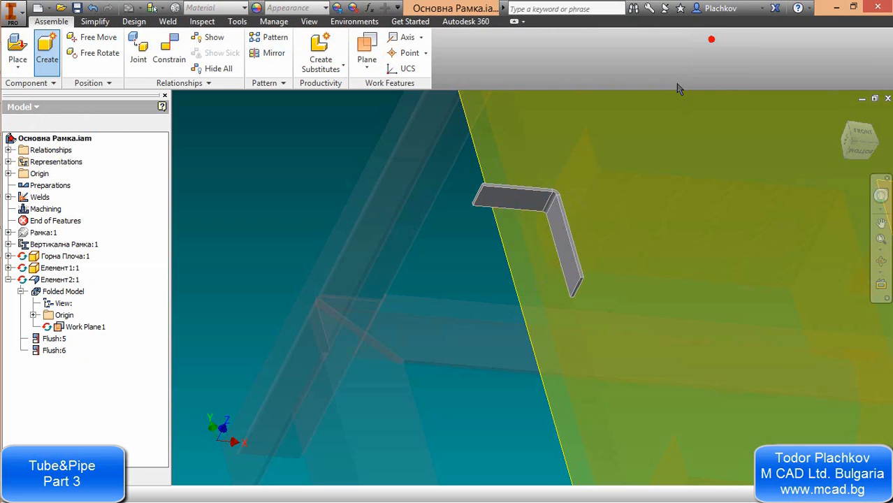
{"action": "middle_click_drag", "start_coordinate": [587, 346], "coordinate": [486, 350]}
{"action": "scroll", "coordinate": [537, 337], "scroll_direction": "up", "scroll_amount": 3}
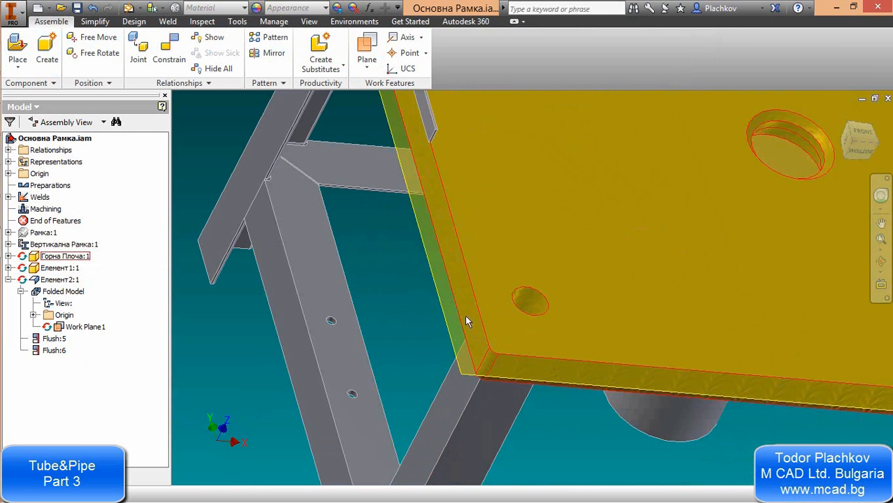
{"action": "middle_click_drag", "start_coordinate": [421, 210], "coordinate": [437, 307]}
{"action": "scroll", "coordinate": [437, 300], "scroll_direction": "up", "scroll_amount": 1}
{"action": "scroll", "coordinate": [432, 179], "scroll_direction": "up", "scroll_amount": 2}
{"action": "scroll", "coordinate": [432, 179], "scroll_direction": "down", "scroll_amount": 4}
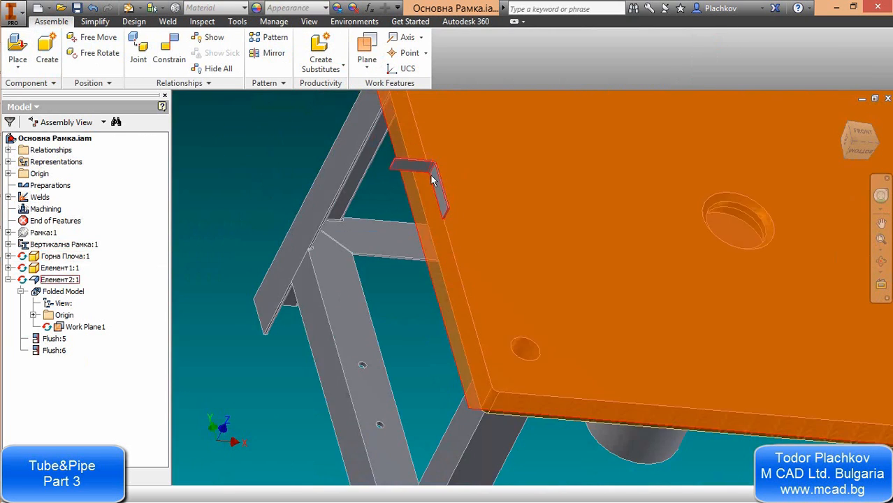
- Measure the top plate's thickness at its side edge beside the bracket
{"action": "left_click", "coordinate": [238, 21]}
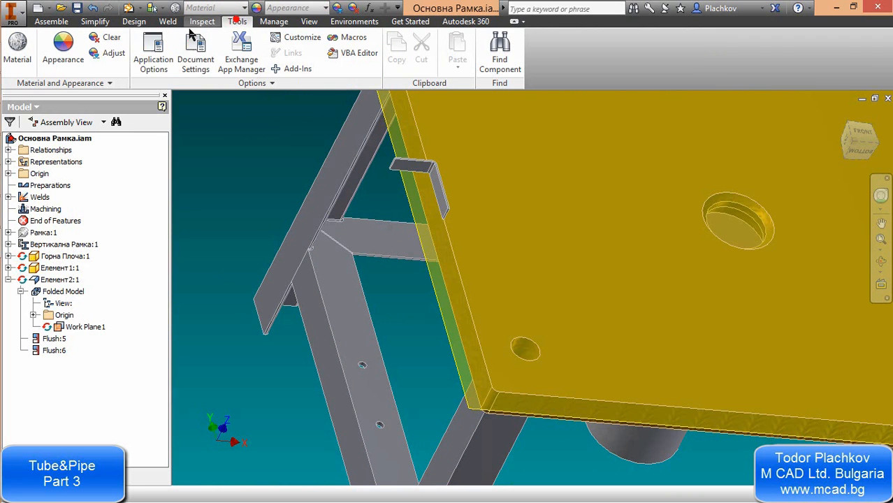
{"action": "left_click", "coordinate": [265, 24]}
{"action": "left_click", "coordinate": [238, 24]}
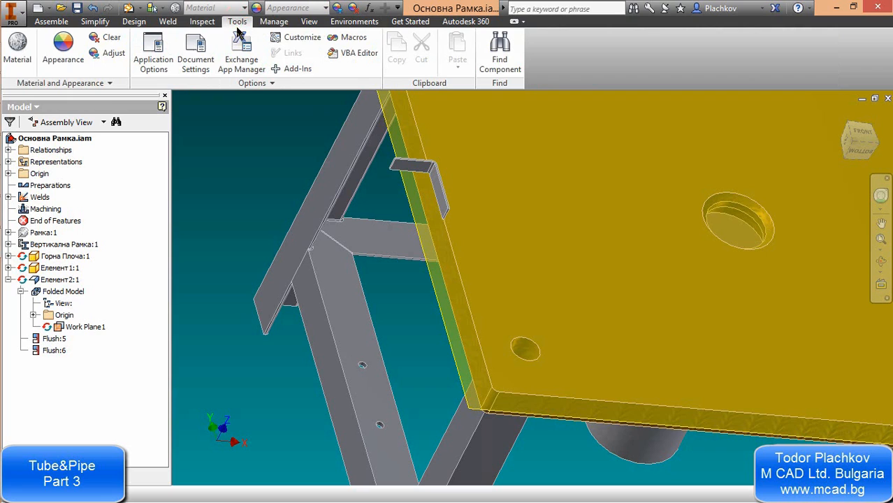
{"action": "left_click", "coordinate": [202, 21]}
{"action": "left_click", "coordinate": [119, 47]}
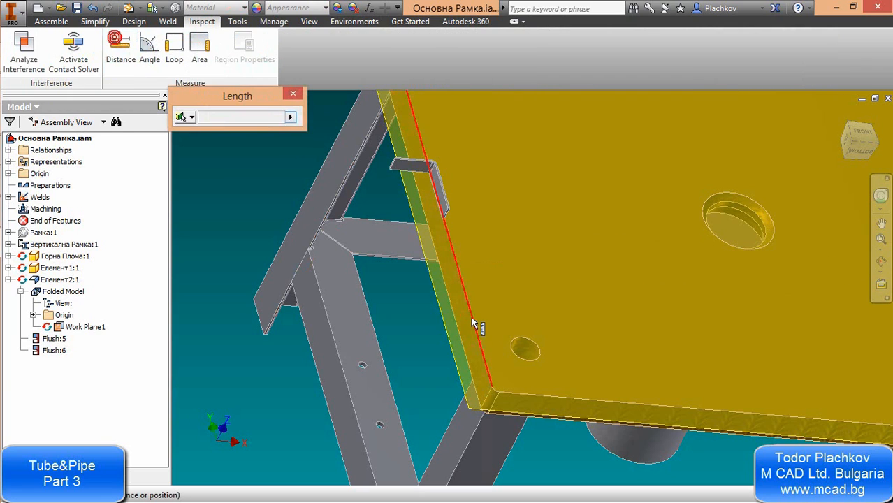
{"action": "left_click", "coordinate": [453, 320]}
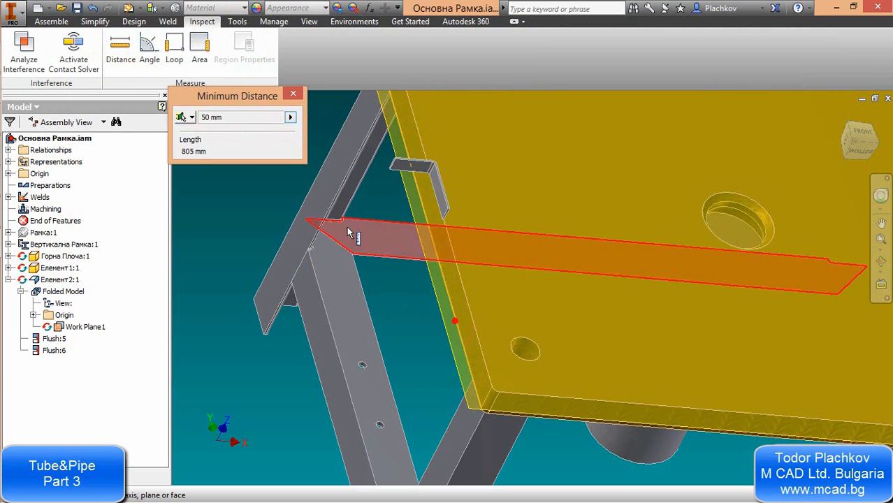
{"action": "left_click", "coordinate": [293, 94]}
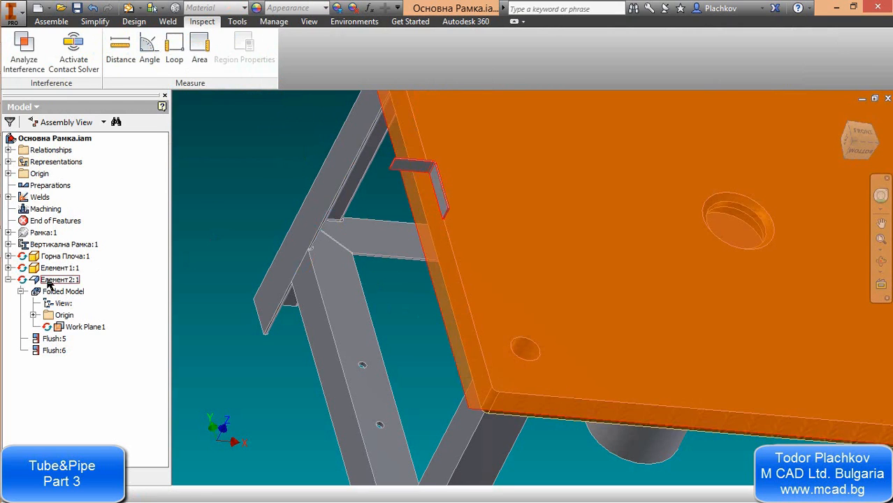
- Edit the bracket's contour flange in place, flipping its width direction and setting the width distance to 50 mm
{"action": "double_click", "coordinate": [56, 280]}
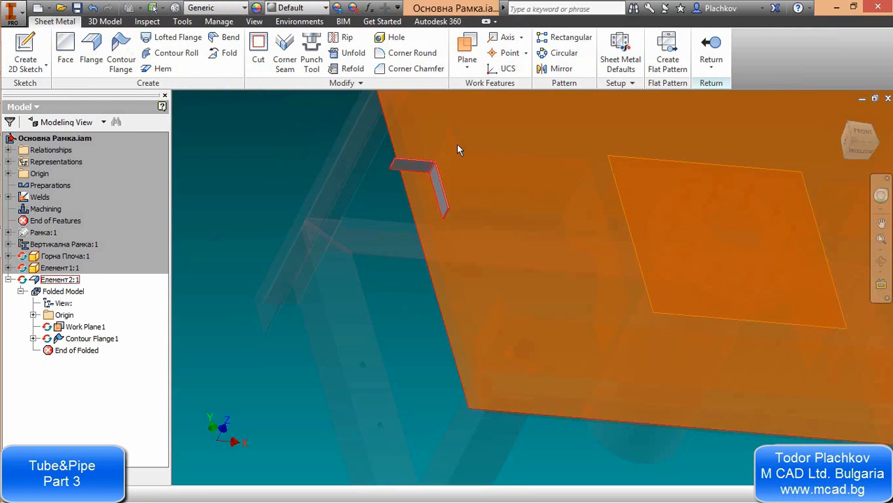
{"action": "scroll", "coordinate": [297, 158], "scroll_direction": "up", "scroll_amount": 3}
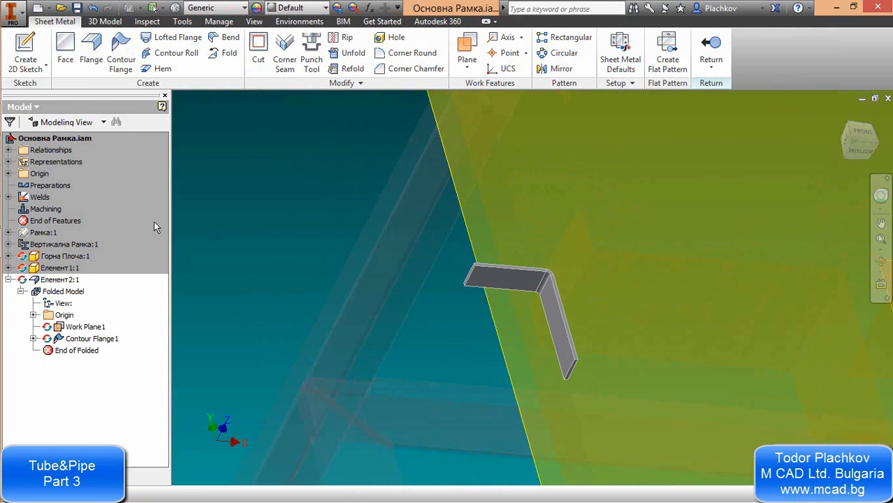
{"action": "double_click", "coordinate": [84, 339]}
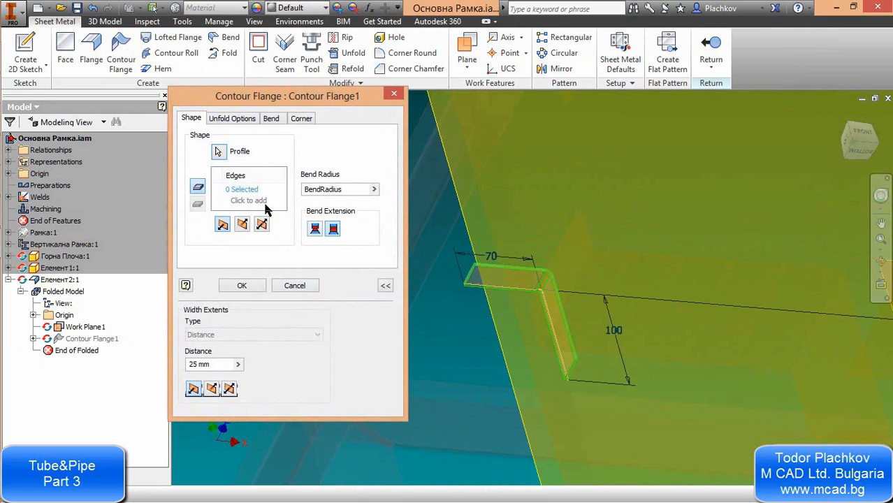
{"action": "left_click", "coordinate": [238, 225]}
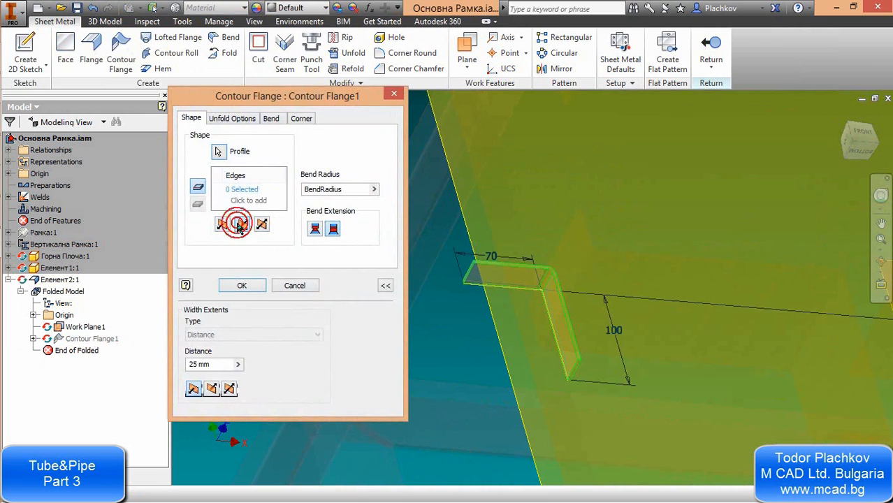
{"action": "left_click", "coordinate": [223, 225]}
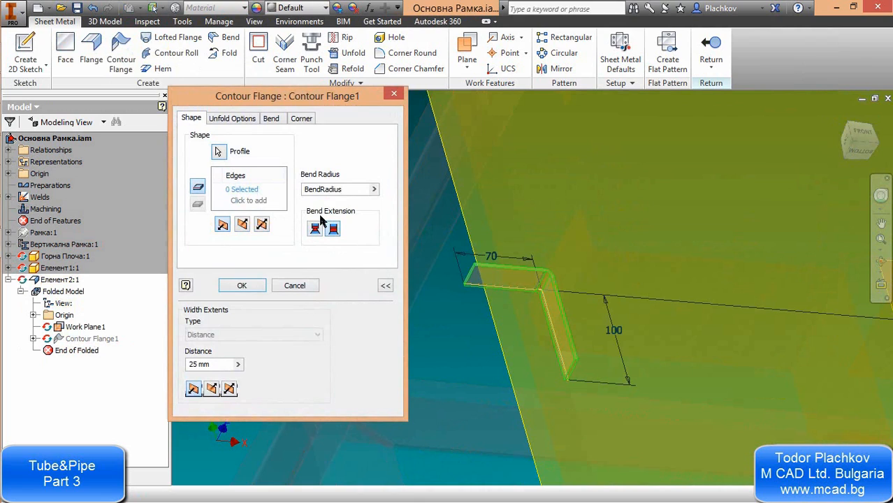
{"action": "left_click", "coordinate": [211, 388]}
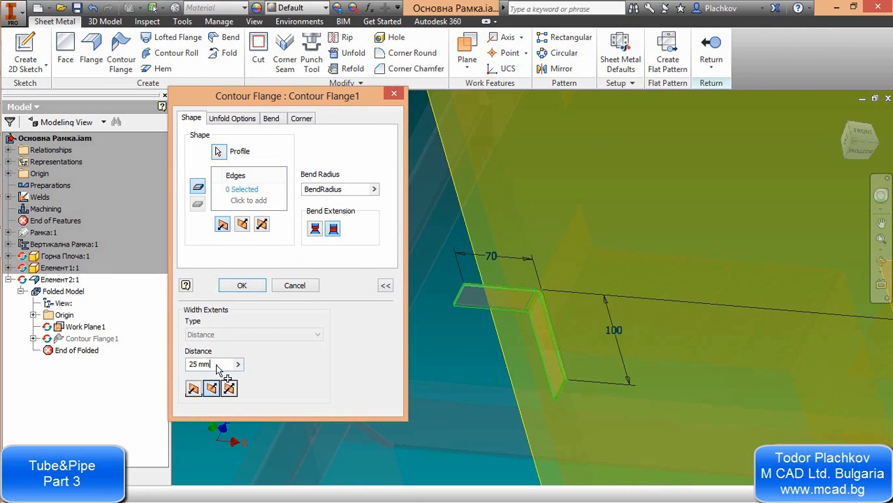
{"action": "left_click", "coordinate": [216, 365]}
{"action": "type", "text": "50"}
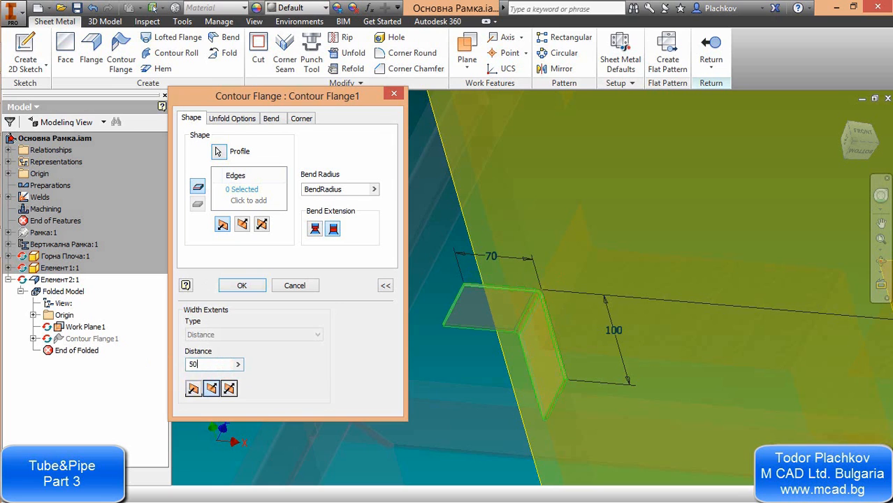
{"action": "left_click", "coordinate": [236, 286]}
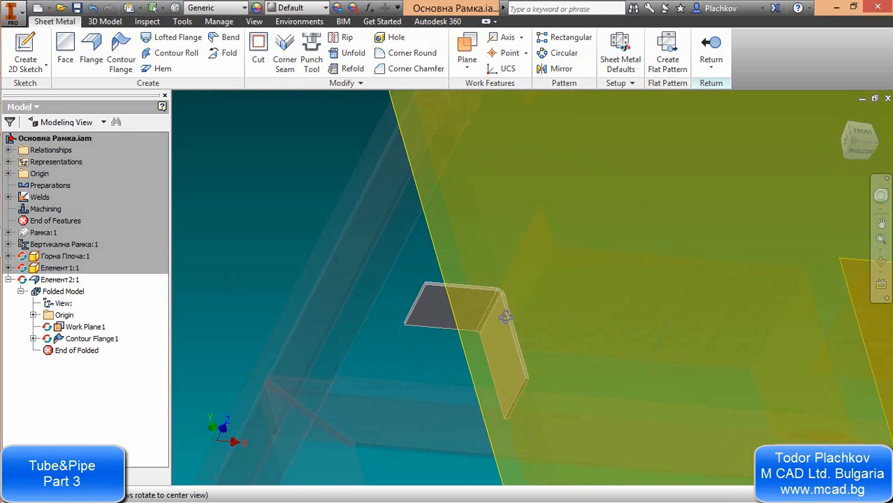
- Hide Work Plane1 in the sheet metal bracket part
{"action": "middle_click_drag", "start_coordinate": [451, 337], "coordinate": [176, 301], "text": "shift"}
{"action": "left_click", "coordinate": [85, 328]}
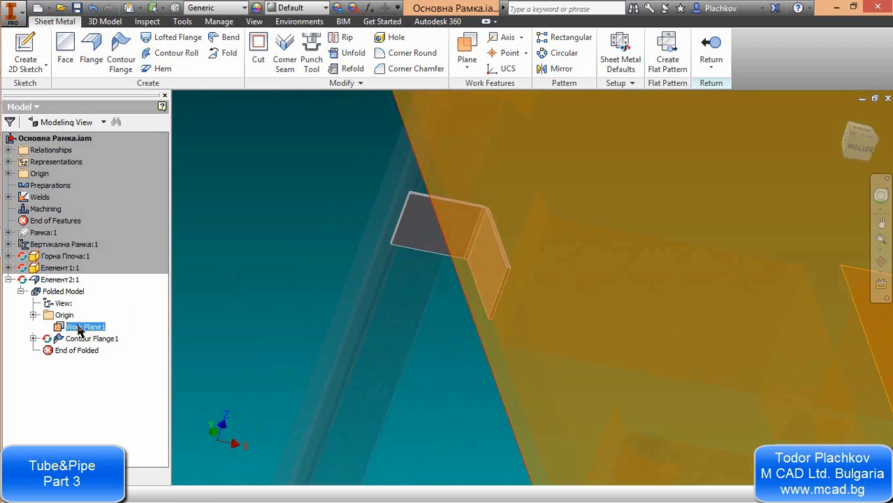
{"action": "right_click", "coordinate": [85, 327]}
{"action": "left_click", "coordinate": [105, 390]}
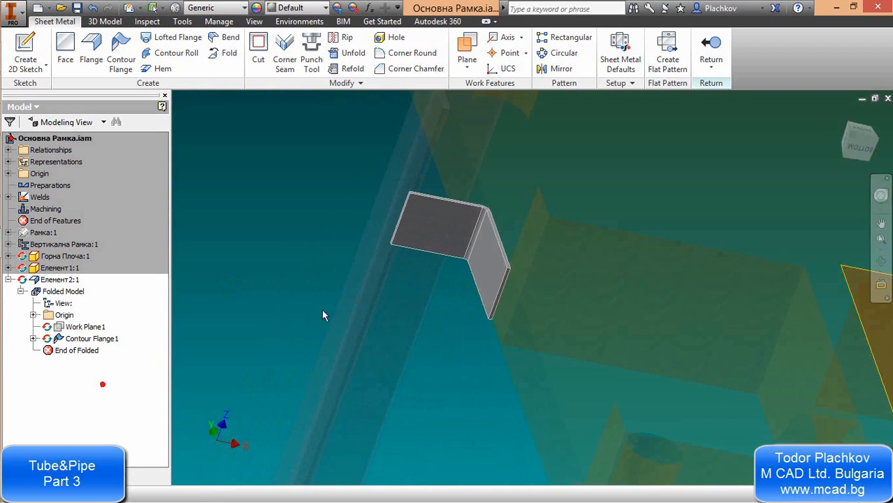
{"action": "scroll", "coordinate": [415, 281], "scroll_direction": "up", "scroll_amount": 3}
{"action": "middle_click_drag", "start_coordinate": [415, 281], "coordinate": [396, 304]}
{"action": "scroll", "coordinate": [349, 302], "scroll_direction": "down", "scroll_amount": 5}
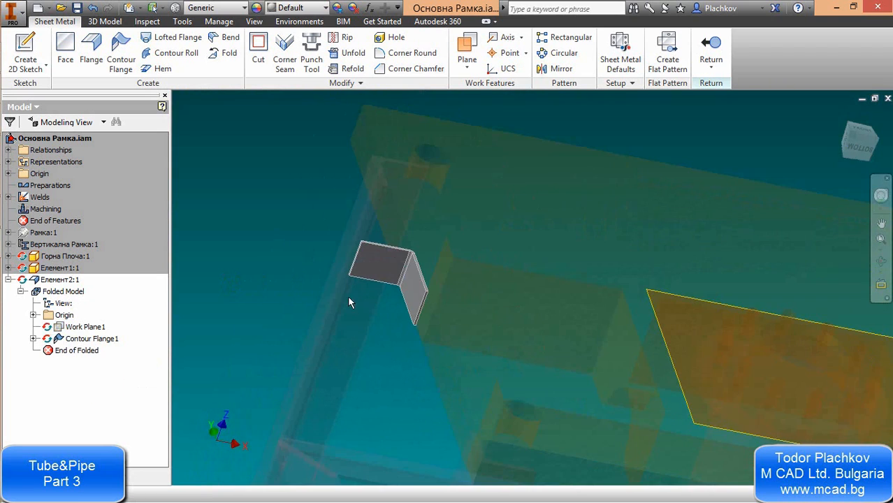
- Edit Contour Flange1 again and increase the bracket's width distance beyond 50 mm
{"action": "left_click", "coordinate": [33, 338]}
{"action": "left_click", "coordinate": [33, 338]}
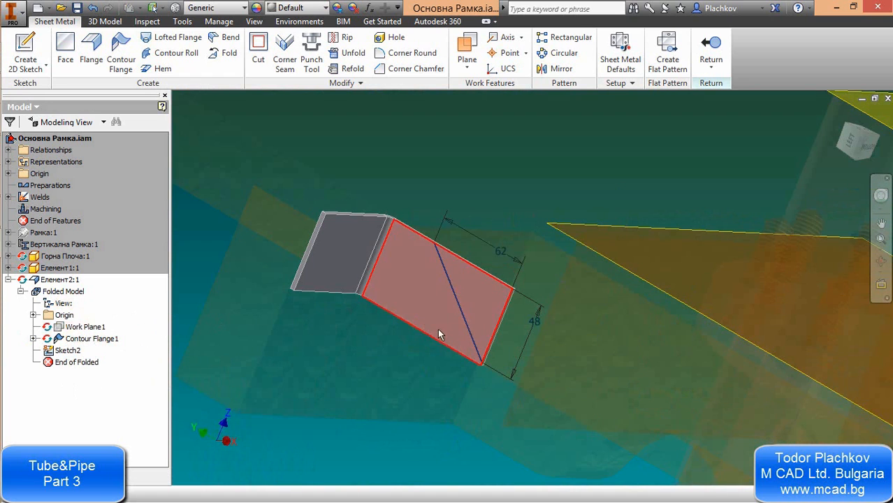
{"action": "double_click", "coordinate": [84, 339]}
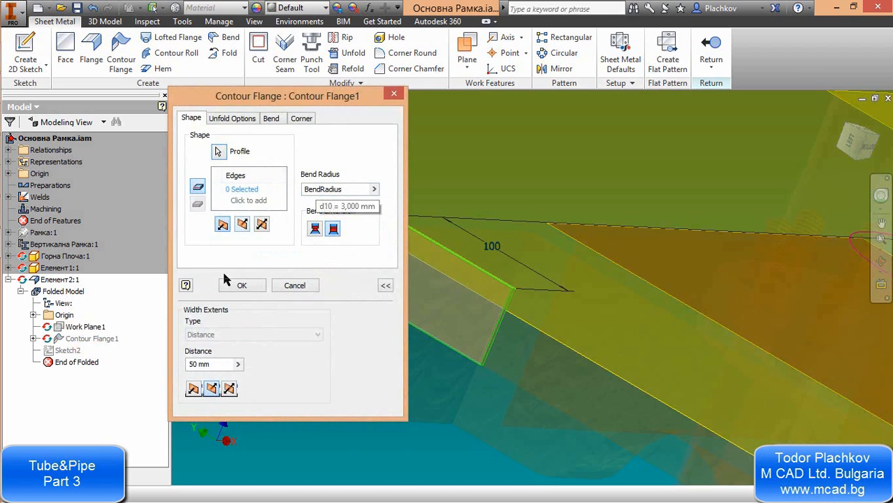
{"action": "left_click_drag", "start_coordinate": [208, 363], "coordinate": [150, 367]}
{"action": "type", "text": "100"}
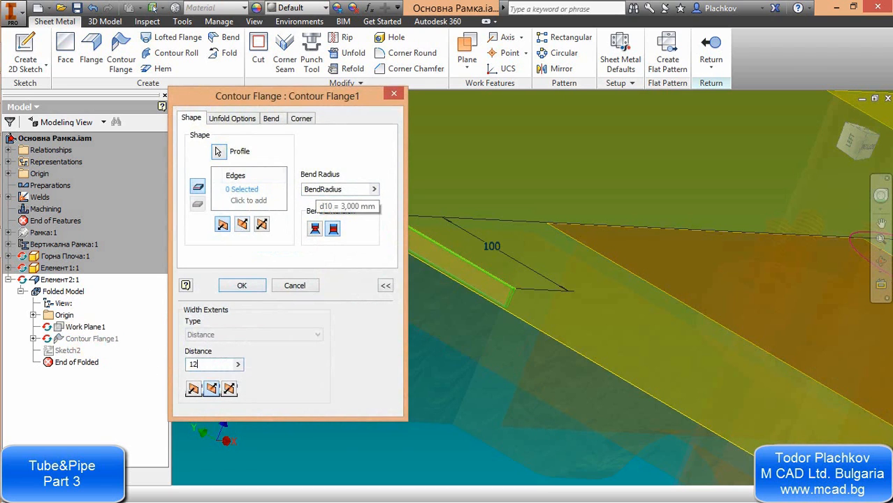
{"action": "key", "text": "Return"}
{"action": "middle_click_drag", "start_coordinate": [467, 397], "coordinate": [536, 338]}
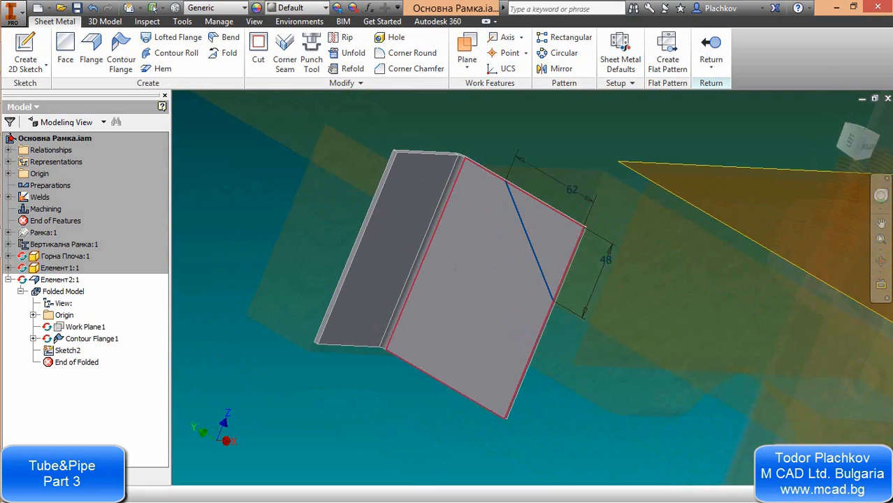
- Delete Sketch2 with the diagonal line from the bracket's longer leg
{"action": "right_click", "coordinate": [70, 350]}
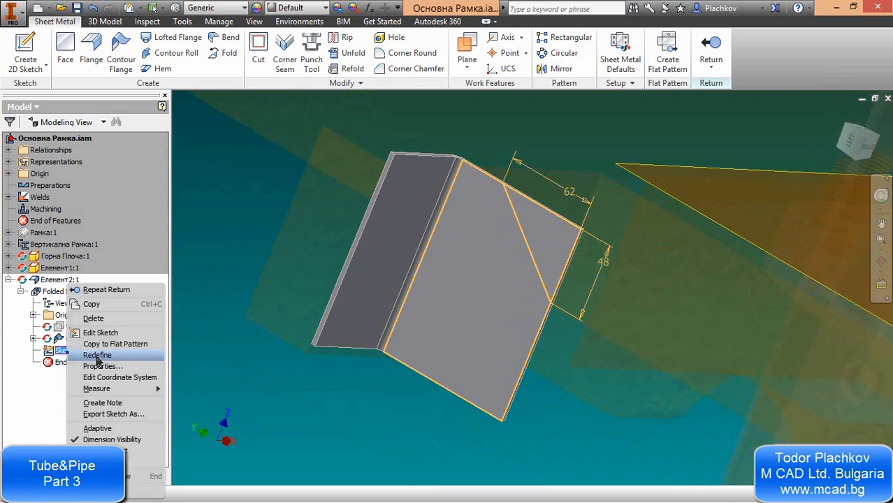
{"action": "left_click", "coordinate": [113, 319]}
{"action": "middle_click_drag", "start_coordinate": [559, 294], "coordinate": [538, 278]}
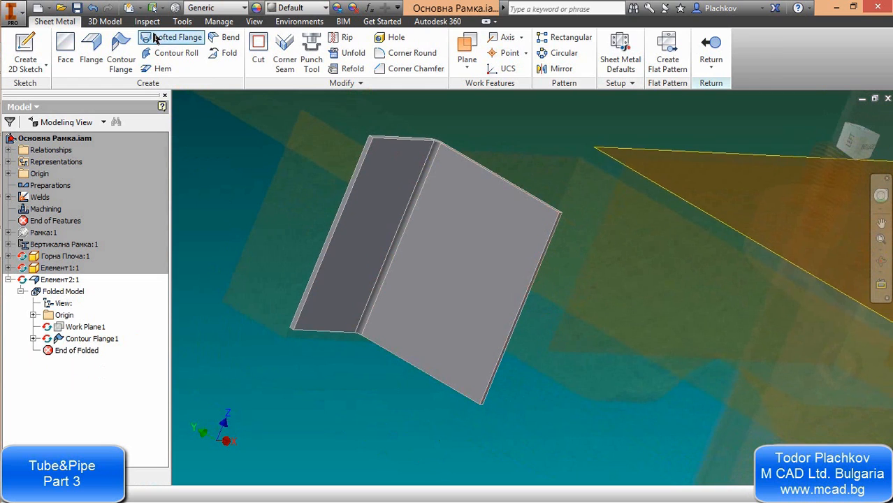
- Start a sketch on the bracket's longer leg and draw a diagonal line about 60 mm long across its lower outer corner
{"action": "left_click", "coordinate": [91, 46]}
{"action": "left_click", "coordinate": [428, 245]}
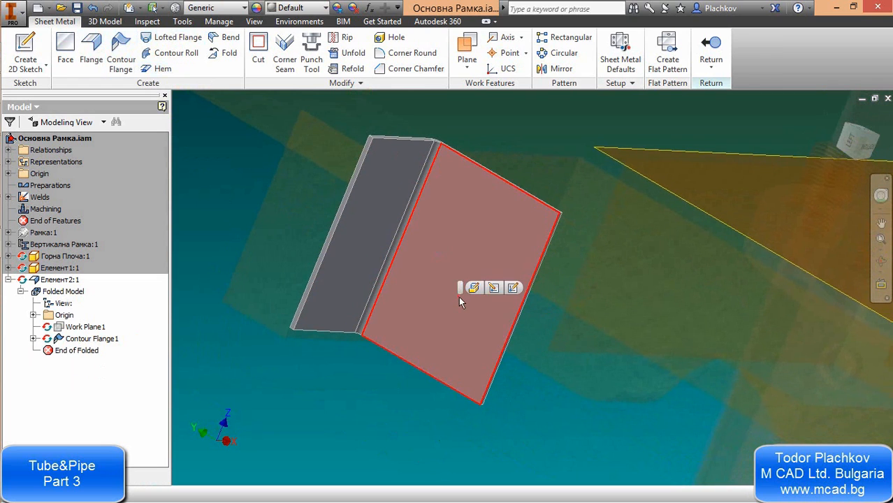
{"action": "left_click", "coordinate": [514, 287]}
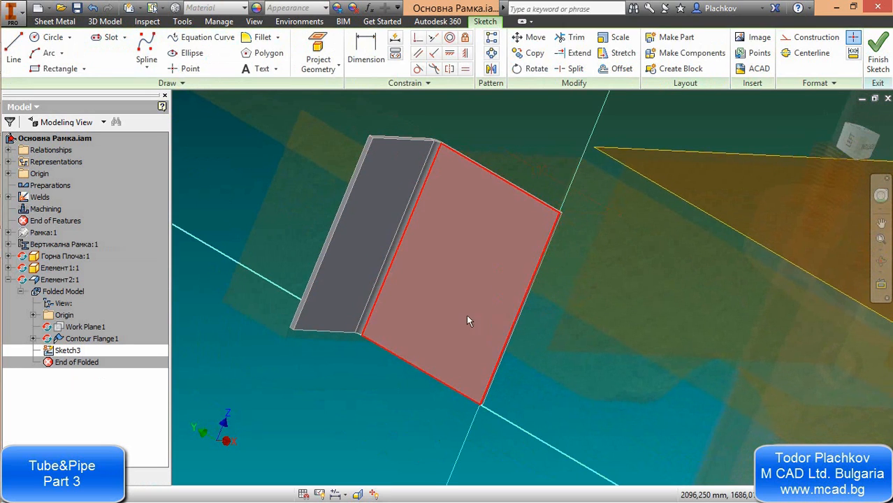
{"action": "left_click", "coordinate": [19, 47]}
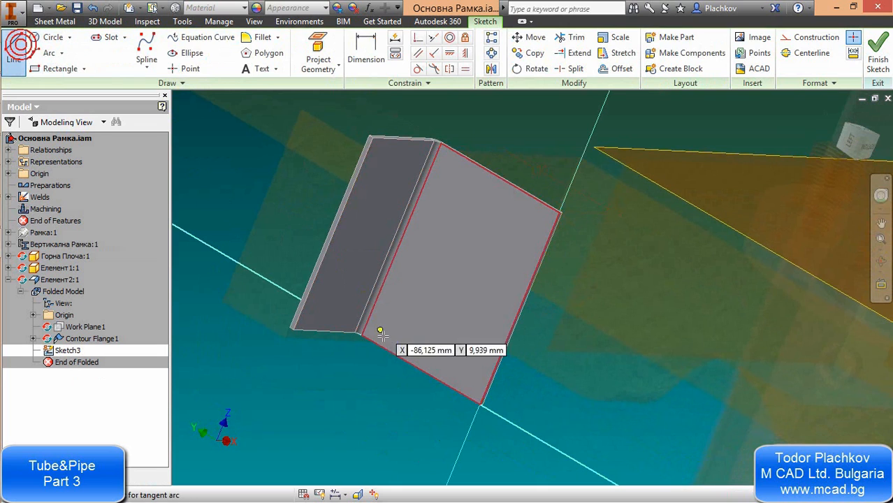
{"action": "left_click", "coordinate": [415, 365]}
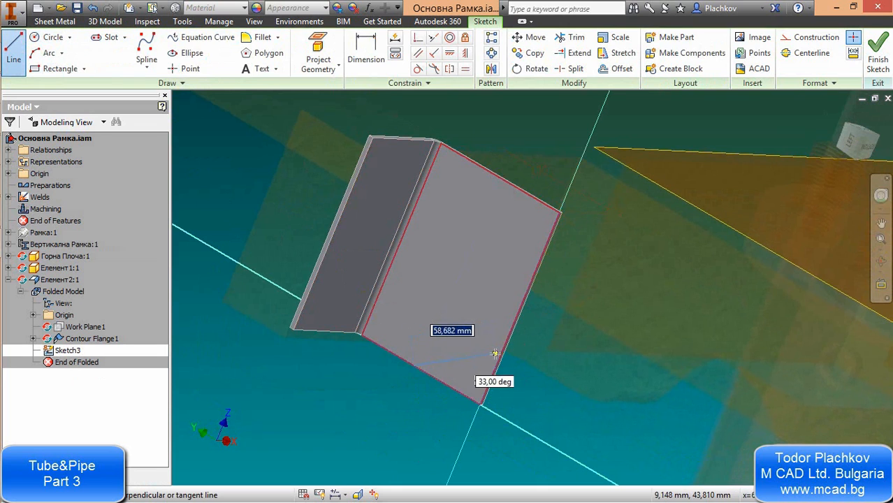
{"action": "left_click", "coordinate": [497, 358]}
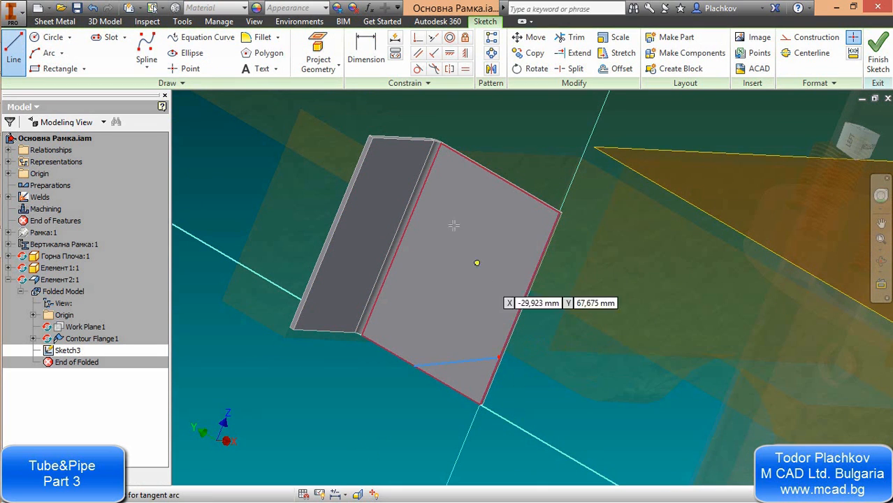
- Dimension the diagonal line's outer-edge endpoint 48 mm from the leg's lower edge
{"action": "left_click", "coordinate": [366, 53]}
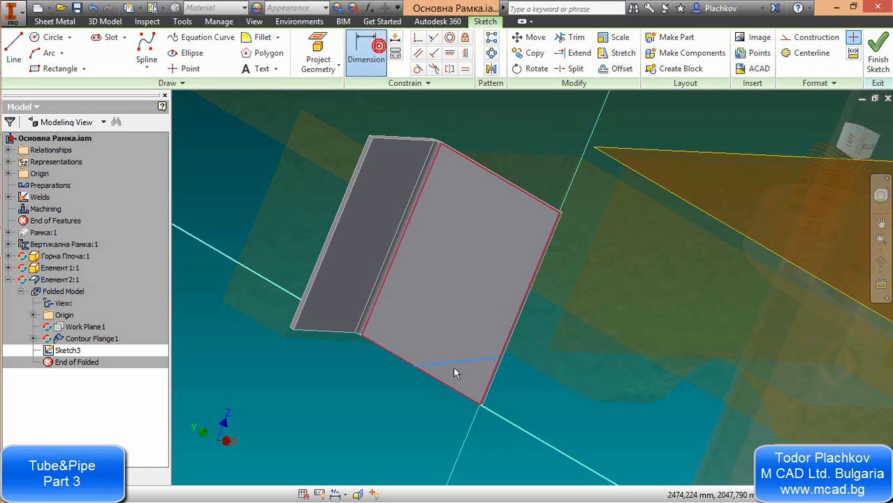
{"action": "left_click", "coordinate": [499, 359]}
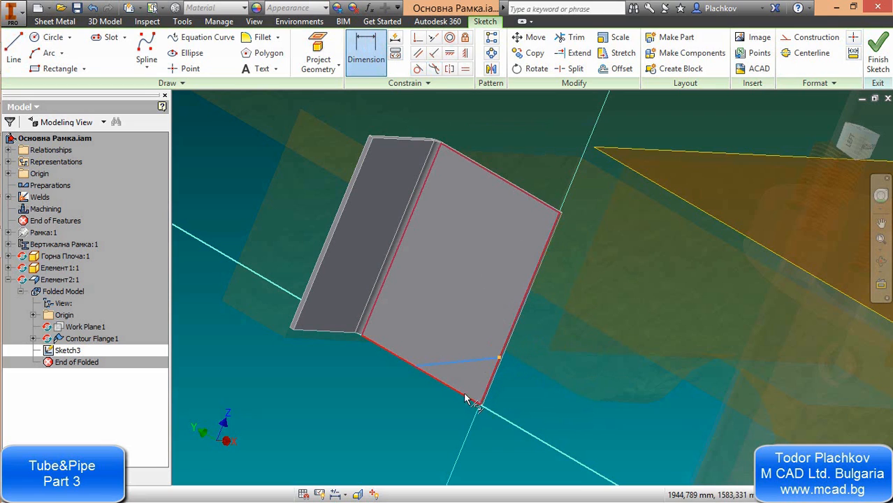
{"action": "left_click", "coordinate": [467, 398]}
{"action": "left_click", "coordinate": [556, 410]}
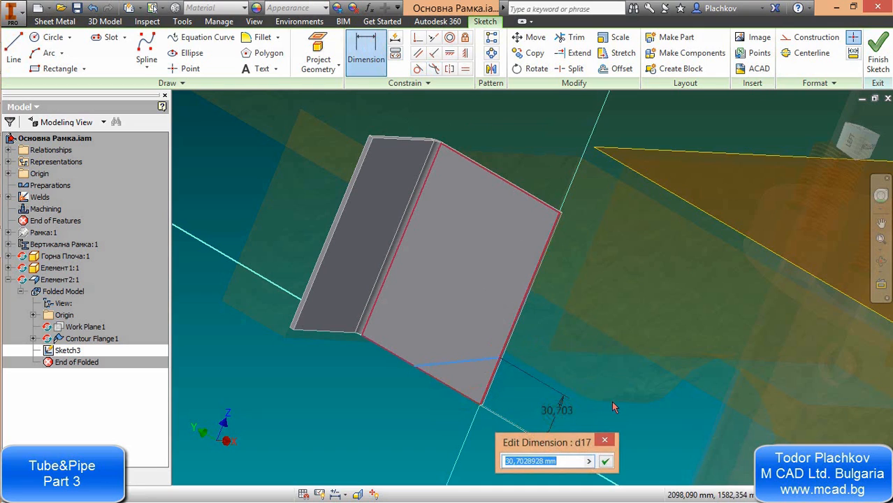
{"action": "type", "text": "40"}
{"action": "key", "text": "Return"}
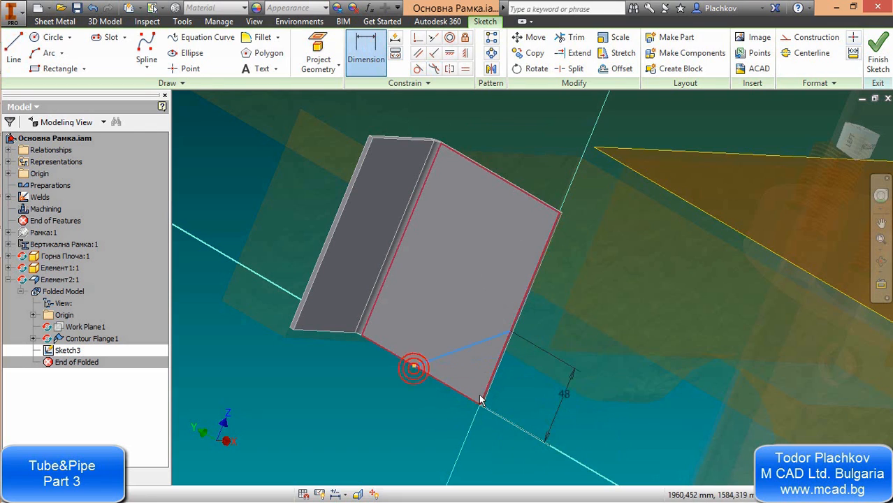
- Dimension the diagonal line's lower endpoint 62 mm from the leg's outer edge and finish the sketch
{"action": "left_click", "coordinate": [414, 367]}
{"action": "left_click", "coordinate": [486, 390]}
{"action": "left_click", "coordinate": [427, 437]}
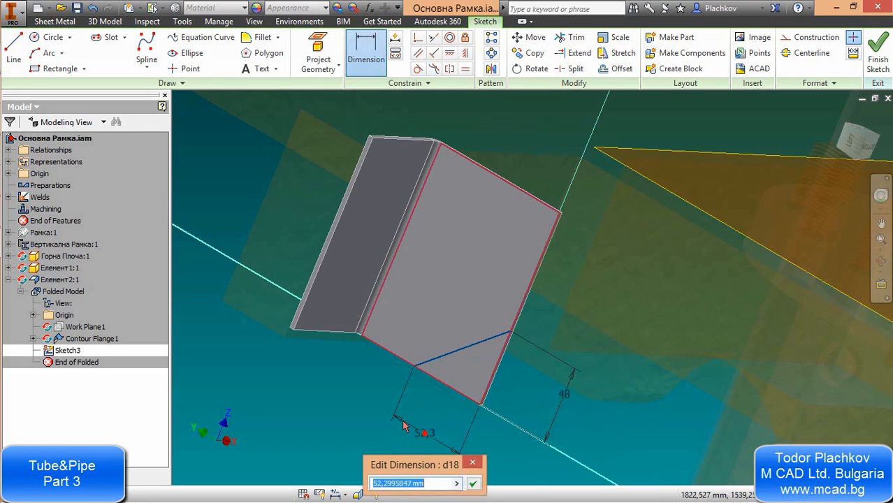
{"action": "type", "text": "62"}
{"action": "key", "text": "Return"}
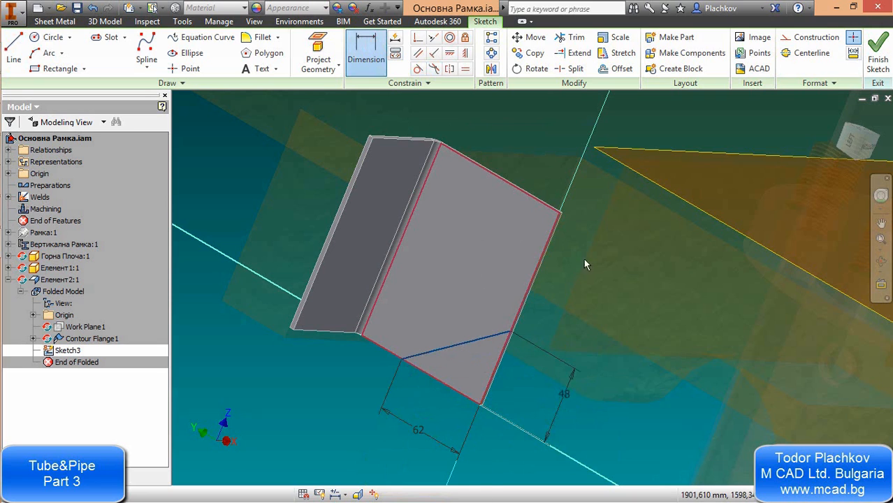
{"action": "left_click", "coordinate": [877, 55]}
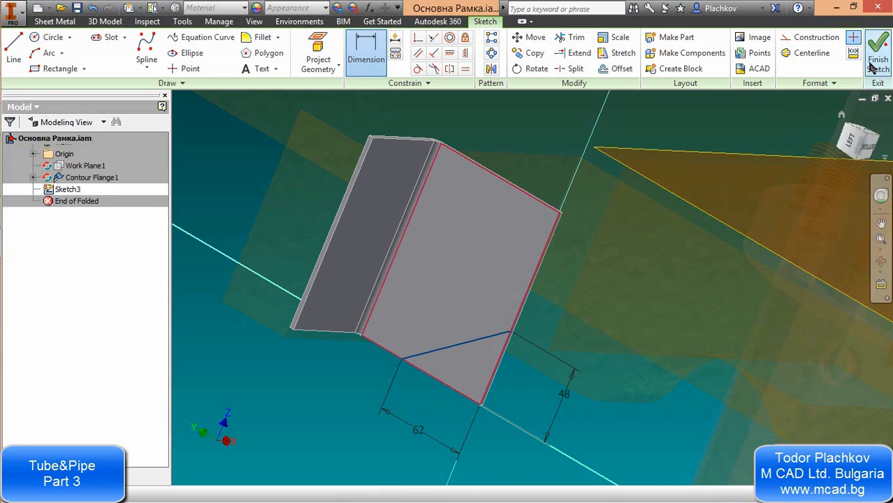
- Cut away the triangular corner below the diagonal line through the sheet thickness
{"action": "left_click", "coordinate": [258, 47]}
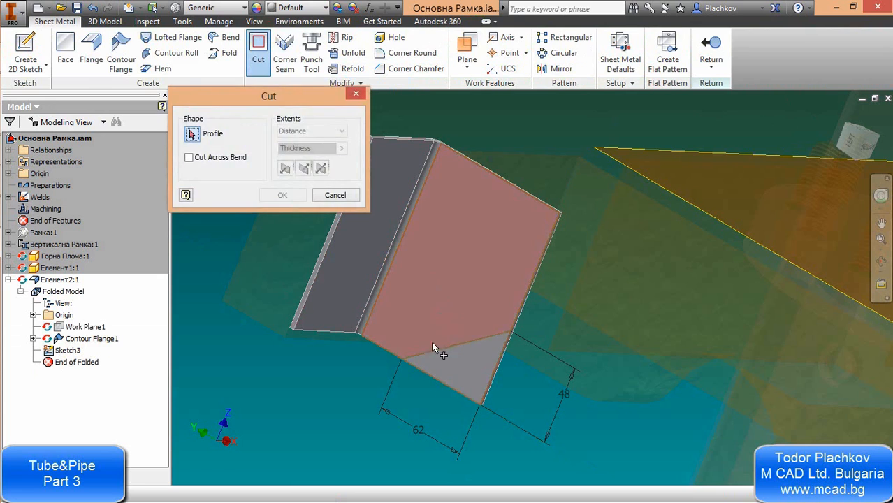
{"action": "left_click", "coordinate": [448, 365]}
{"action": "left_click", "coordinate": [283, 195]}
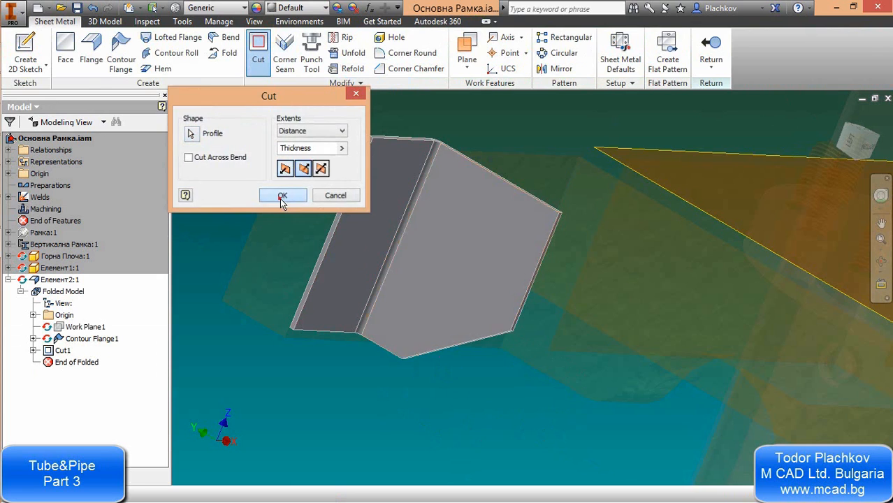
{"action": "middle_click_drag", "start_coordinate": [443, 244], "coordinate": [459, 279]}
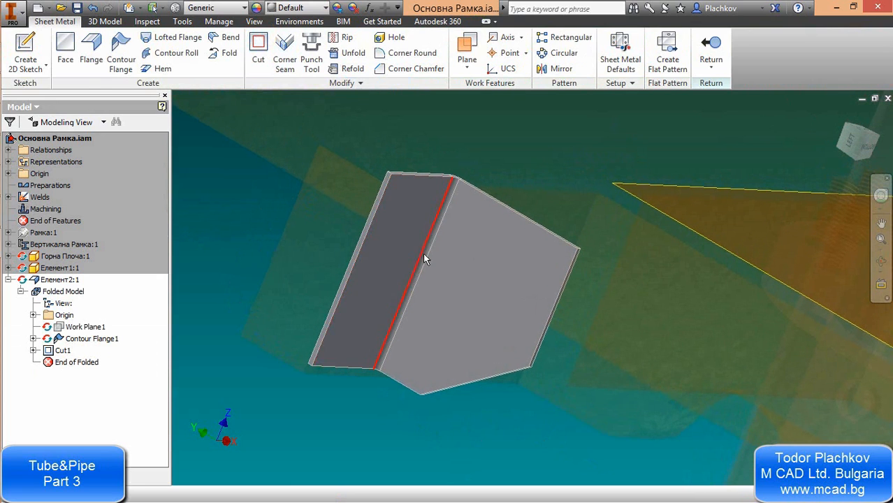
- Place a 15 mm through-all hole on the bracket's shorter leg, 25 mm from its lower edge
{"action": "key", "text": "F4"}
{"action": "left_click_drag", "start_coordinate": [473, 257], "coordinate": [468, 171]}
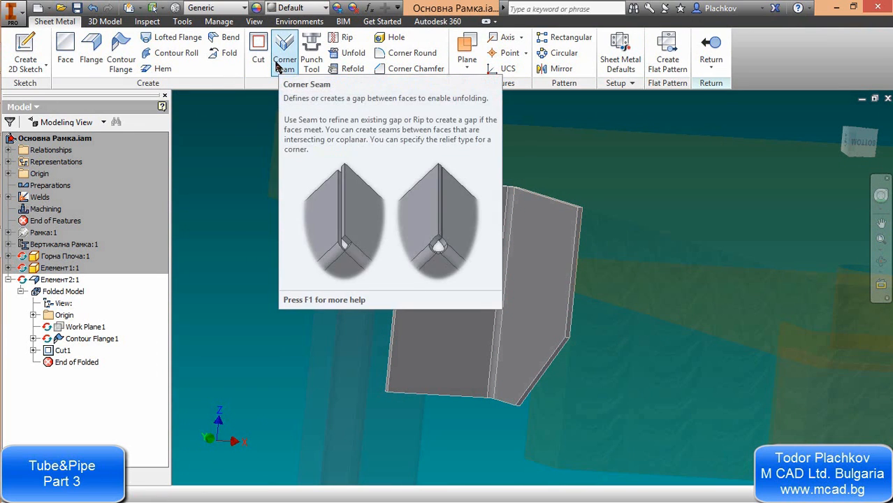
{"action": "left_click", "coordinate": [393, 37]}
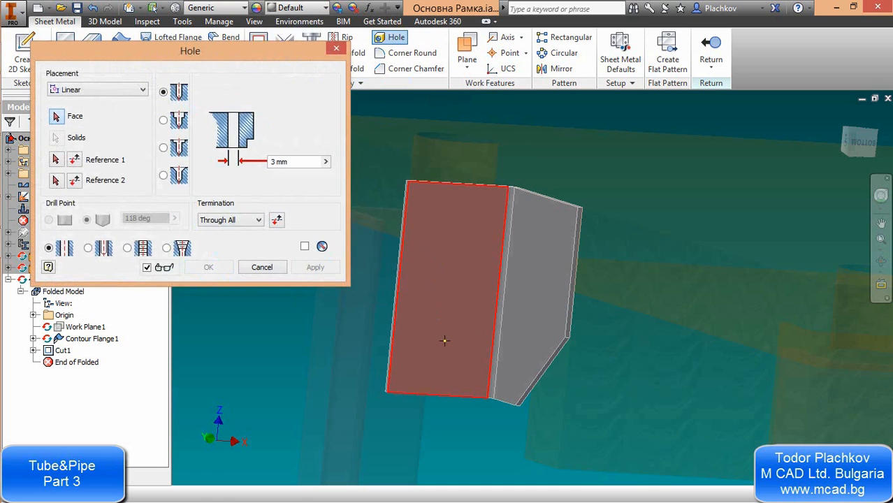
{"action": "left_click", "coordinate": [445, 340]}
{"action": "left_click", "coordinate": [426, 393]}
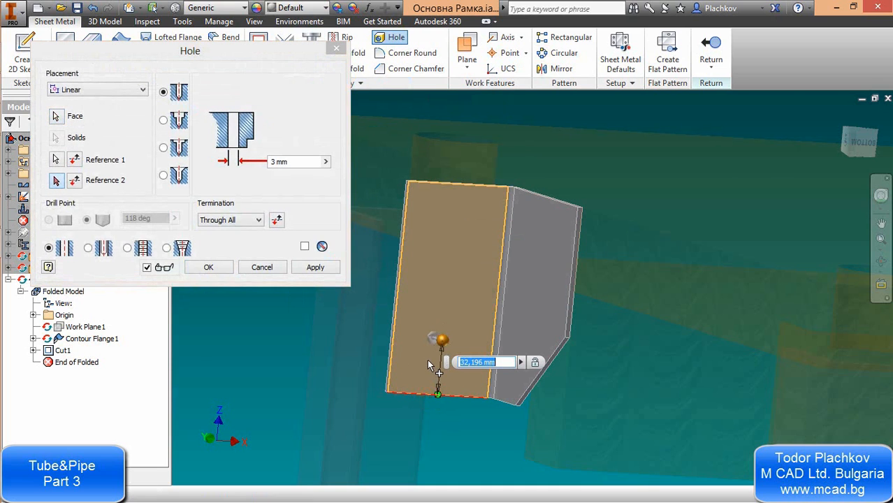
{"action": "type", "text": "25"}
{"action": "key", "text": "Tab"}
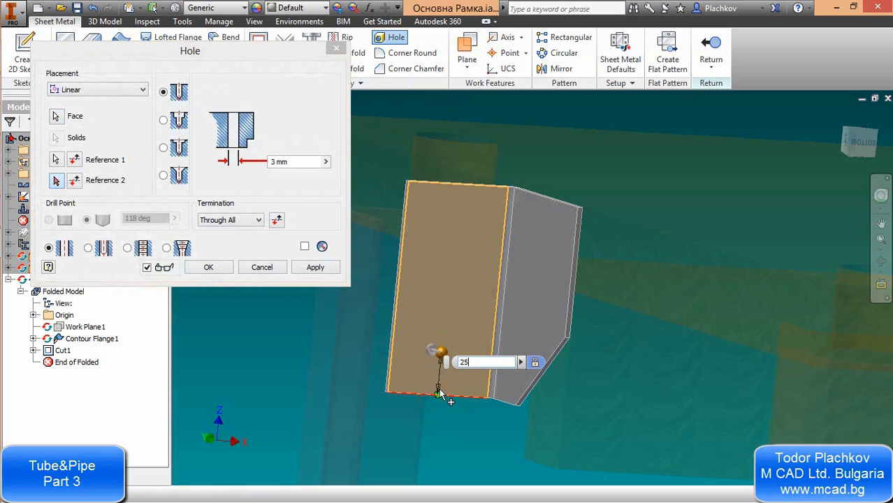
{"action": "left_click", "coordinate": [289, 166]}
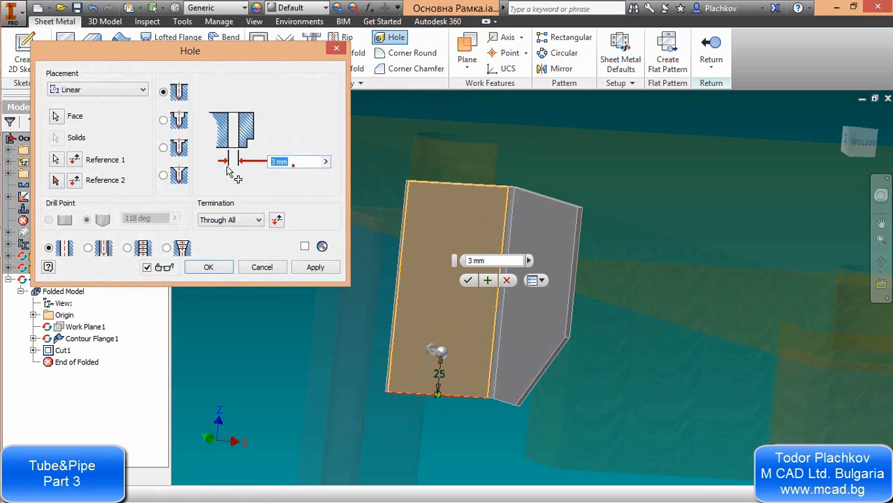
{"action": "type", "text": "15"}
{"action": "key", "text": "Return"}
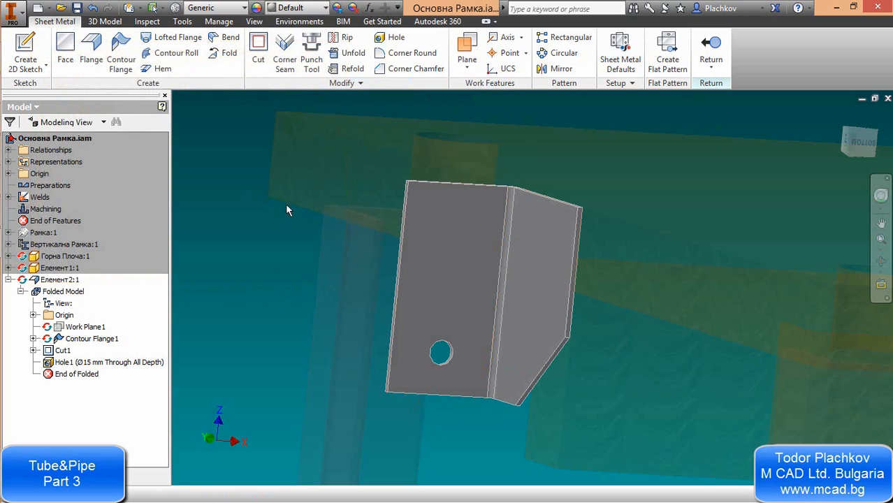
- Add a second 15 mm through-all hole on the shorter leg, 25 mm from its upper edge
{"action": "key", "text": "h"}
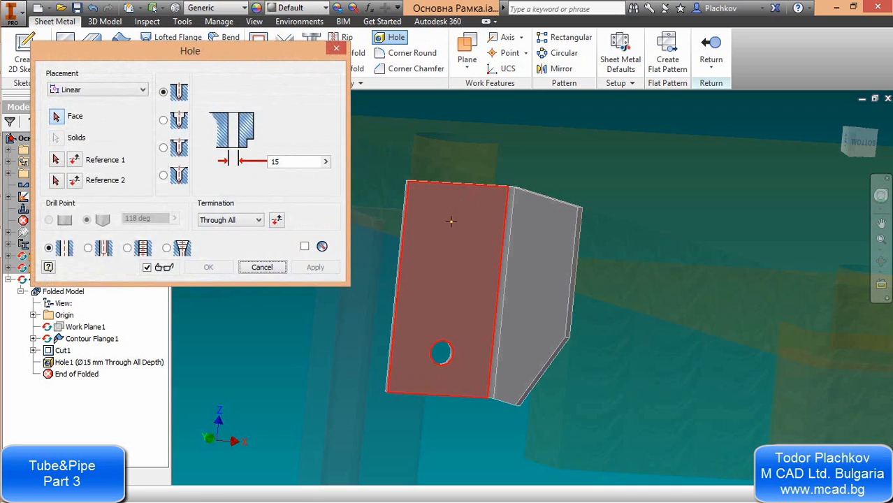
{"action": "left_click", "coordinate": [451, 221]}
{"action": "left_click", "coordinate": [458, 186]}
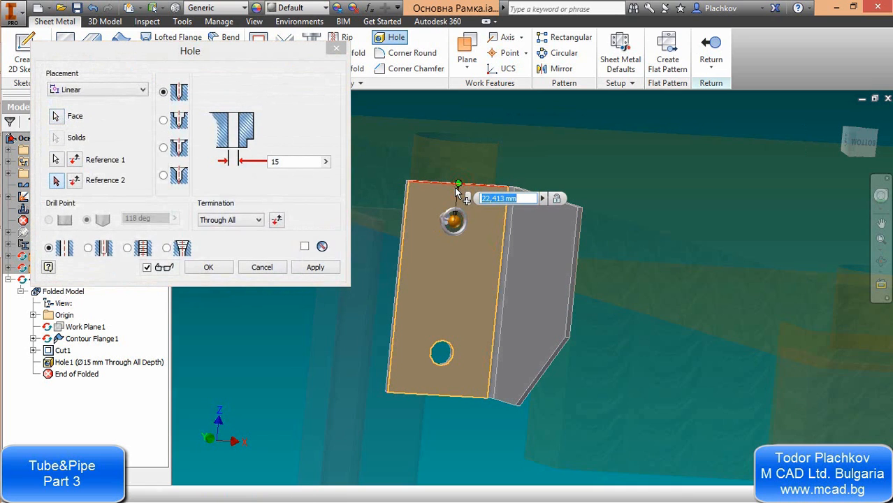
{"action": "type", "text": "25"}
{"action": "key", "text": "Return"}
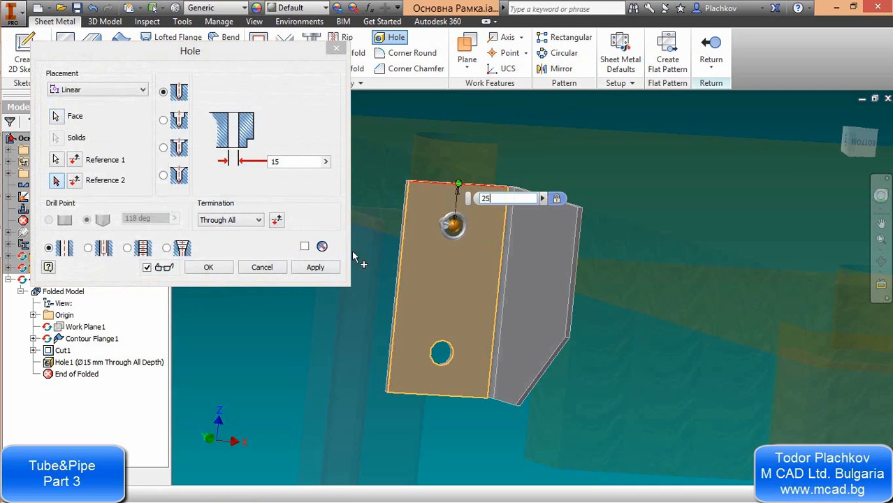
{"action": "left_click", "coordinate": [221, 268]}
{"action": "middle_click_drag", "start_coordinate": [495, 288], "coordinate": [435, 288]}
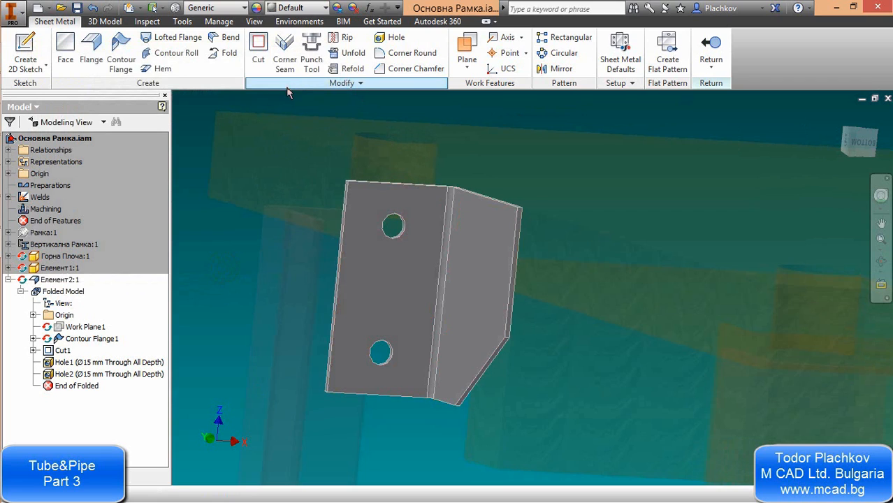
- Chamfer the two outer corners of the bracket's shorter leg with a 12 mm distance
{"action": "left_click", "coordinate": [383, 70]}
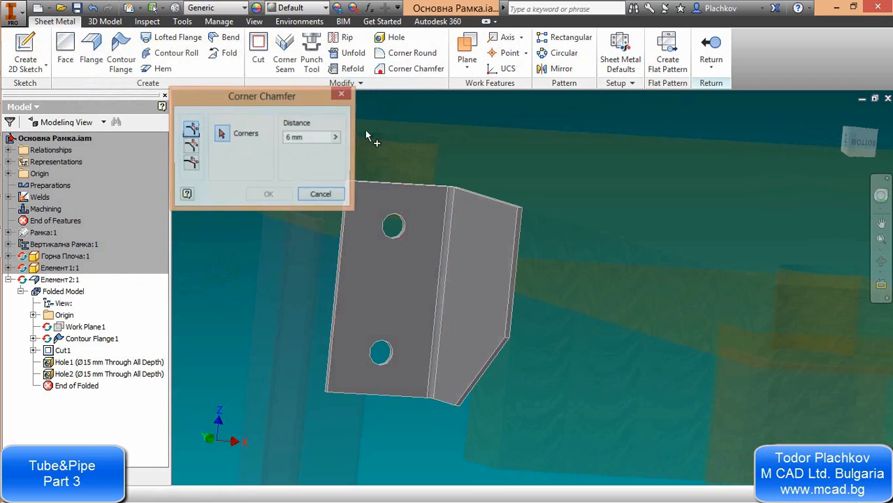
{"action": "left_click", "coordinate": [328, 393]}
{"action": "middle_click_drag", "start_coordinate": [379, 322], "coordinate": [413, 361]}
{"action": "scroll", "coordinate": [377, 225], "scroll_direction": "up", "scroll_amount": 5}
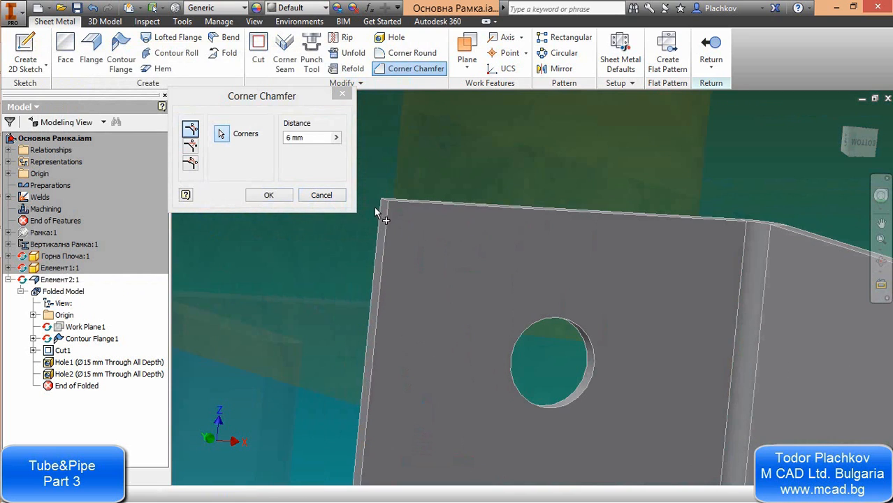
{"action": "left_click", "coordinate": [386, 204]}
{"action": "left_click", "coordinate": [307, 138]}
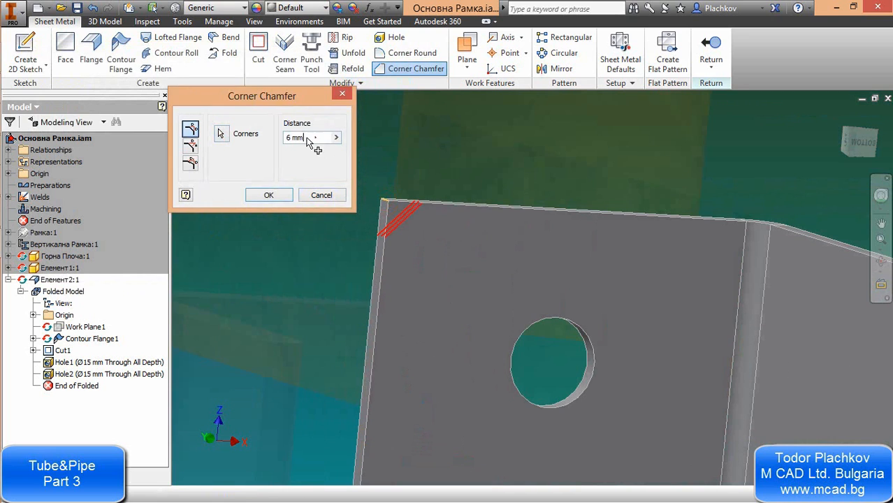
{"action": "key", "text": "BackSpace"}
{"action": "key", "text": "BackSpace"}
{"action": "key", "text": "BackSpace"}
{"action": "key", "text": "BackSpace"}
{"action": "type", "text": "12"}
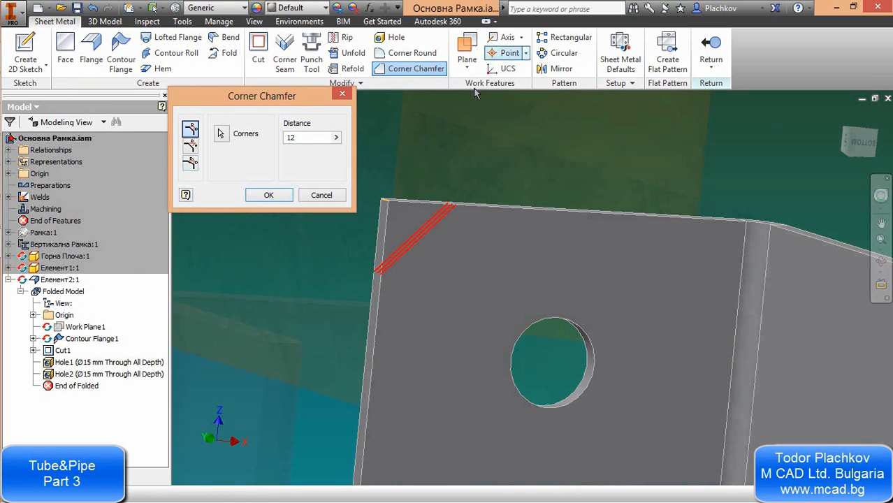
{"action": "left_click", "coordinate": [277, 190]}
{"action": "scroll", "coordinate": [652, 306], "scroll_direction": "down", "scroll_amount": 6}
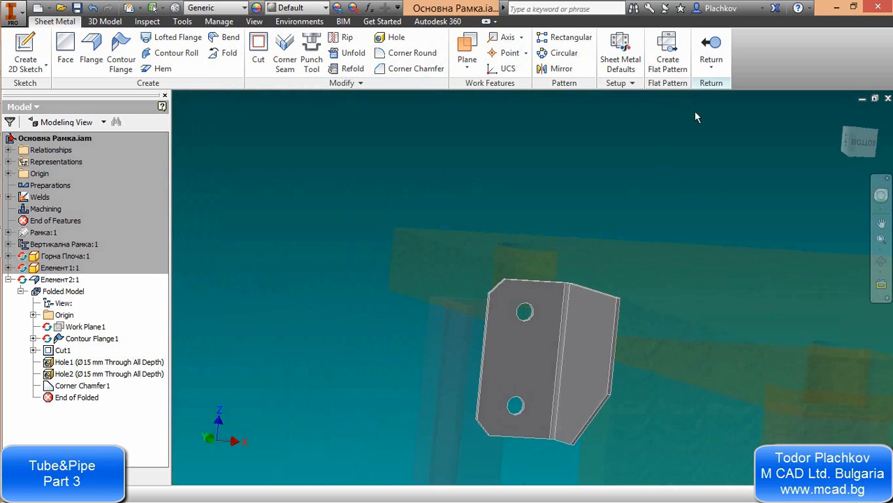
- Return to the frame assembly and inspect the finished bracket against the top plate
{"action": "left_click", "coordinate": [706, 50]}
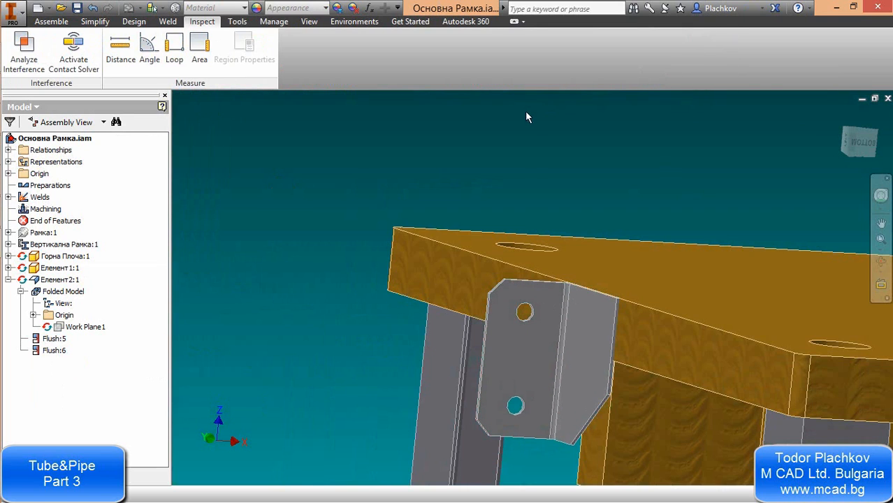
{"action": "scroll", "coordinate": [533, 138], "scroll_direction": "down", "scroll_amount": 3}
{"action": "scroll", "coordinate": [532, 138], "scroll_direction": "up", "scroll_amount": 4}
{"action": "key", "text": "F4"}
{"action": "left_click_drag", "start_coordinate": [575, 295], "coordinate": [593, 300]}
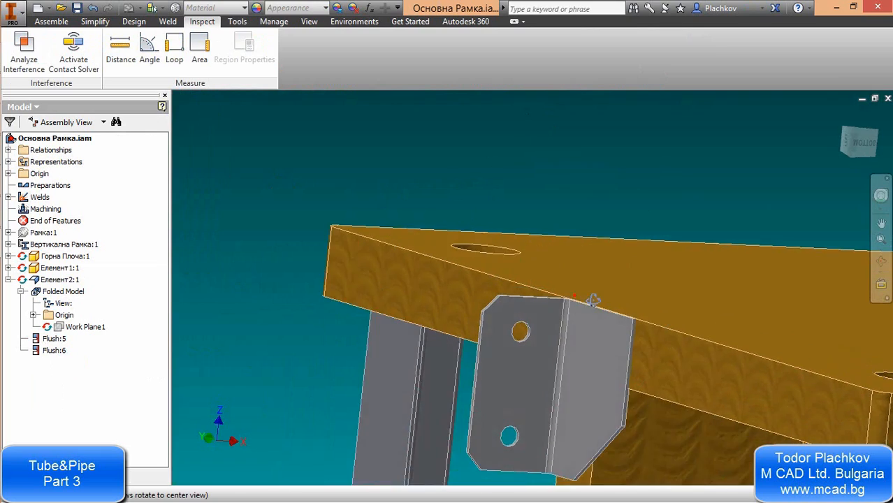
{"action": "middle_click_drag", "start_coordinate": [593, 300], "coordinate": [636, 302], "text": "shift"}
{"action": "scroll", "coordinate": [631, 297], "scroll_direction": "down", "scroll_amount": 4}
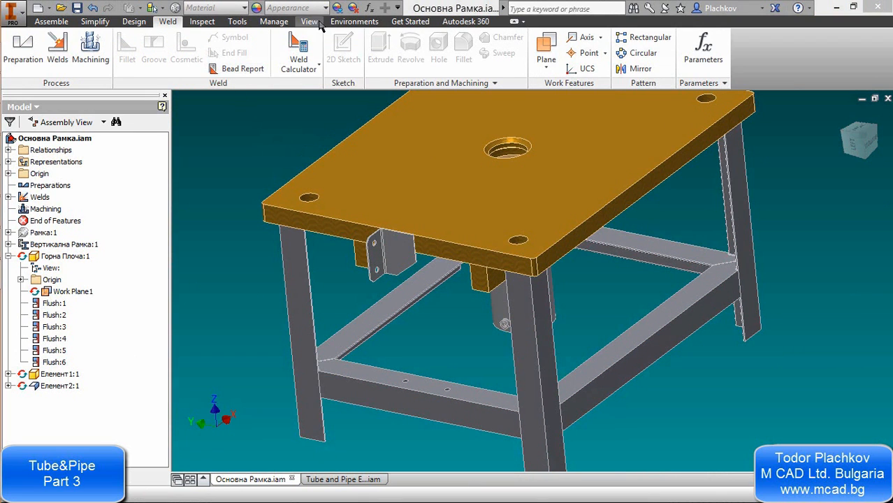
- Create a tube and pipe run with runs file "Основна Рамка Тръбна Система" and run file "Еластични тръбопроводи"
{"action": "left_click", "coordinate": [381, 22]}
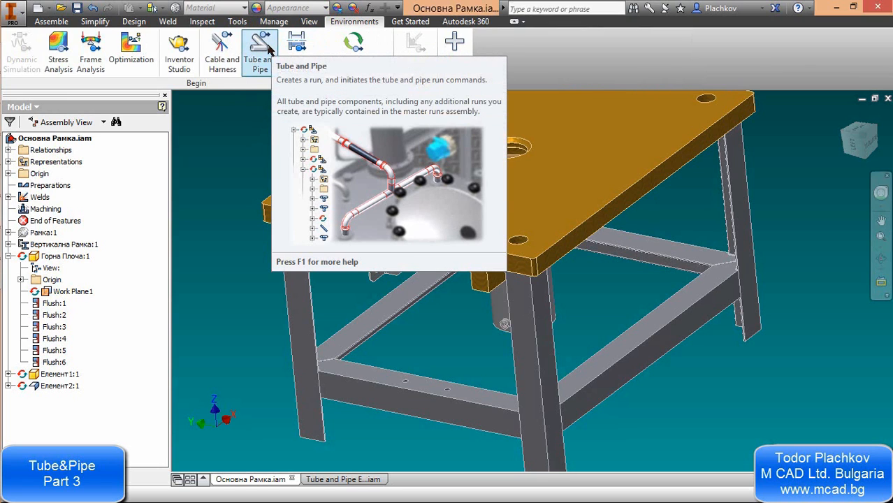
{"action": "left_click", "coordinate": [266, 47]}
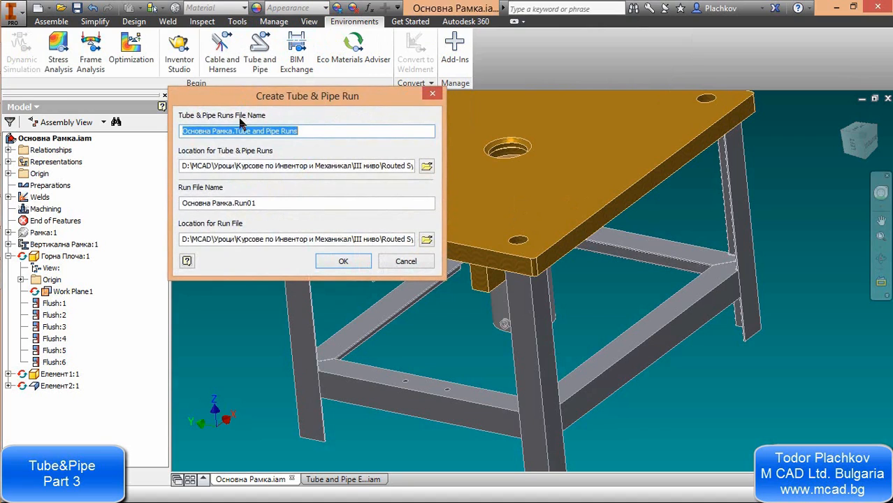
{"action": "left_click_drag", "start_coordinate": [233, 131], "coordinate": [310, 142]}
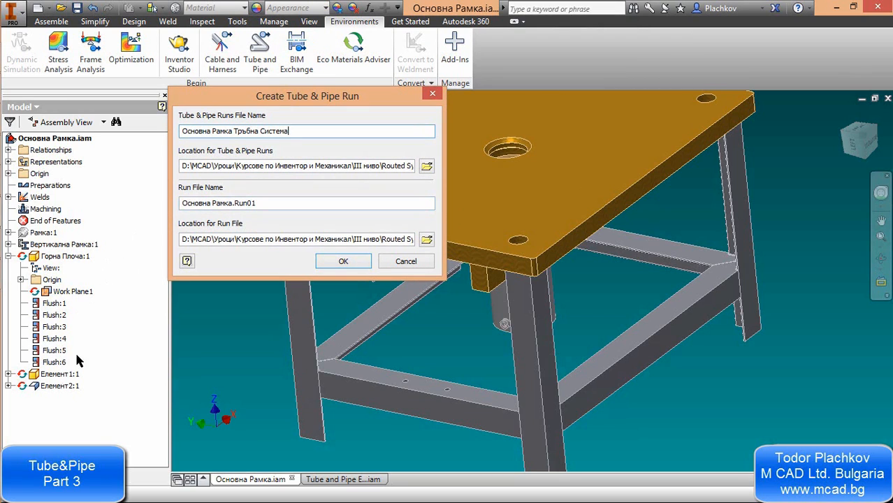
{"action": "left_click_drag", "start_coordinate": [181, 204], "coordinate": [299, 213]}
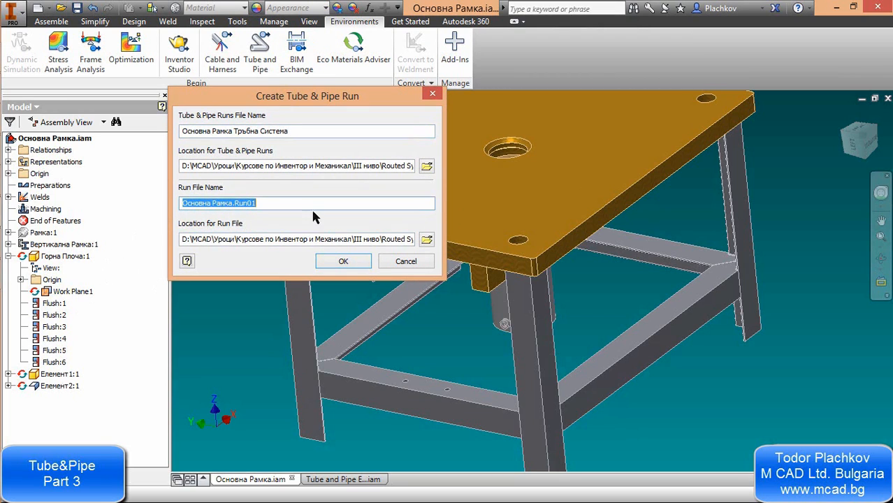
{"action": "type", "text": "Еластични тръбопроводи"}
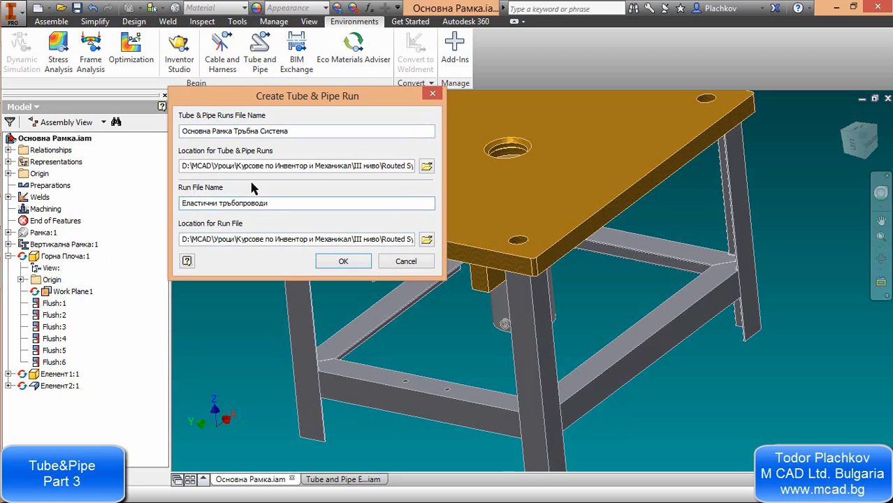
{"action": "left_click", "coordinate": [344, 261]}
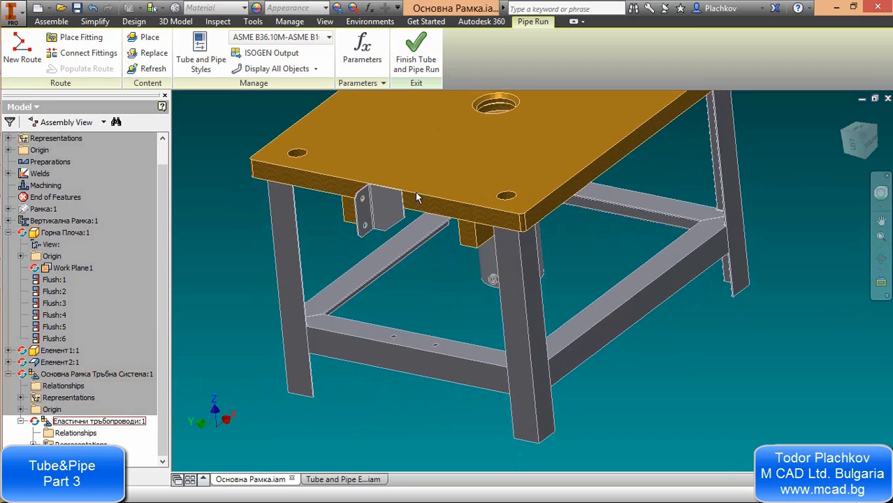
- Start placing a Content Center part for the cylinder's port and browse the Tube & Pipe fittings to the Parker male elbows
{"action": "scroll", "coordinate": [439, 259], "scroll_direction": "down", "scroll_amount": 3}
{"action": "middle_click_drag", "start_coordinate": [427, 272], "coordinate": [406, 266]}
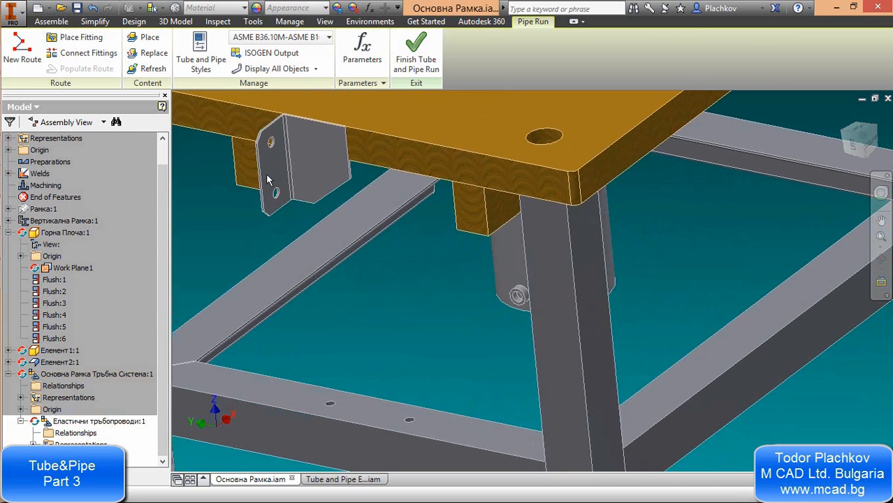
{"action": "scroll", "coordinate": [523, 311], "scroll_direction": "down", "scroll_amount": 4}
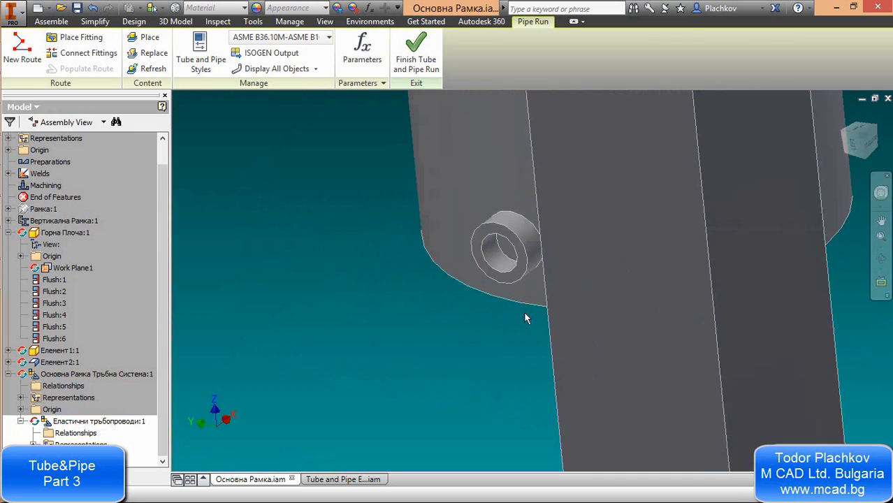
{"action": "mouse_move", "coordinate": [529, 304]}
{"action": "middle_mouse_down", "text": "shift"}
{"action": "mouse_move", "coordinate": [525, 313]}
{"action": "mouse_move", "coordinate": [544, 315]}
{"action": "mouse_move", "coordinate": [532, 314]}
{"action": "middle_mouse_up", "text": "shift"}
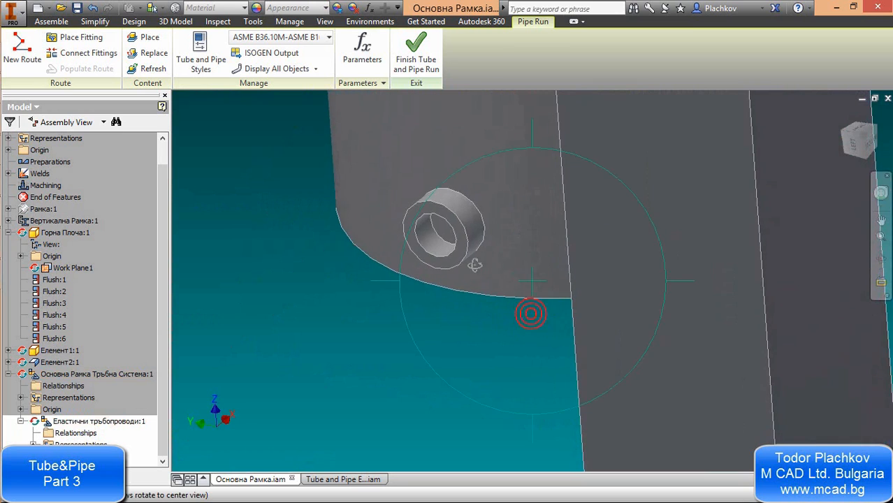
{"action": "middle_click_drag", "start_coordinate": [464, 250], "coordinate": [497, 304]}
{"action": "scroll", "coordinate": [501, 279], "scroll_direction": "up", "scroll_amount": 3}
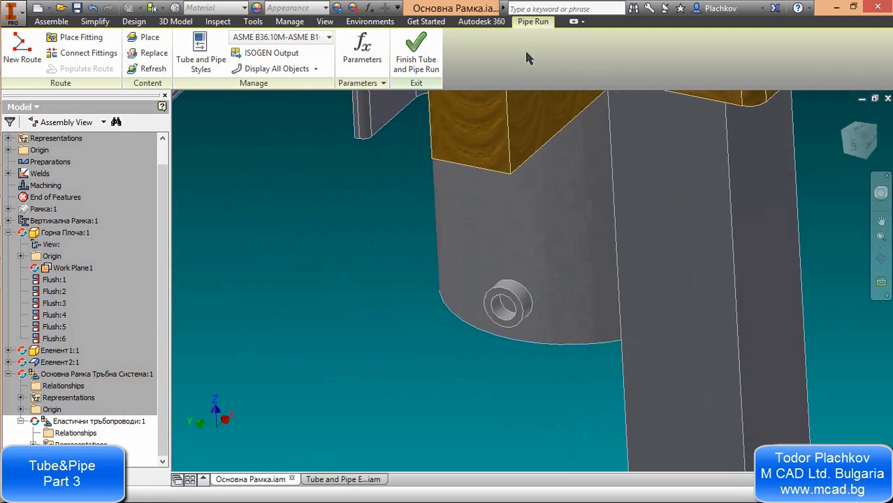
{"action": "left_click", "coordinate": [145, 37]}
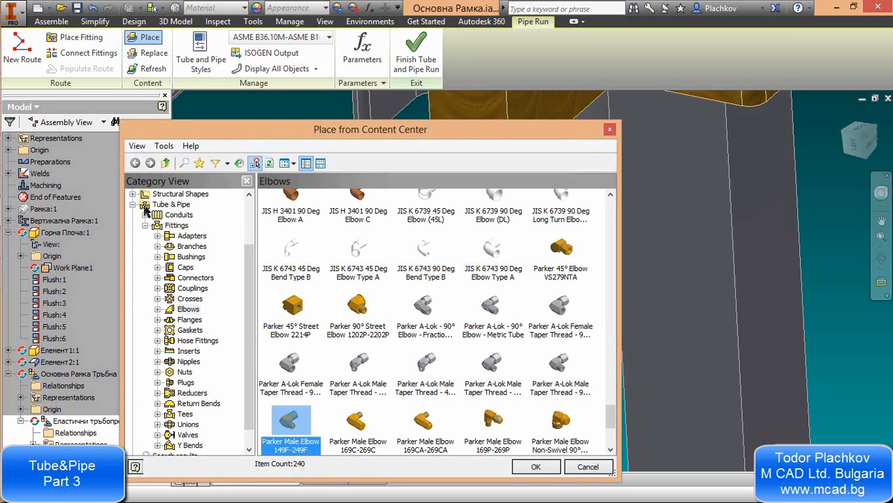
{"action": "left_click", "coordinate": [146, 226]}
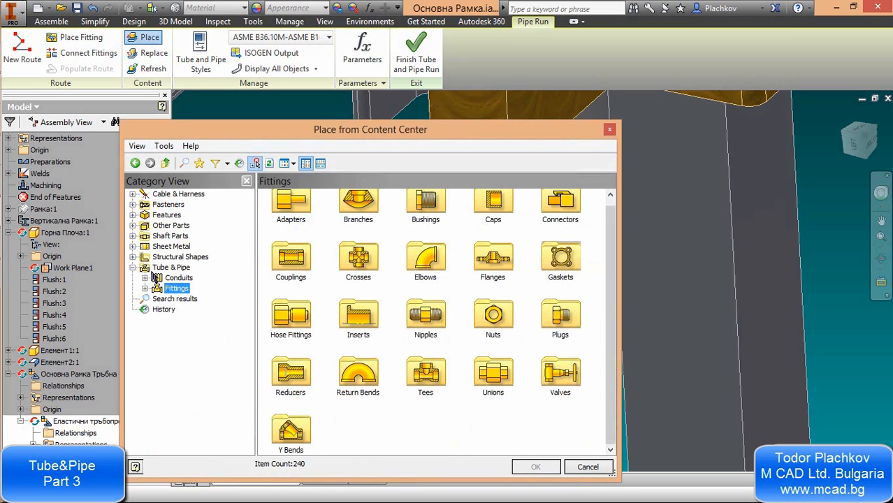
{"action": "left_click", "coordinate": [134, 268]}
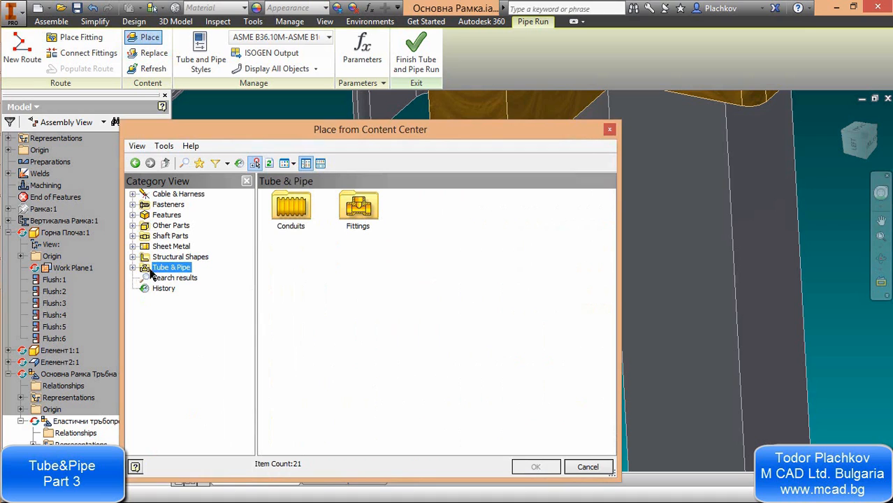
{"action": "left_click", "coordinate": [133, 268]}
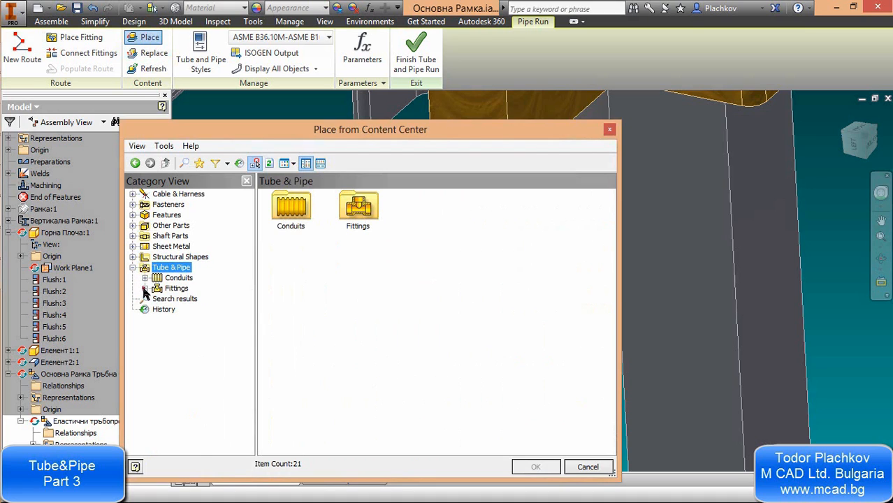
{"action": "left_click", "coordinate": [145, 289]}
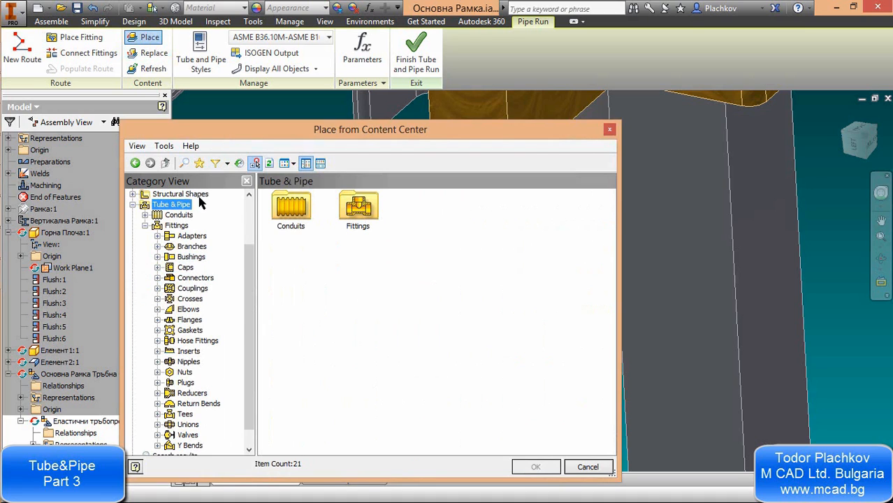
{"action": "left_click", "coordinate": [158, 310]}
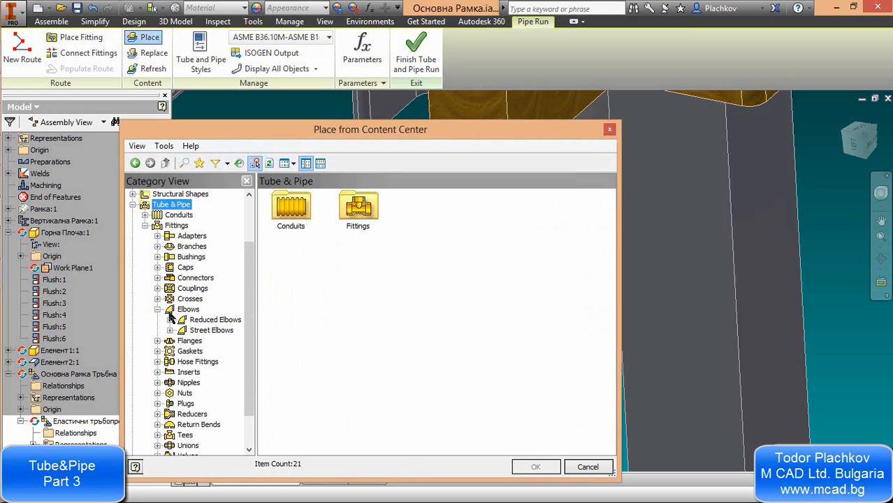
{"action": "left_click", "coordinate": [188, 309]}
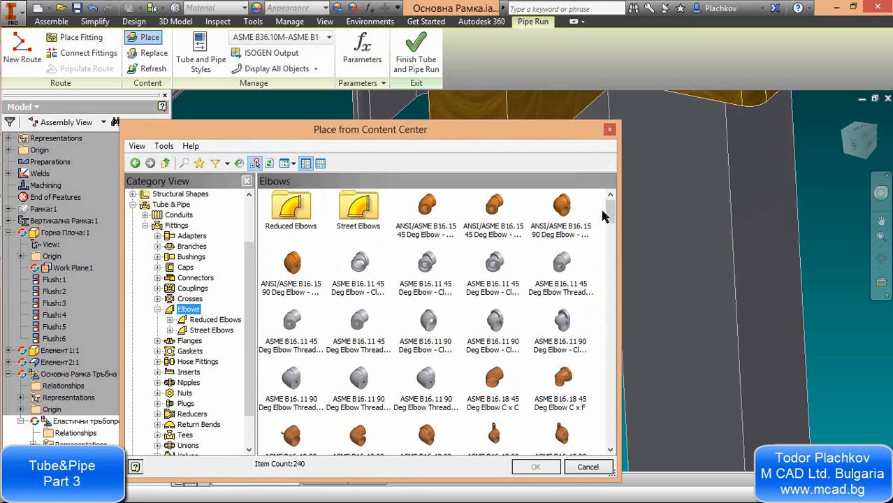
{"action": "left_click_drag", "start_coordinate": [609, 209], "coordinate": [609, 408]}
{"action": "scroll", "coordinate": [472, 323], "scroll_direction": "down", "scroll_amount": 3}
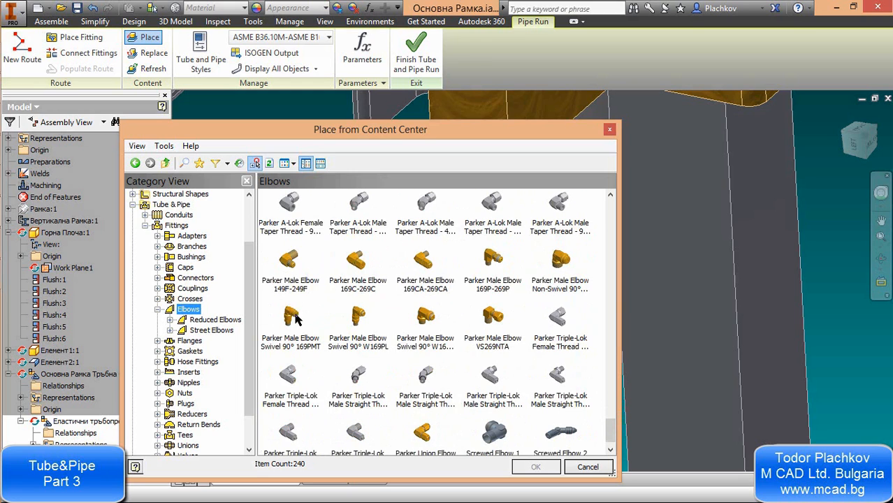
- Place one Parker Male Elbow 149F-249F with ND1 3/8 and ND2 3/8, as standard, in free space beside the cylinder's port
{"action": "left_click", "coordinate": [292, 271]}
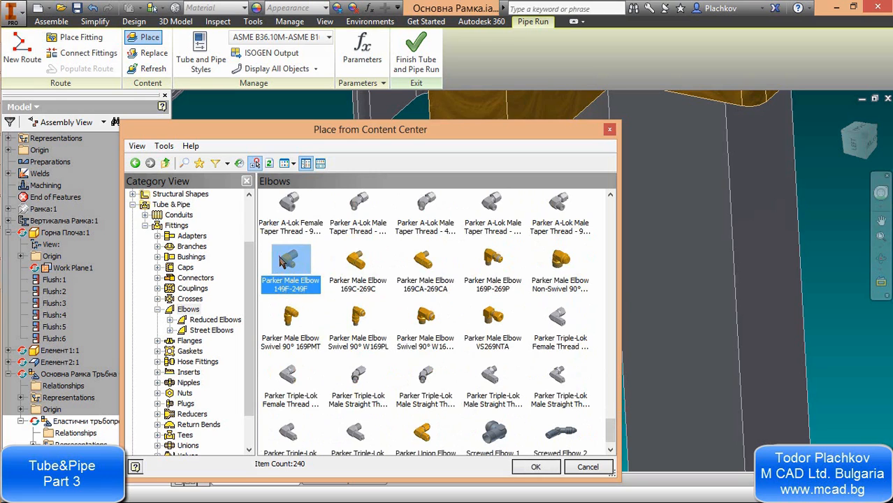
{"action": "double_click", "coordinate": [279, 258]}
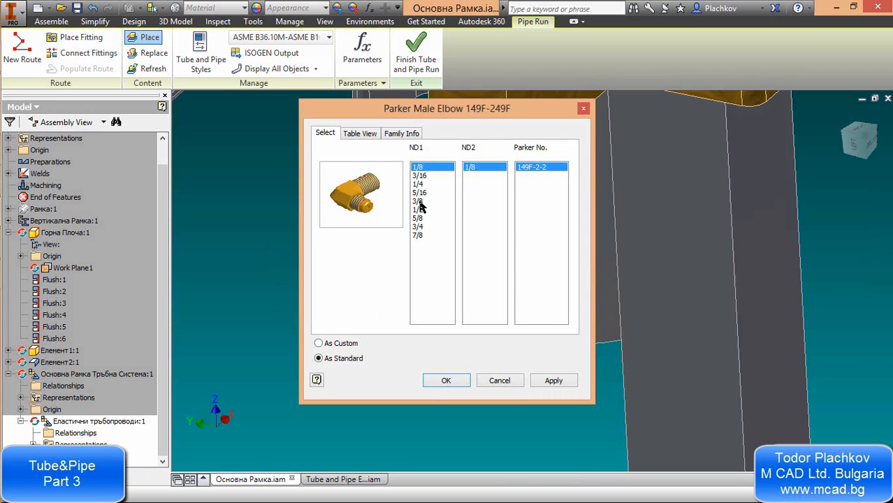
{"action": "left_click", "coordinate": [418, 201]}
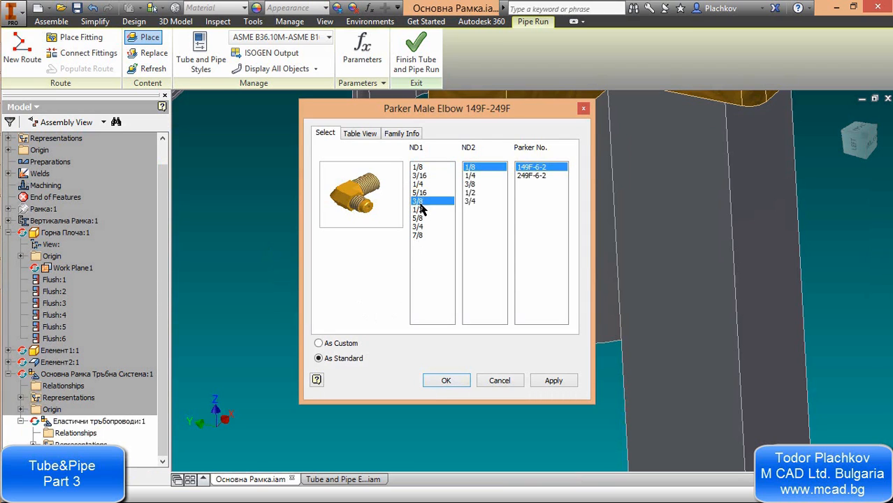
{"action": "left_click", "coordinate": [469, 185]}
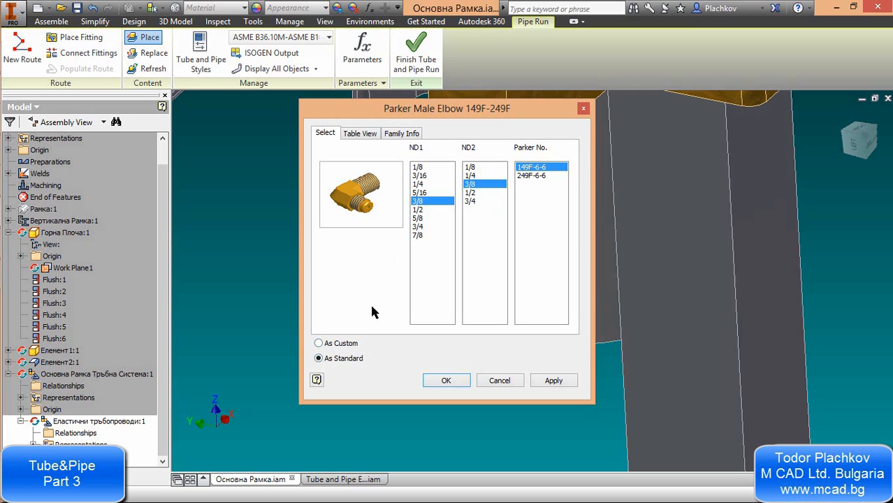
{"action": "left_click", "coordinate": [445, 380]}
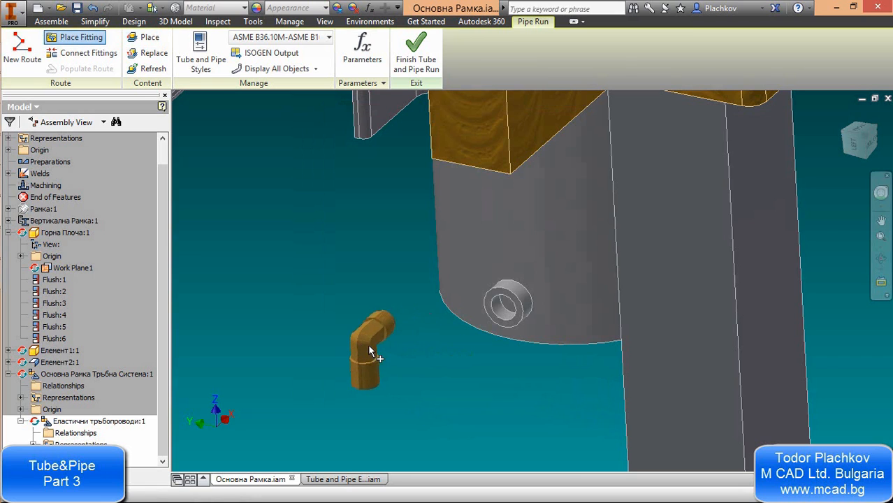
{"action": "left_click", "coordinate": [369, 350]}
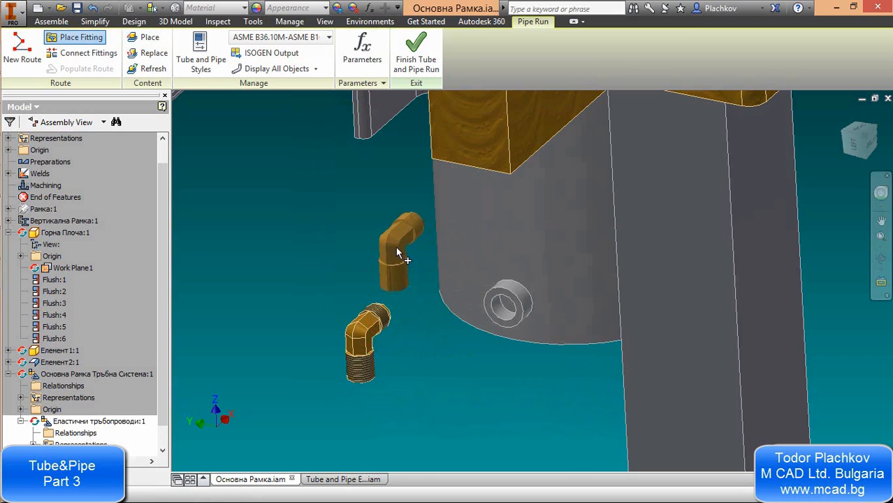
{"action": "key", "text": "Escape"}
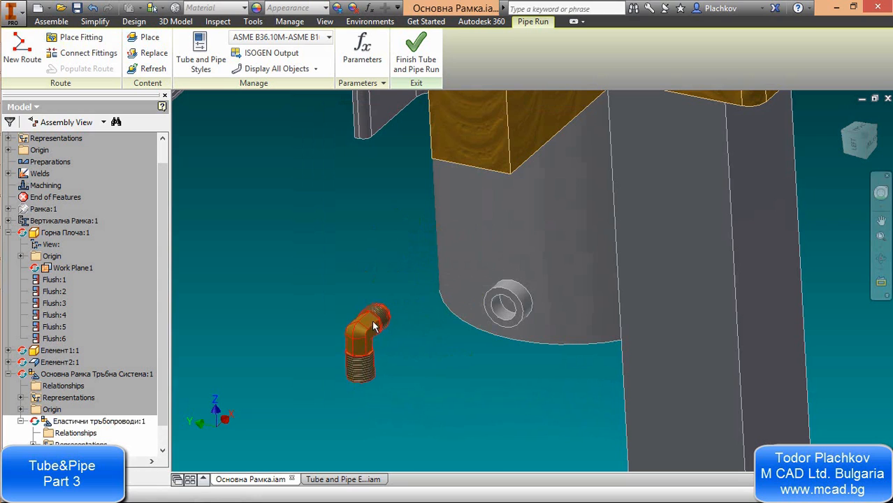
{"action": "left_click", "coordinate": [369, 341]}
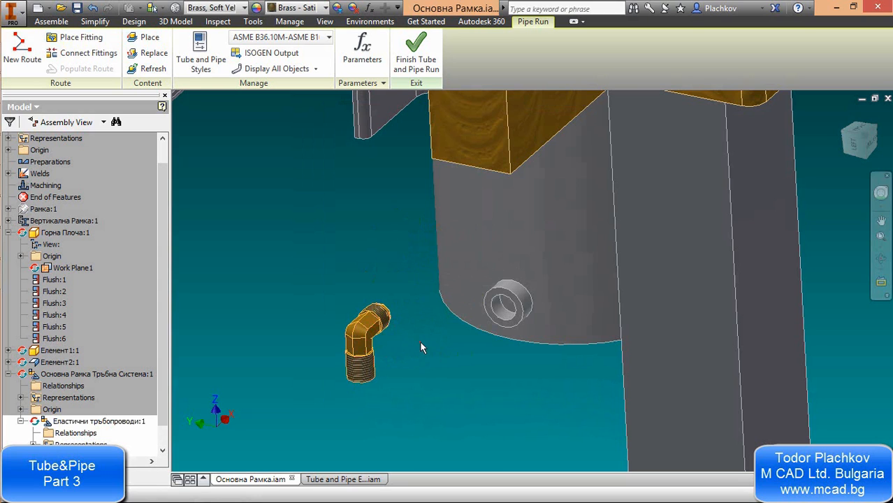
{"action": "left_click", "coordinate": [421, 348]}
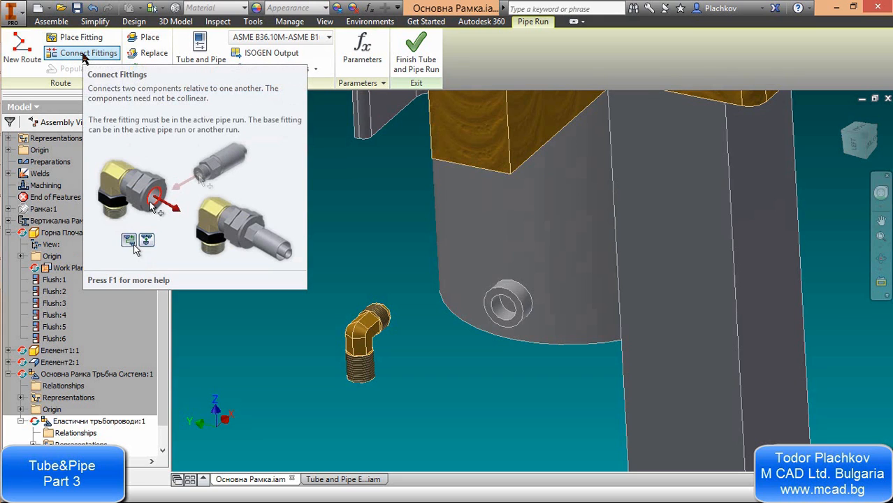
- Connect the elbow's shorter threaded end to the port near the cylinder's lower edge with Connect Fittings
{"action": "left_click", "coordinate": [83, 59]}
{"action": "scroll", "coordinate": [350, 321], "scroll_direction": "up", "scroll_amount": 3}
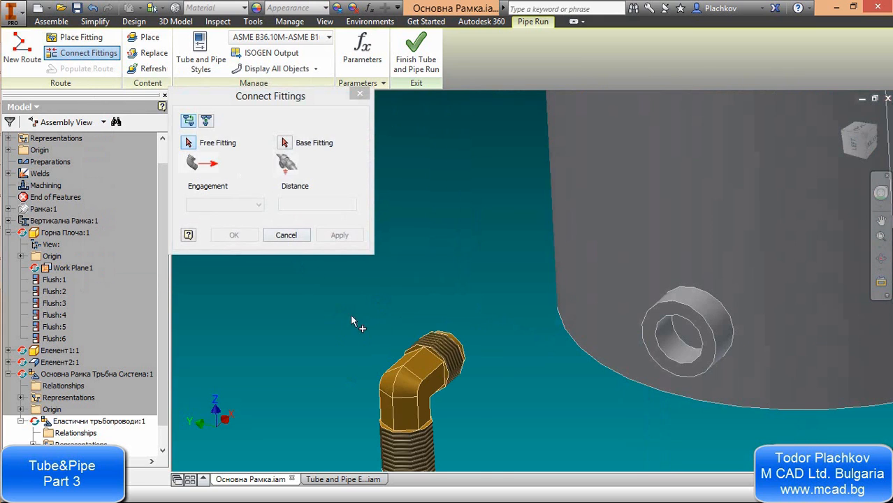
{"action": "left_click", "coordinate": [447, 349]}
{"action": "left_click", "coordinate": [677, 356]}
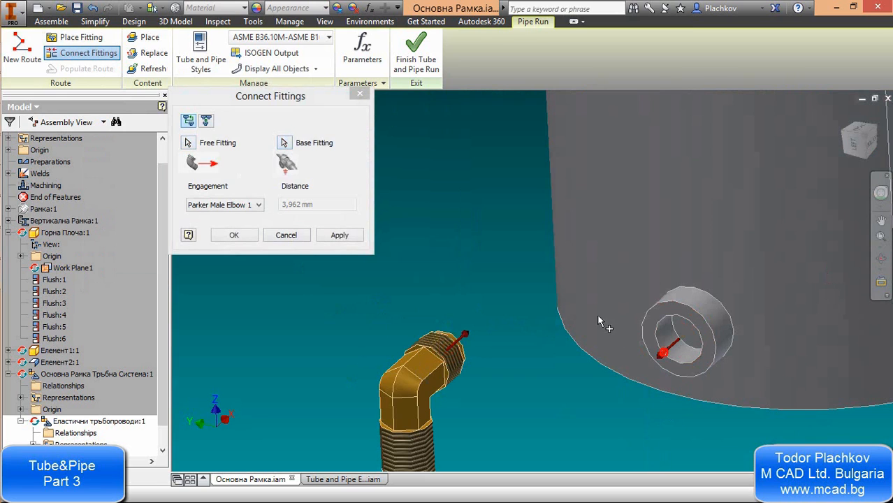
{"action": "left_click", "coordinate": [339, 236]}
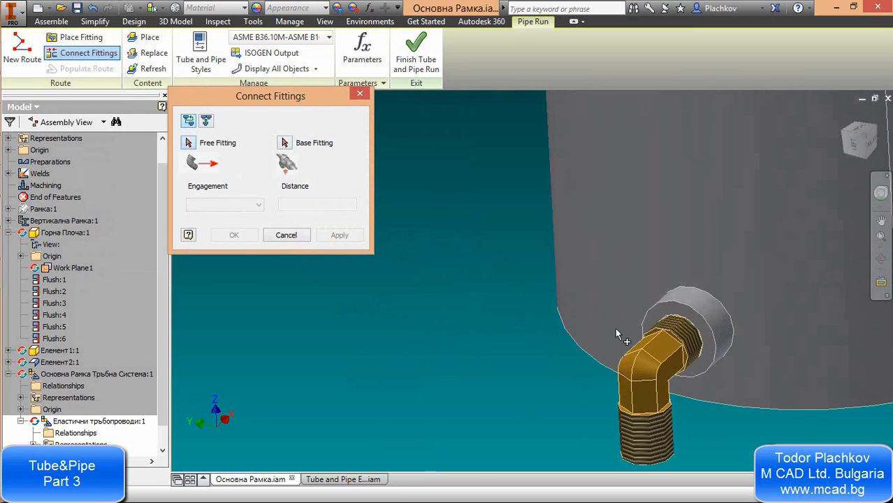
{"action": "scroll", "coordinate": [484, 305], "scroll_direction": "down", "scroll_amount": 3}
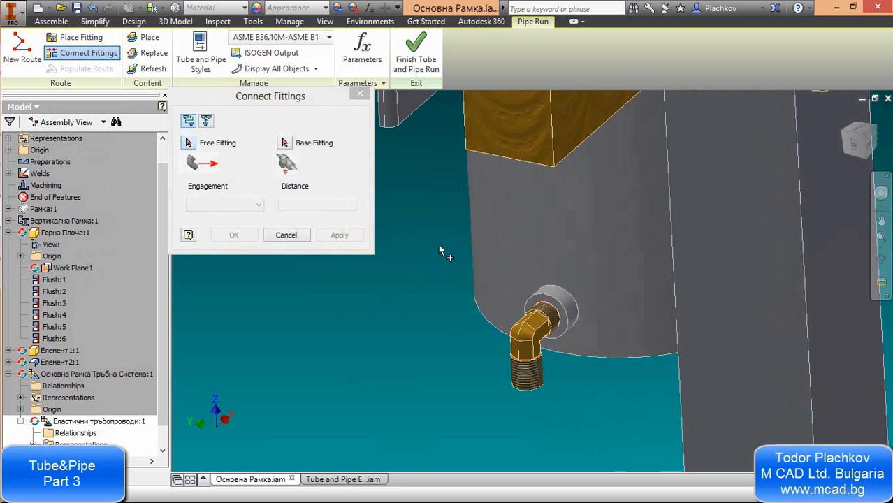
{"action": "left_click", "coordinate": [286, 235]}
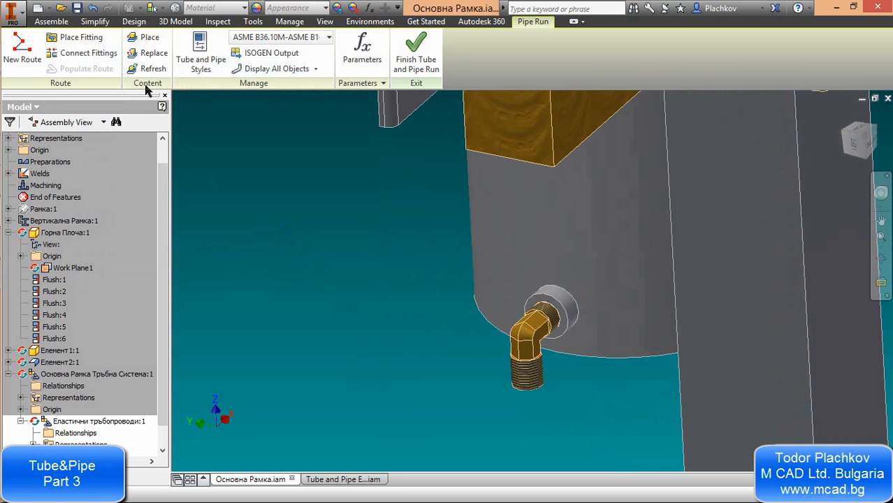
- Edit the connected elbow's fitting orientation, rotating it about the port axis so its free threaded end points upward
{"action": "right_click", "coordinate": [521, 356]}
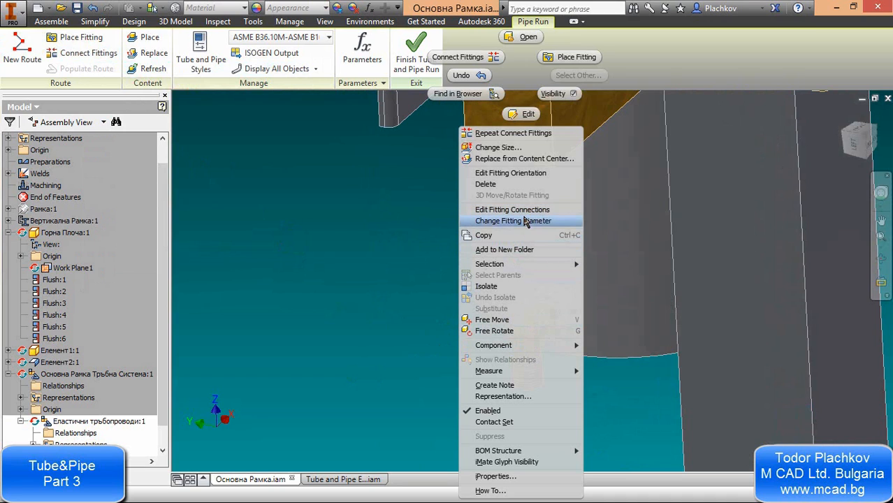
{"action": "left_click", "coordinate": [514, 175]}
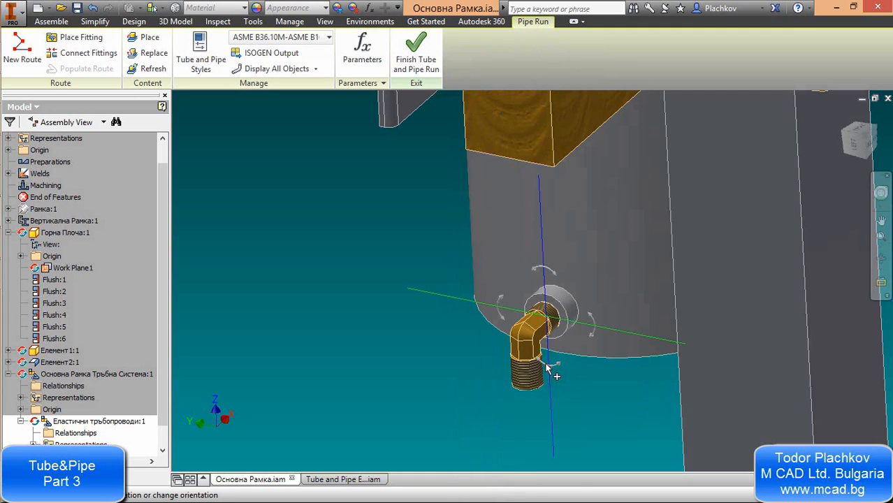
{"action": "left_click_drag", "start_coordinate": [550, 367], "coordinate": [549, 271]}
{"action": "middle_click_drag", "start_coordinate": [517, 382], "coordinate": [467, 353]}
{"action": "right_click", "coordinate": [343, 324]}
{"action": "left_click", "coordinate": [379, 334]}
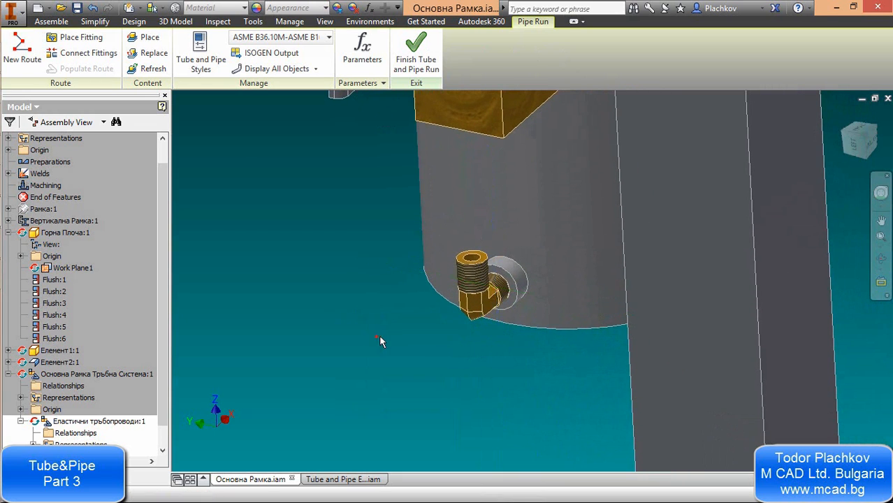
- Make the flexible hose style Hydraulic Hose - Female Thread - Swivel active in the Tube and Pipe Styles
{"action": "scroll", "coordinate": [395, 328], "scroll_direction": "down", "scroll_amount": 4}
{"action": "mouse_move", "coordinate": [417, 339]}
{"action": "middle_mouse_down"}
{"action": "mouse_move", "coordinate": [494, 367]}
{"action": "mouse_move", "coordinate": [526, 389]}
{"action": "middle_mouse_up"}
{"action": "scroll", "coordinate": [541, 389], "scroll_direction": "down", "scroll_amount": 3}
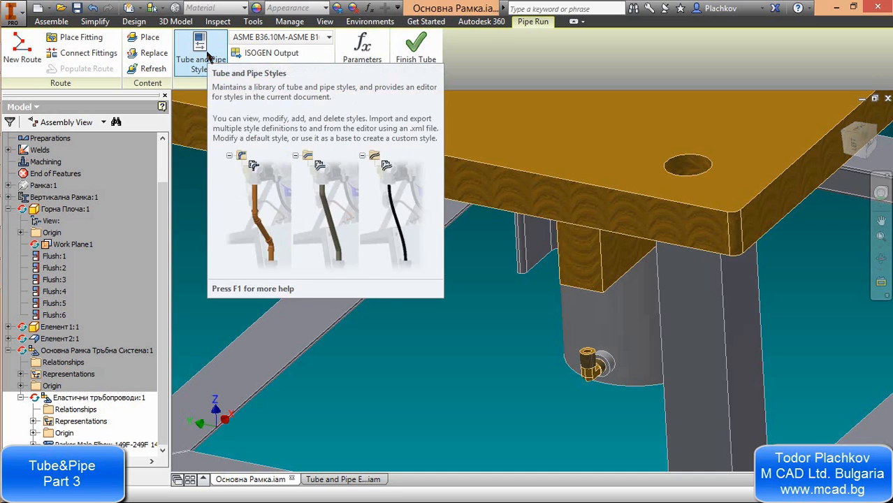
{"action": "left_click", "coordinate": [207, 56]}
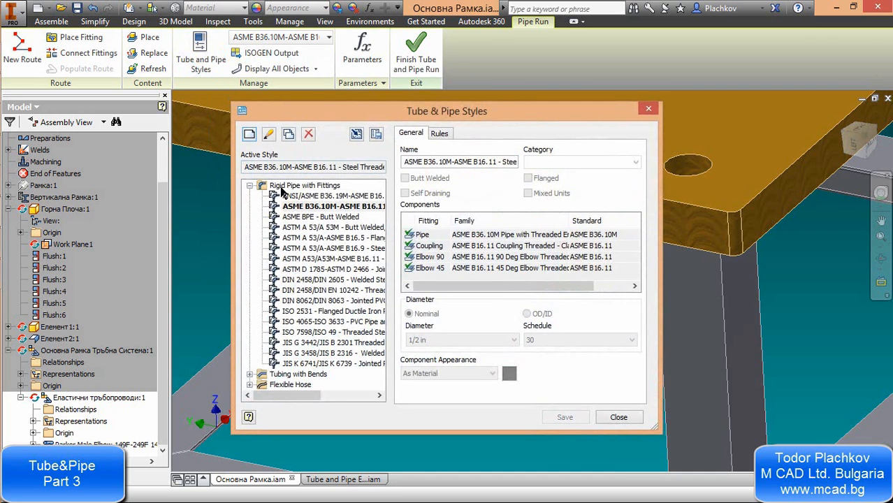
{"action": "left_click", "coordinate": [249, 186]}
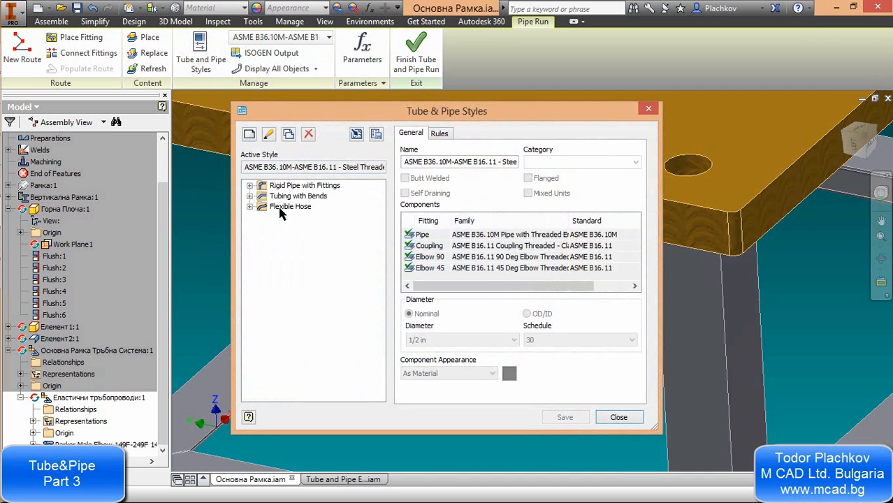
{"action": "left_click", "coordinate": [250, 207]}
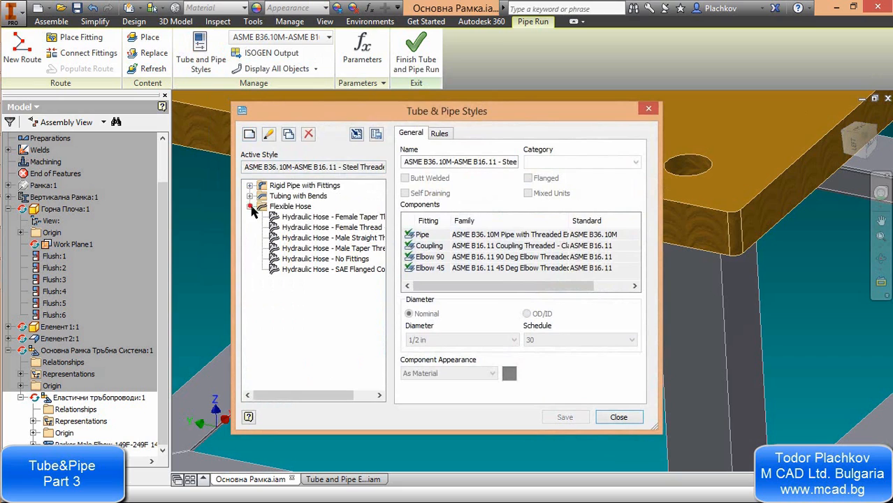
{"action": "left_click", "coordinate": [305, 230]}
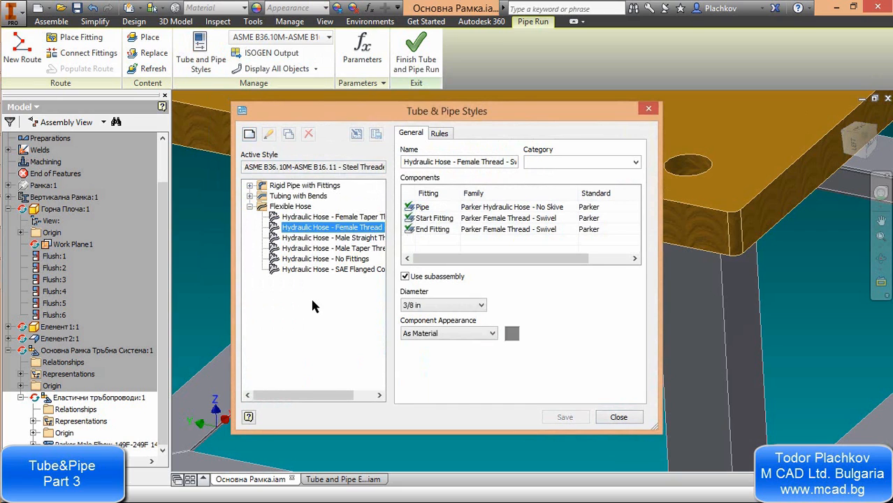
{"action": "right_click", "coordinate": [331, 228]}
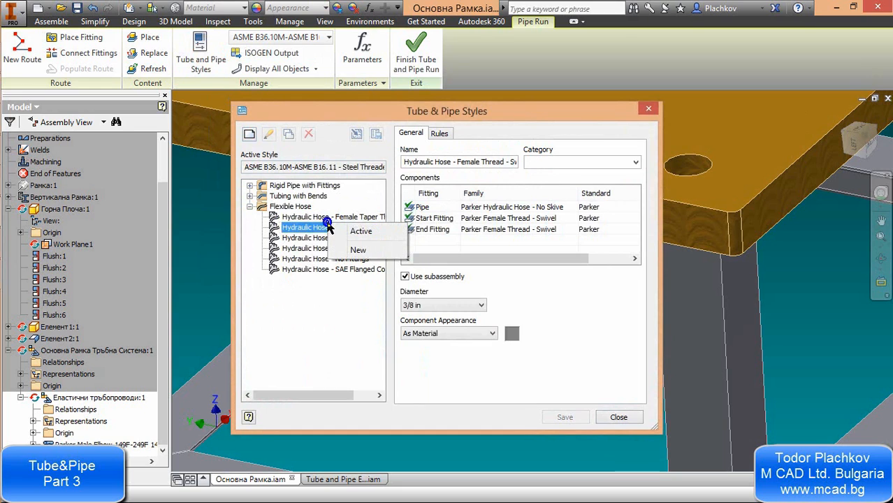
{"action": "left_click", "coordinate": [358, 231]}
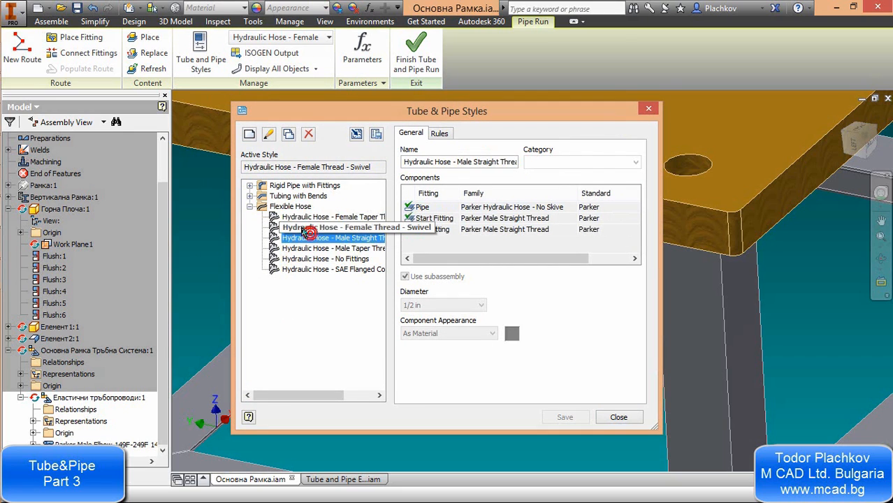
- Make the Hydraulic Hose - Female Taper Thread style active
{"action": "left_click", "coordinate": [302, 229]}
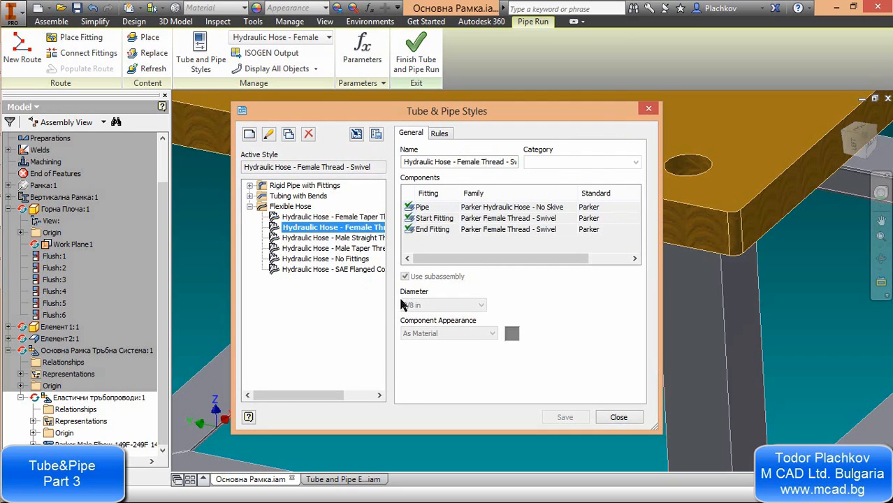
{"action": "right_click", "coordinate": [301, 217]}
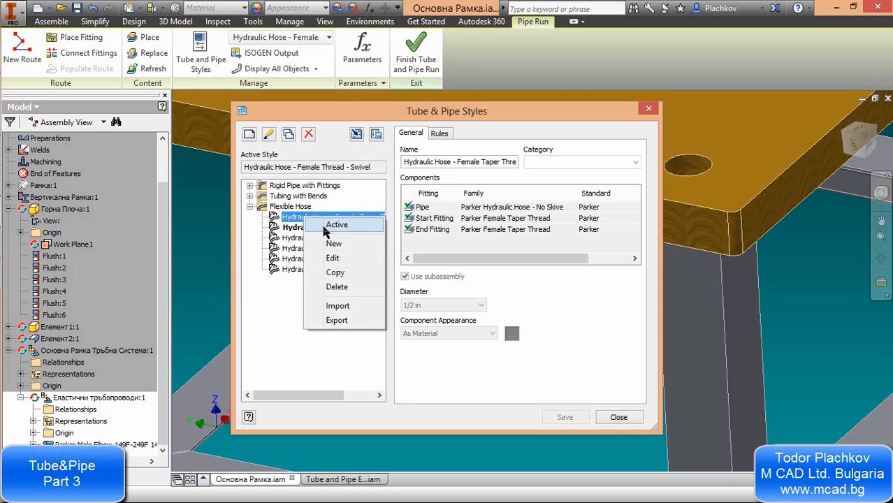
{"action": "left_click", "coordinate": [316, 226]}
- Activate the Hydraulic Hose - Female Thread - Swivel style, edit it with a 3/8 in diameter, and close the styles
{"action": "left_click", "coordinate": [318, 228]}
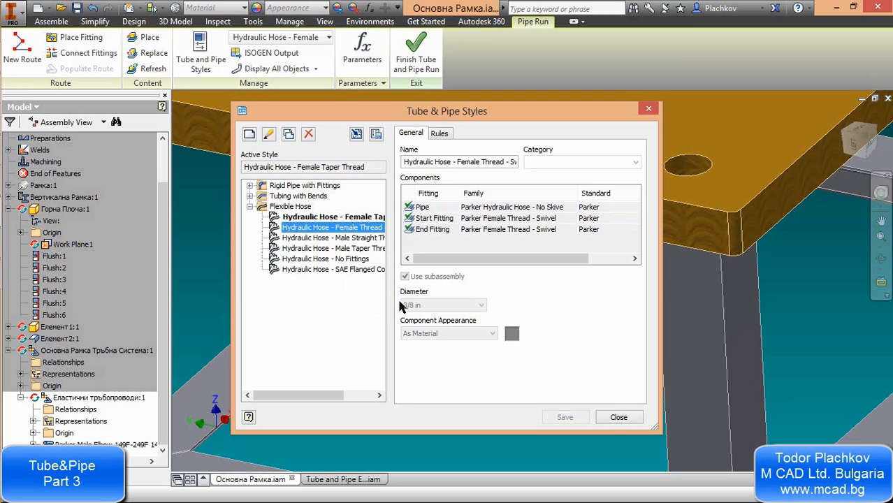
{"action": "right_click", "coordinate": [318, 230]}
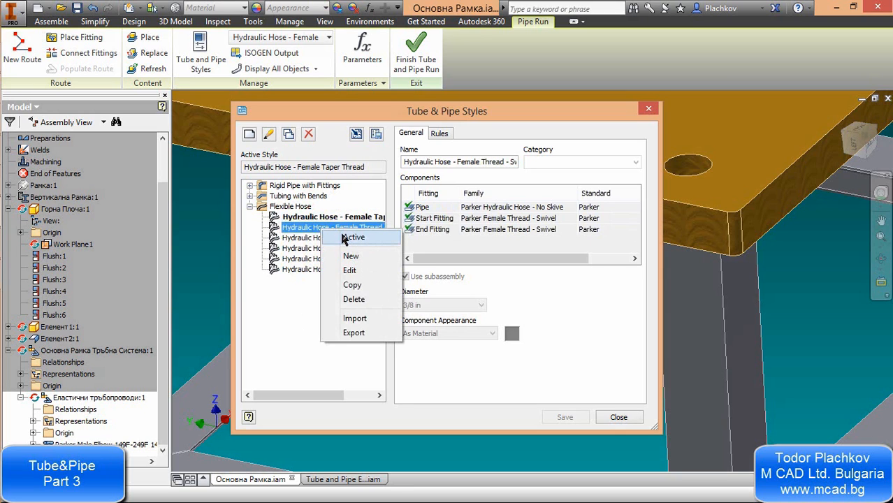
{"action": "left_click", "coordinate": [312, 237]}
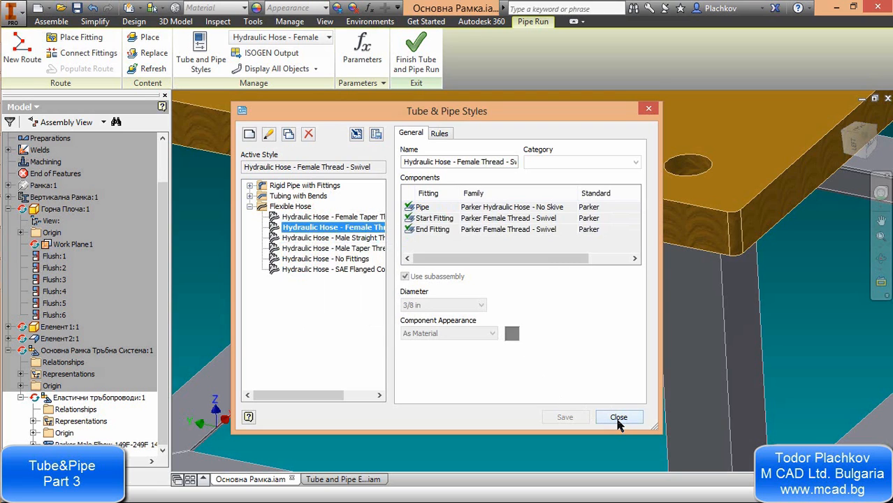
{"action": "left_click", "coordinate": [267, 138]}
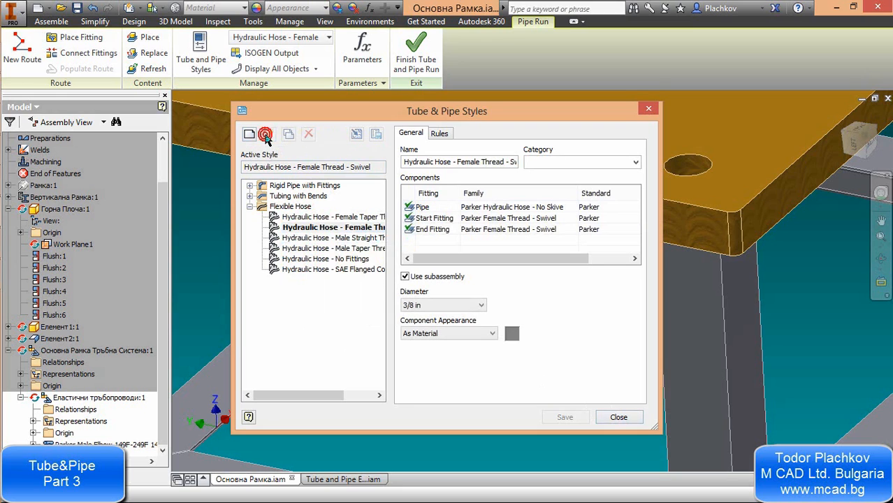
{"action": "left_click", "coordinate": [448, 306]}
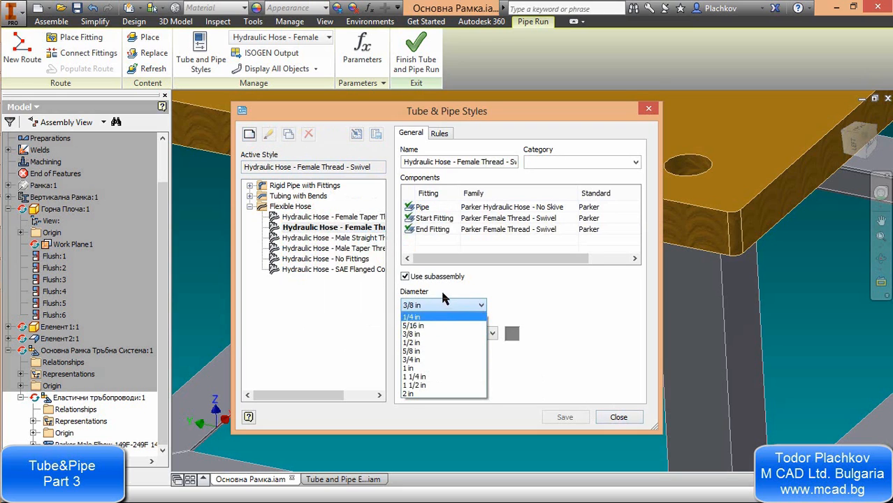
{"action": "left_click", "coordinate": [441, 336]}
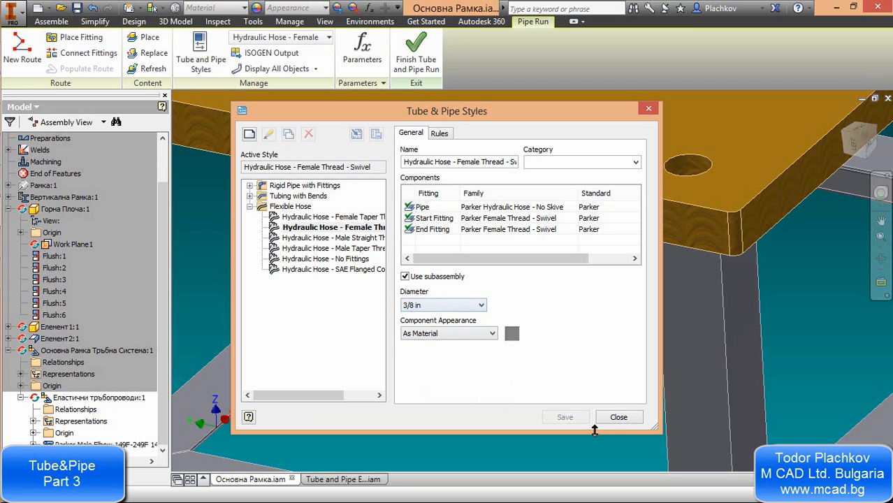
{"action": "left_click", "coordinate": [618, 418]}
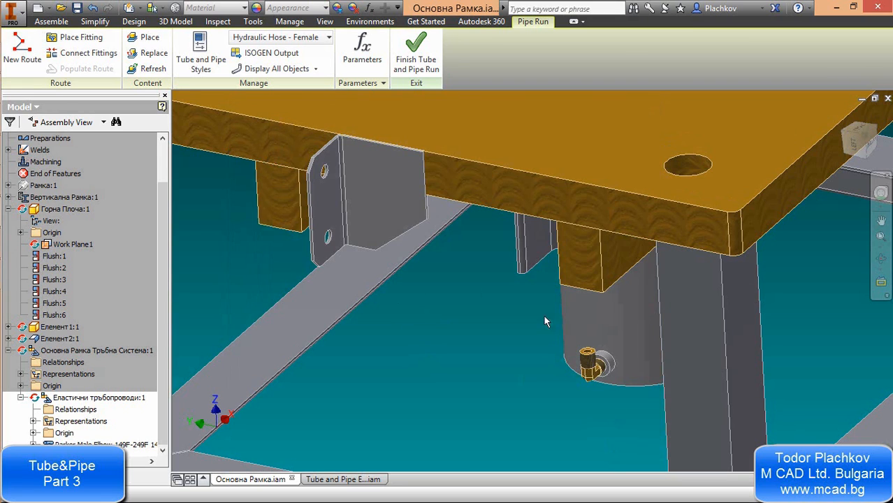
- Create a new hose route with the hose assembly file name Връзка Долу
{"action": "middle_click_drag", "start_coordinate": [550, 337], "coordinate": [468, 304]}
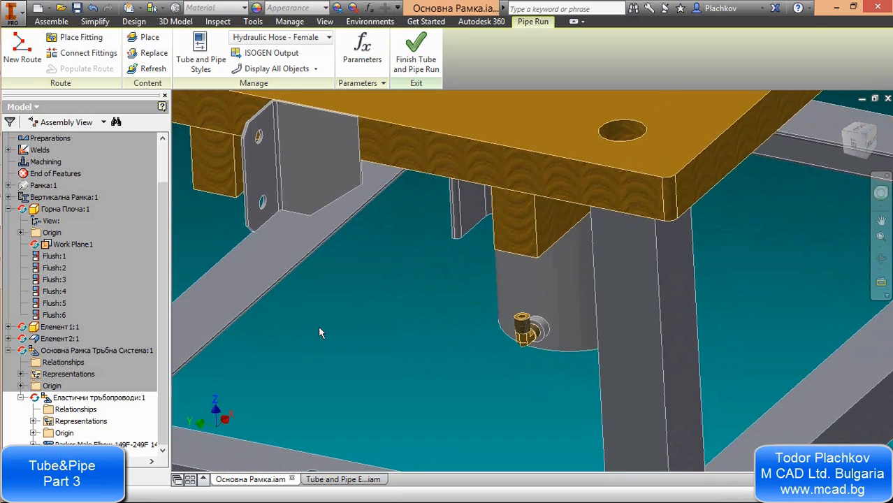
{"action": "left_click", "coordinate": [42, 56]}
{"action": "type", "text": "Връзка 1"}
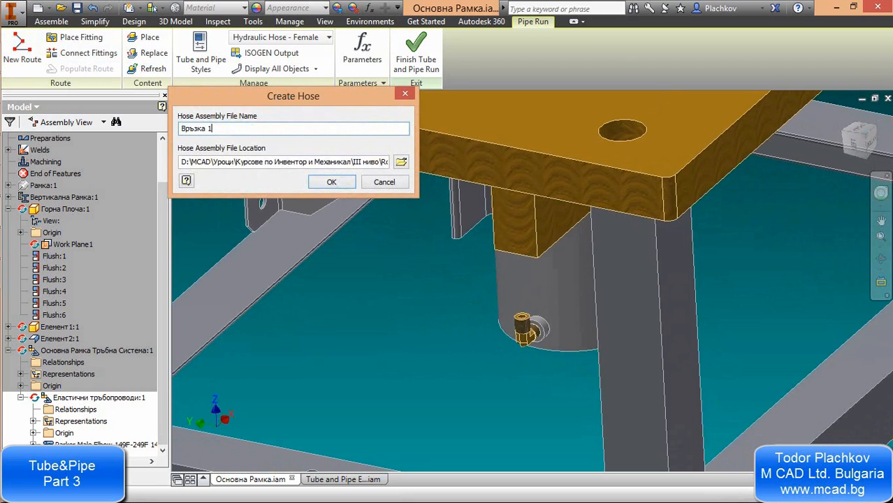
{"action": "key", "text": "Return"}
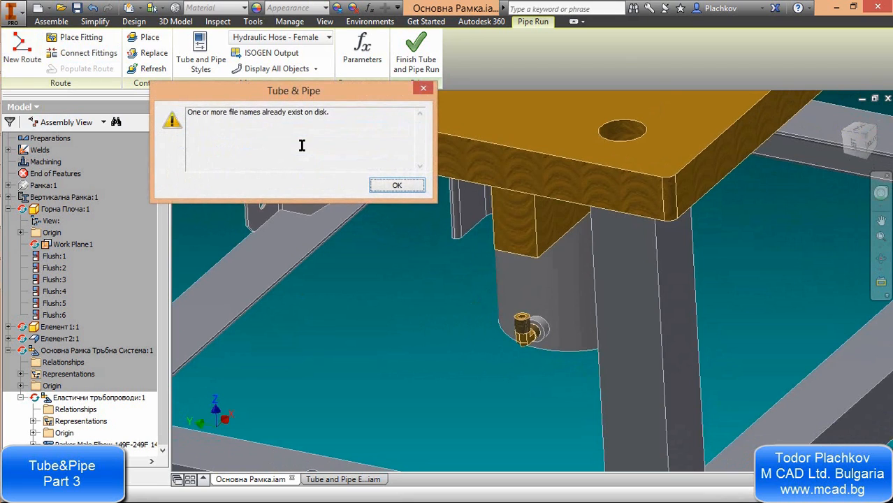
{"action": "left_click", "coordinate": [386, 186]}
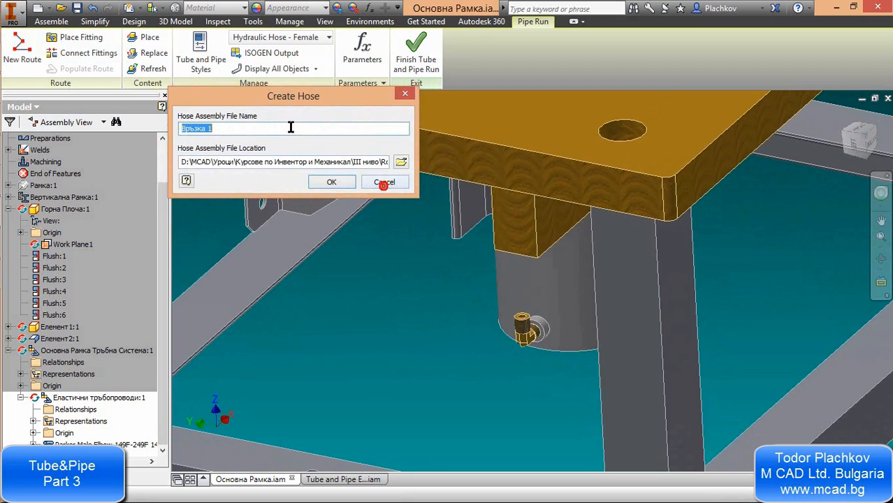
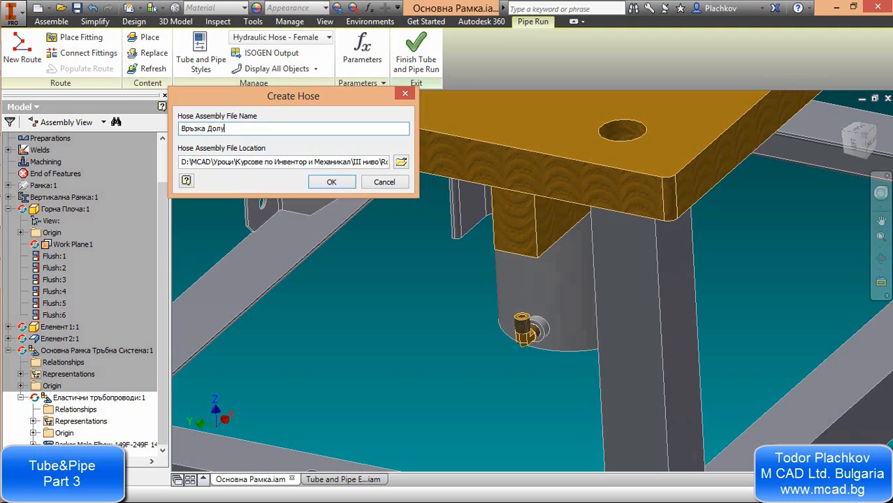
{"action": "left_click", "coordinate": [338, 184]}
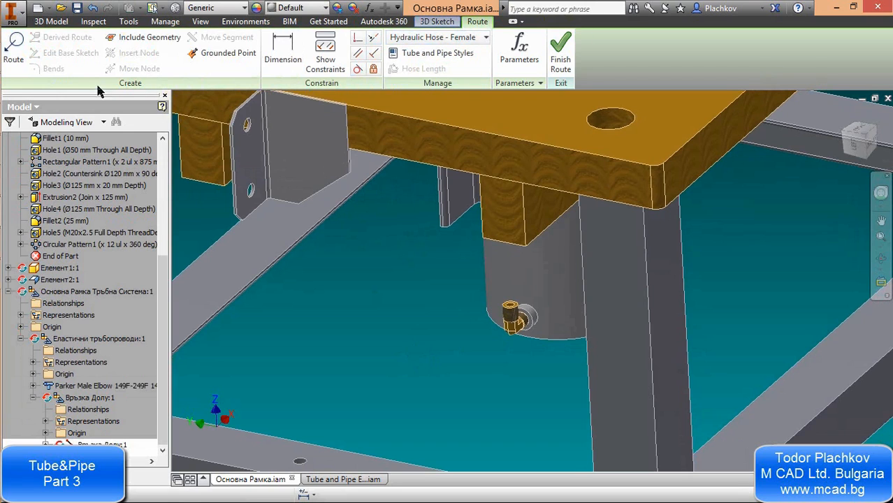
- Route the hose from the elbow's upward end on the cylinder to the bracket's lower hole, and finish the route
{"action": "left_click", "coordinate": [15, 44]}
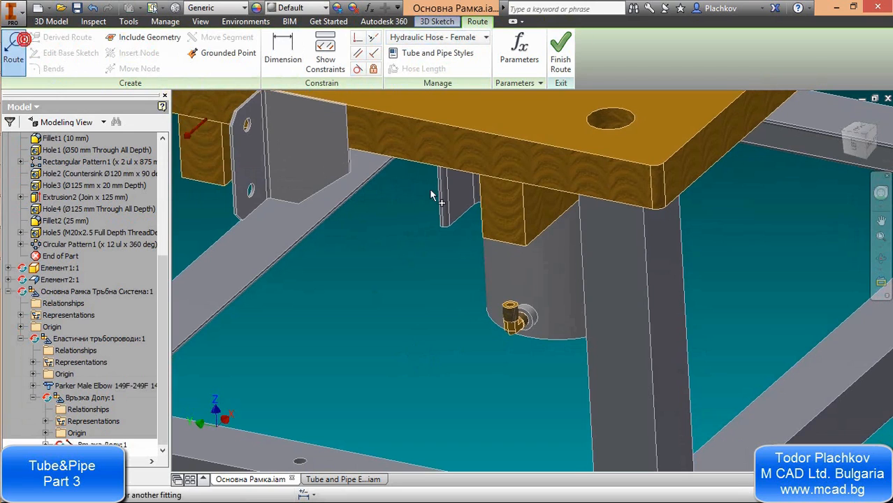
{"action": "left_click", "coordinate": [518, 314]}
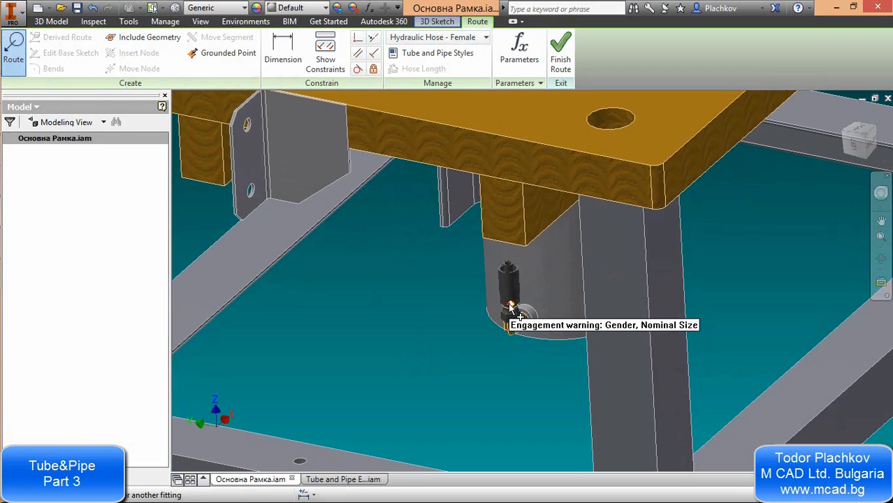
{"action": "left_click", "coordinate": [256, 197]}
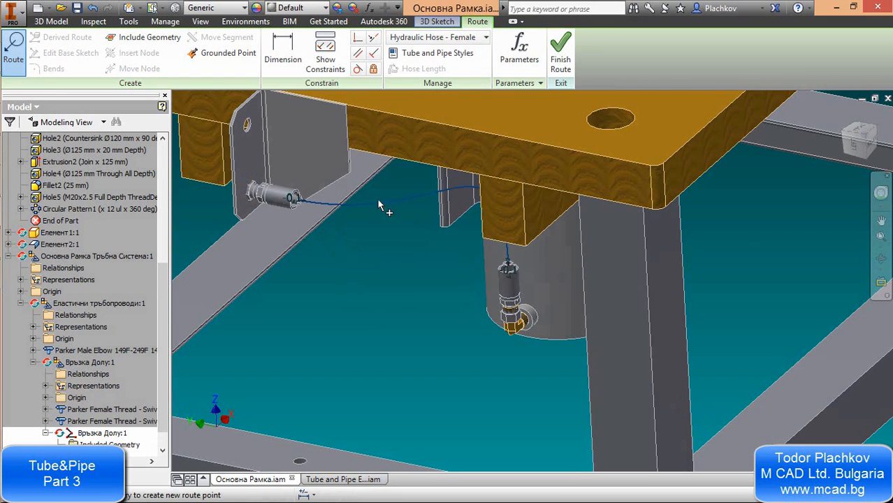
{"action": "middle_click_drag", "start_coordinate": [407, 237], "coordinate": [431, 264]}
{"action": "middle_click_drag", "start_coordinate": [483, 256], "coordinate": [532, 143], "text": "shift"}
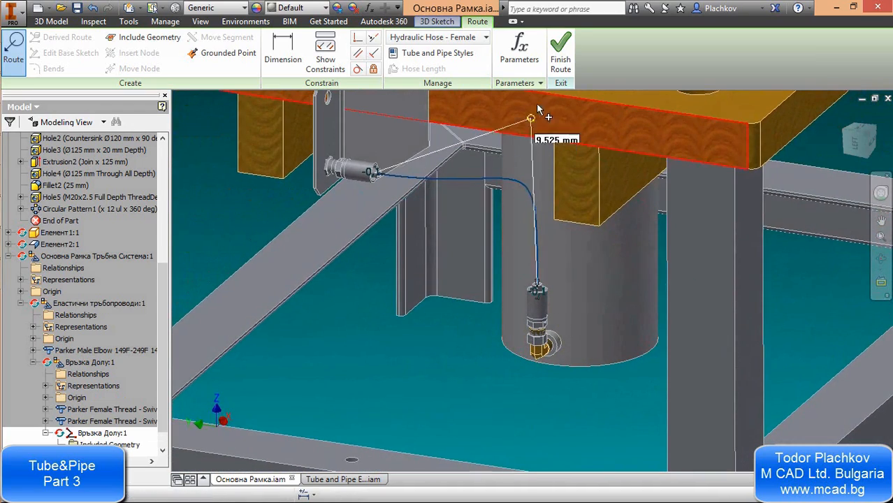
{"action": "left_click", "coordinate": [561, 61]}
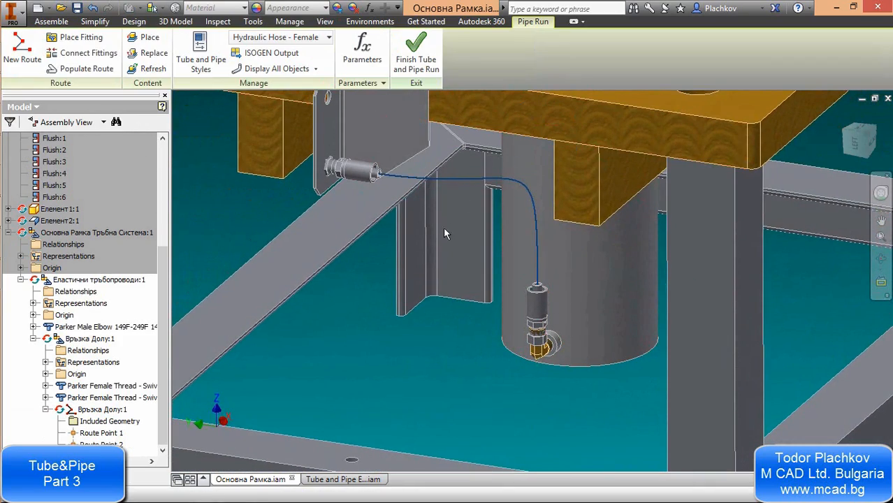
- Create a second hose route with the hose assembly file name Връзка Горе
{"action": "middle_click_drag", "start_coordinate": [444, 233], "coordinate": [413, 292]}
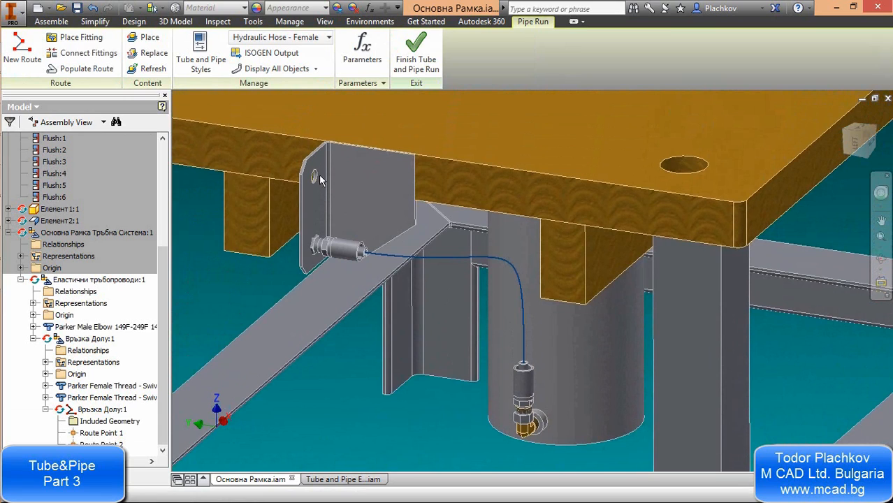
{"action": "left_click", "coordinate": [26, 49]}
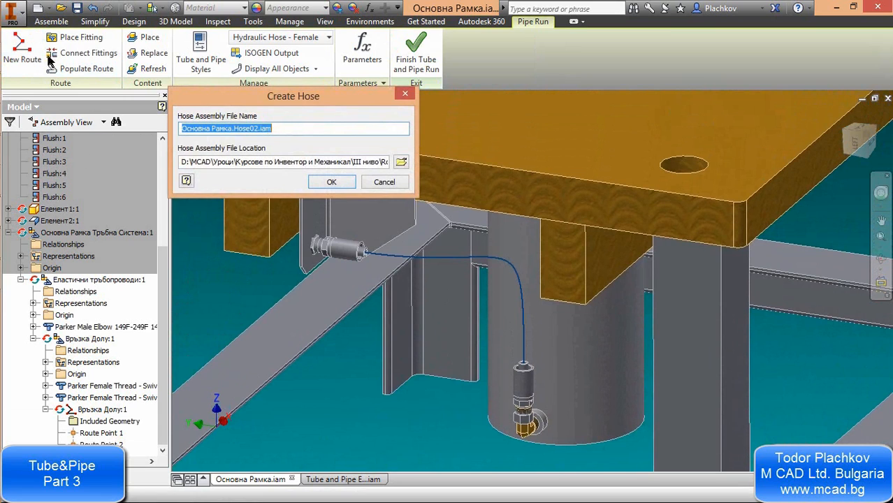
{"action": "type", "text": "Връзка Г"}
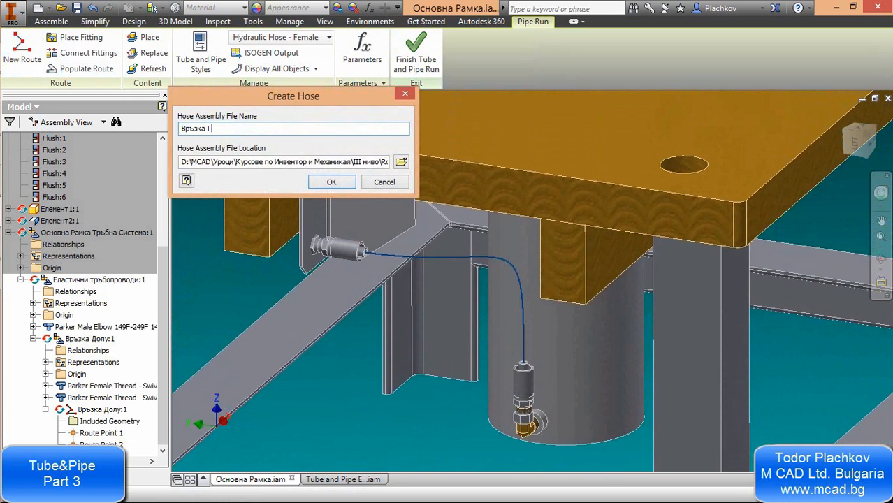
{"action": "type", "text": "оре"}
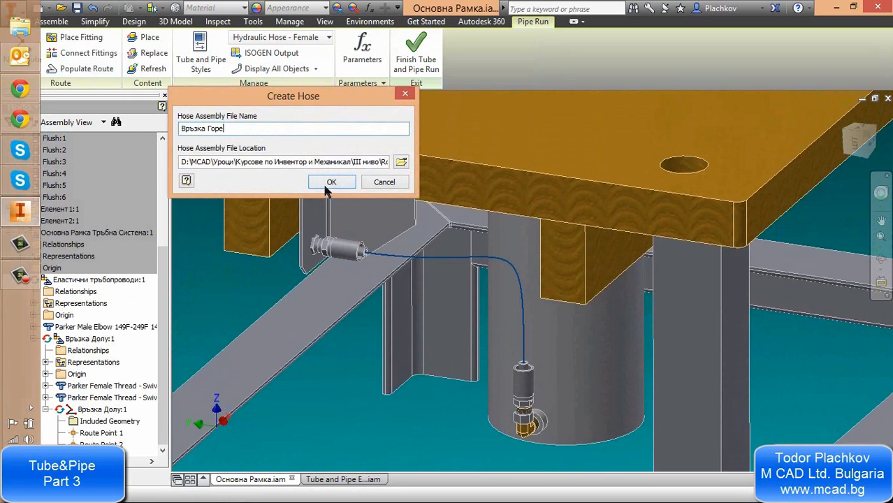
{"action": "left_click", "coordinate": [325, 182]}
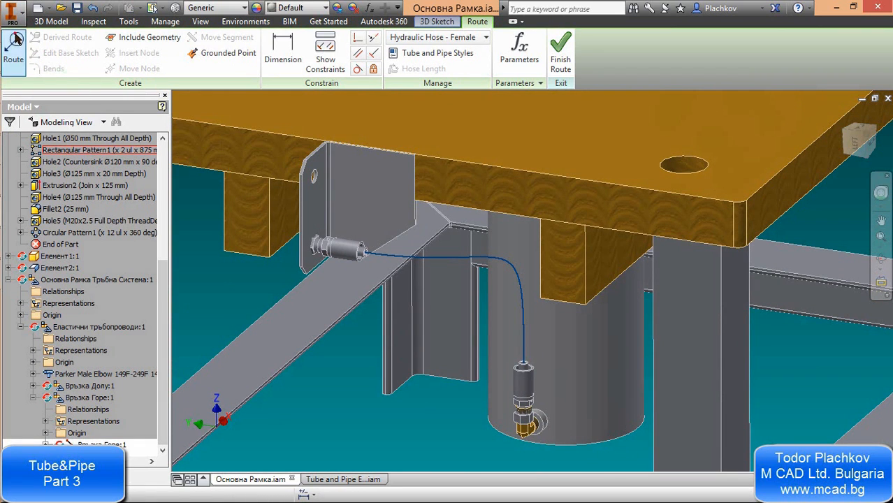
- Route the second hose from the bracket's upper hole to the cylinder's upper port, adding two intermediate route points between the fittings
{"action": "left_click", "coordinate": [16, 42]}
{"action": "left_click", "coordinate": [315, 170]}
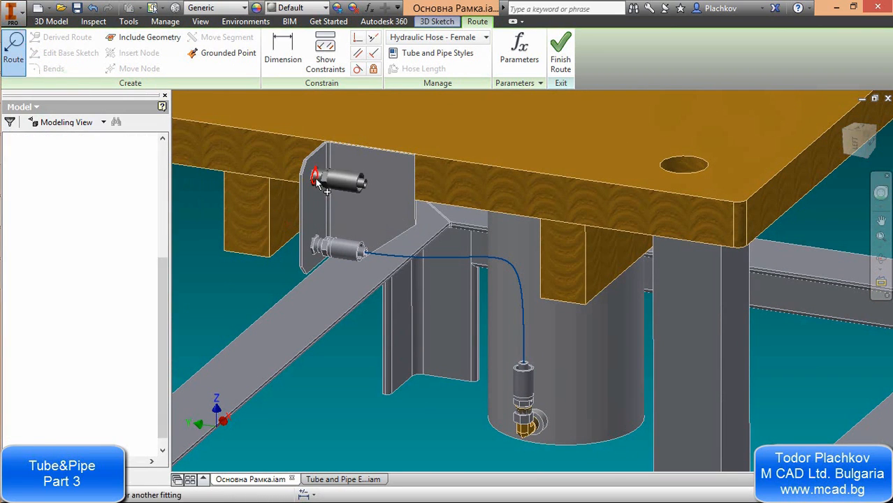
{"action": "middle_click_drag", "start_coordinate": [456, 269], "coordinate": [527, 159]}
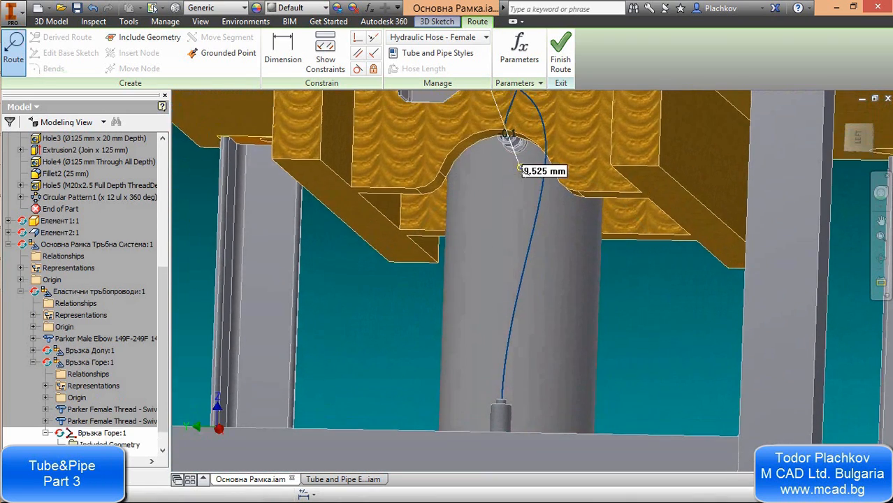
{"action": "scroll", "coordinate": [509, 190], "scroll_direction": "up", "scroll_amount": 5}
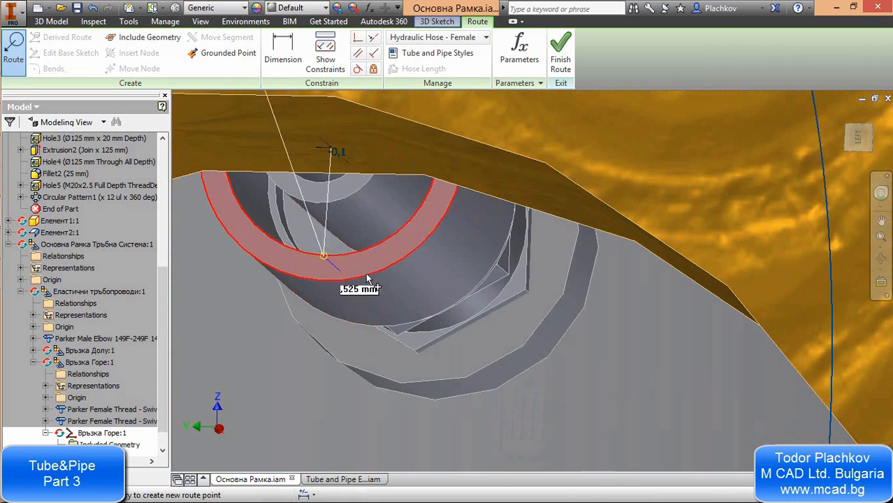
{"action": "scroll", "coordinate": [448, 284], "scroll_direction": "down", "scroll_amount": 5}
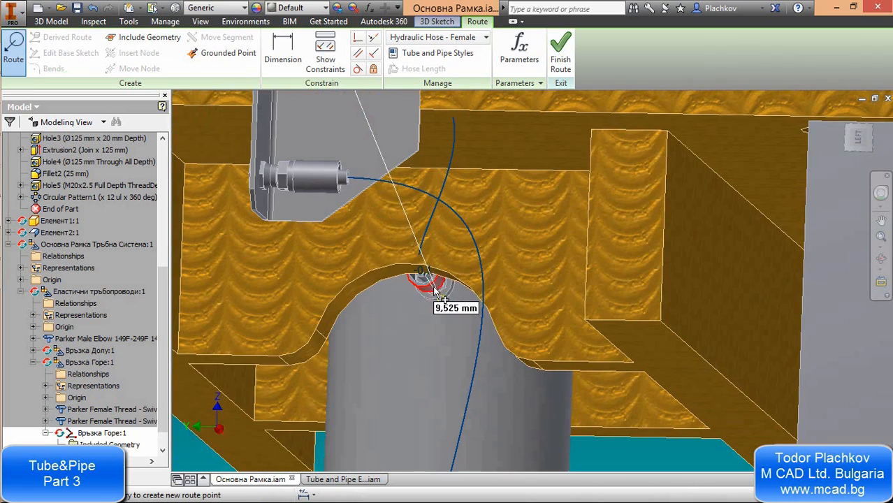
{"action": "middle_click_drag", "start_coordinate": [453, 281], "coordinate": [428, 287], "text": "shift"}
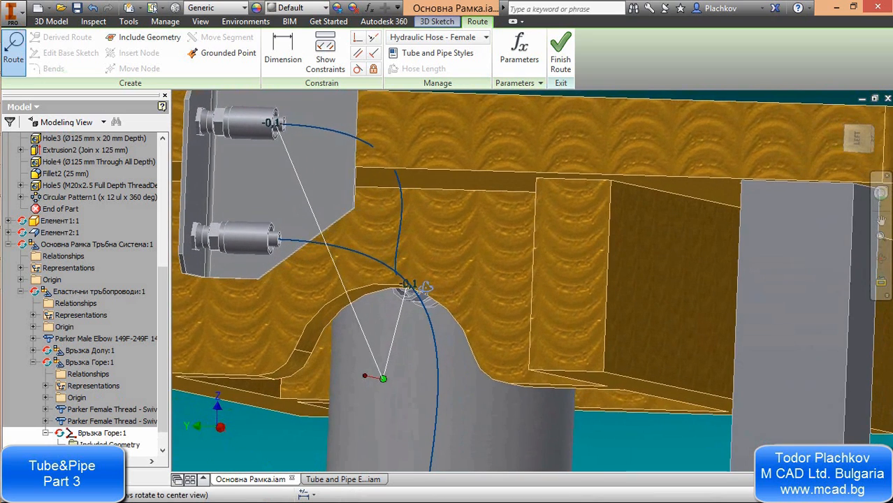
{"action": "left_click", "coordinate": [385, 196]}
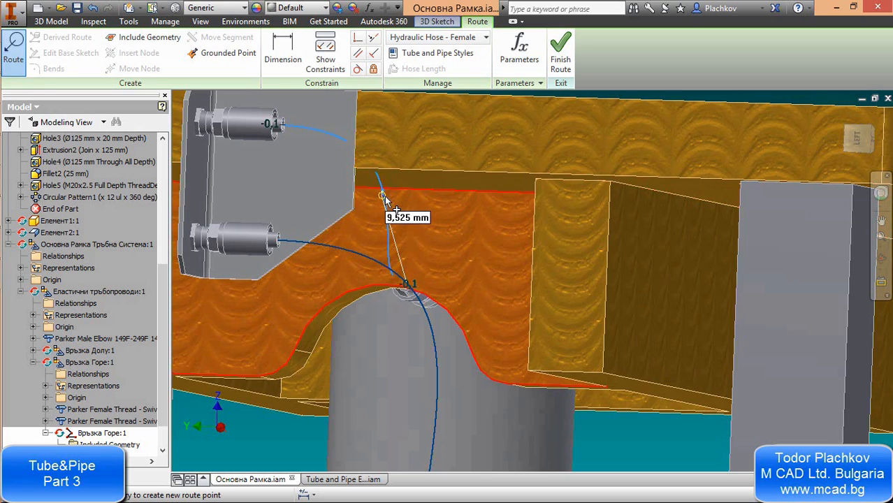
{"action": "key", "text": "Page_Up"}
{"action": "left_click", "coordinate": [399, 300]}
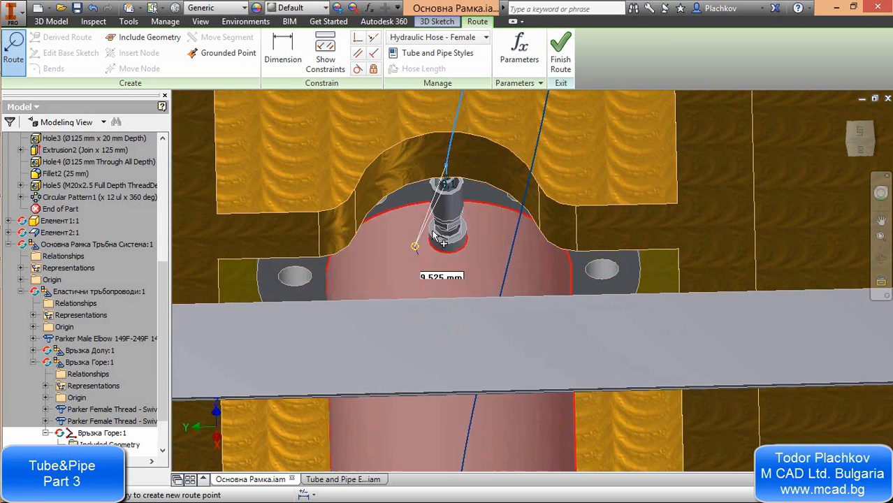
{"action": "right_click", "coordinate": [396, 235]}
{"action": "left_click", "coordinate": [423, 246]}
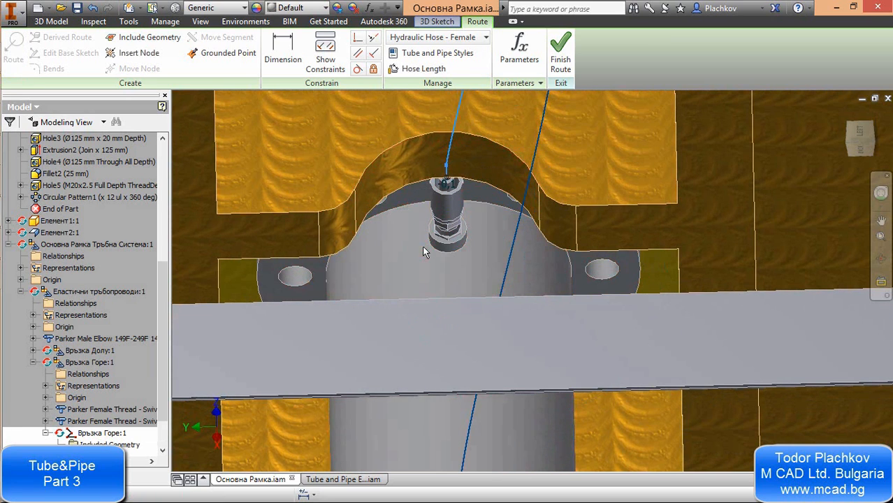
- Move the intermediate route point near the bracket along the X axis with 3D Move/Rotate, to about X -16 mm
{"action": "scroll", "coordinate": [422, 246], "scroll_direction": "down", "scroll_amount": 3}
{"action": "key", "text": "F4"}
{"action": "left_click_drag", "start_coordinate": [464, 221], "coordinate": [422, 245]}
{"action": "key", "text": "F4"}
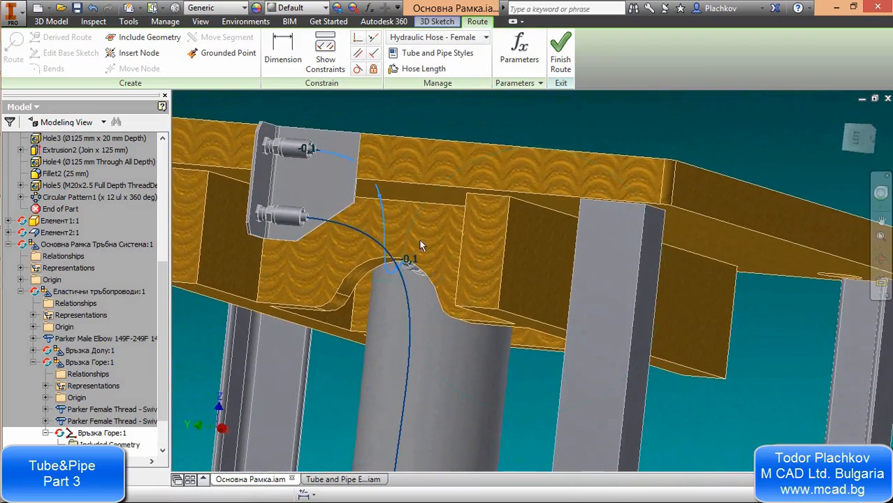
{"action": "right_click", "coordinate": [379, 201]}
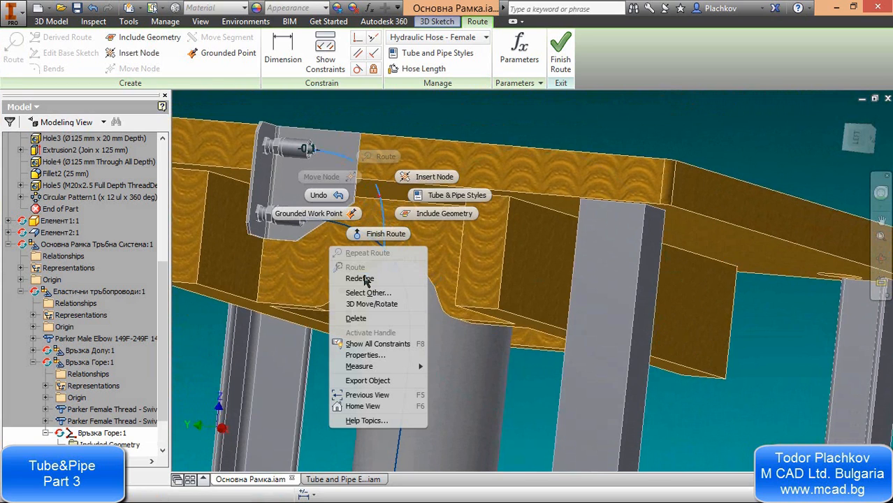
{"action": "left_click", "coordinate": [371, 304]}
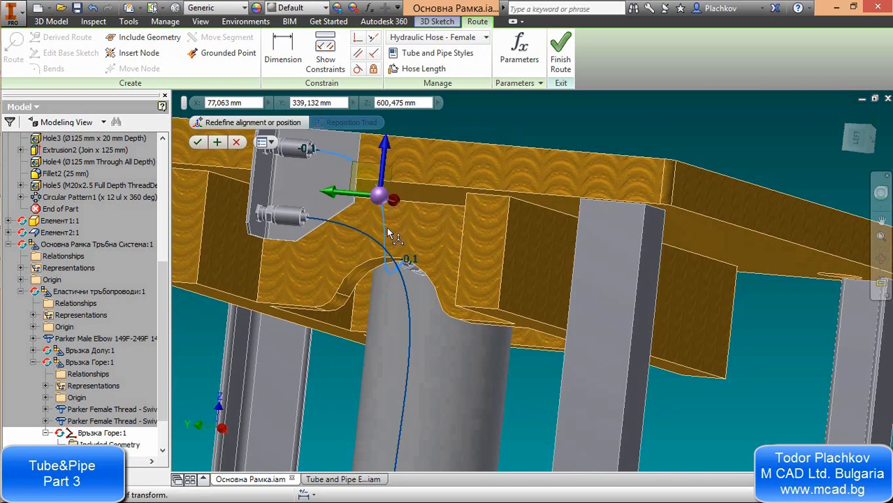
{"action": "key", "text": "F4"}
{"action": "left_click_drag", "start_coordinate": [448, 244], "coordinate": [325, 249]}
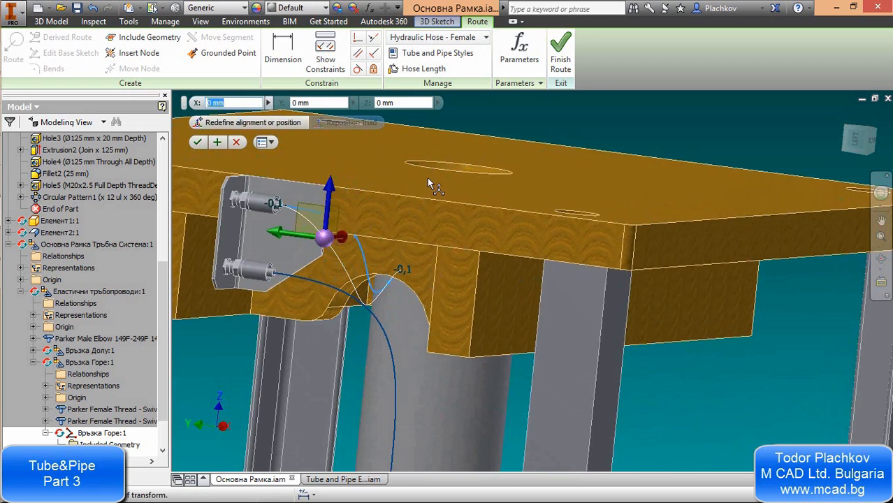
{"action": "left_click", "coordinate": [198, 142]}
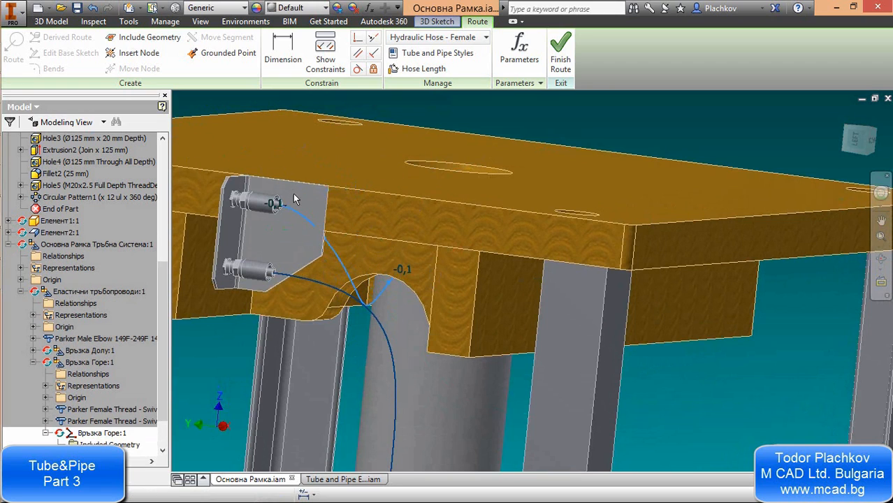
- Insert a node on the upper hose route between the bracket's upper fitting and the first intermediate point
{"action": "middle_click_drag", "start_coordinate": [474, 253], "coordinate": [416, 259], "text": "shift"}
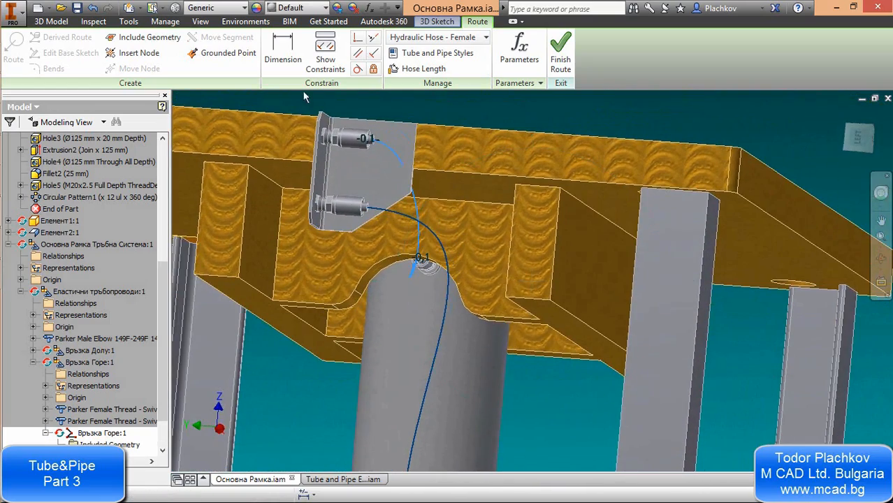
{"action": "left_click", "coordinate": [113, 59]}
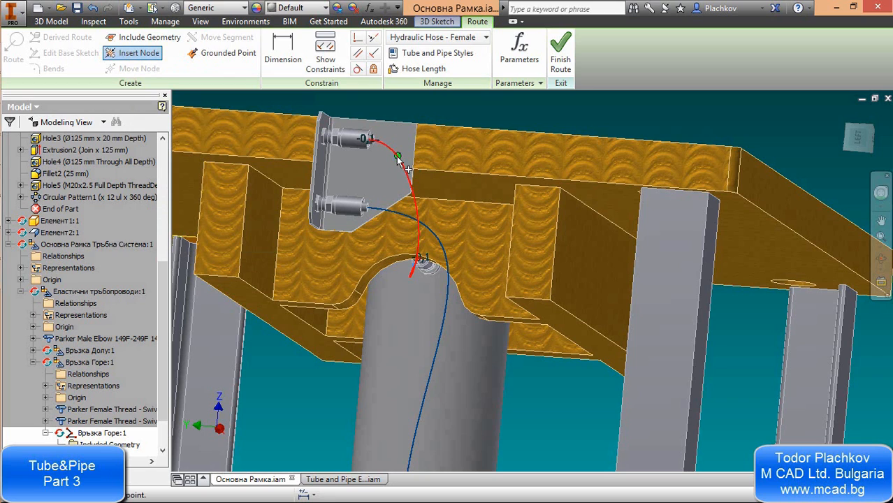
{"action": "left_click", "coordinate": [396, 156]}
{"action": "right_click", "coordinate": [455, 117]}
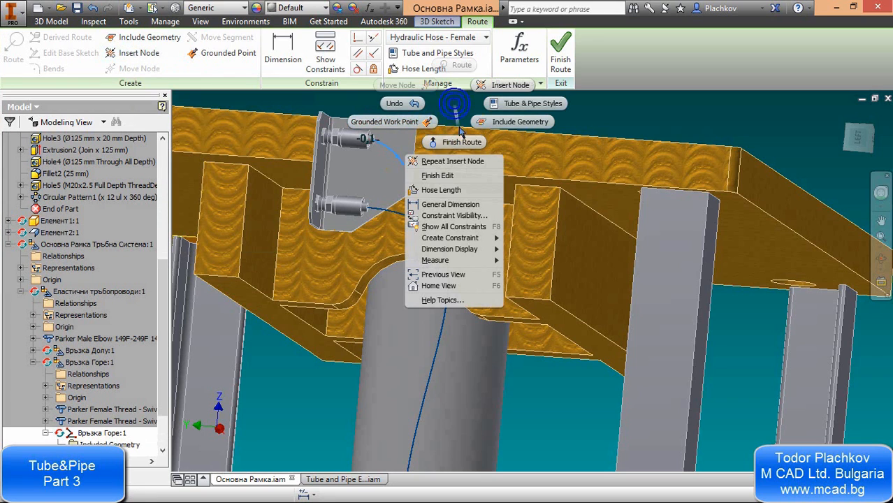
{"action": "left_click", "coordinate": [454, 133]}
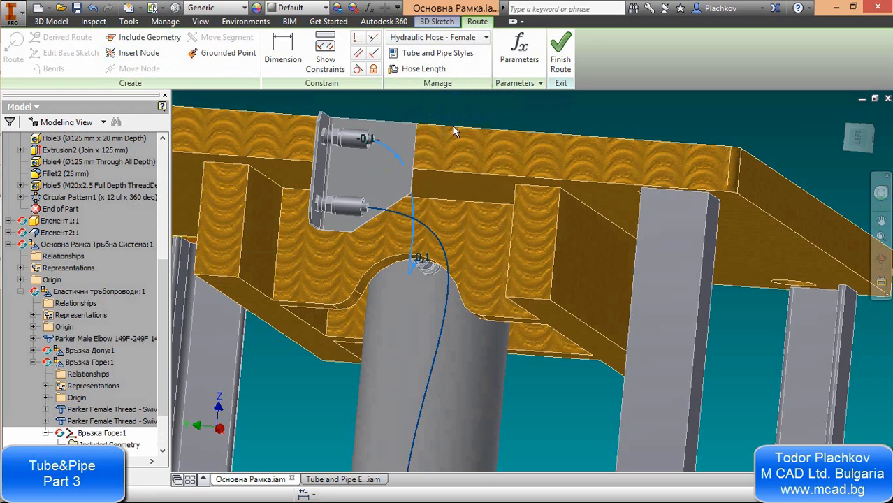
- Move the inserted node along the Y axis away from the bracket with 3D Move/Rotate
{"action": "right_click", "coordinate": [396, 160]}
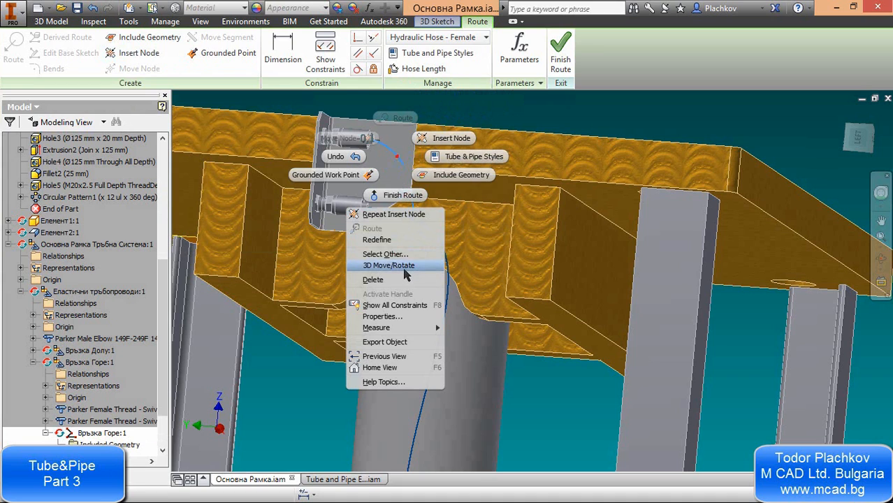
{"action": "left_click", "coordinate": [389, 266]}
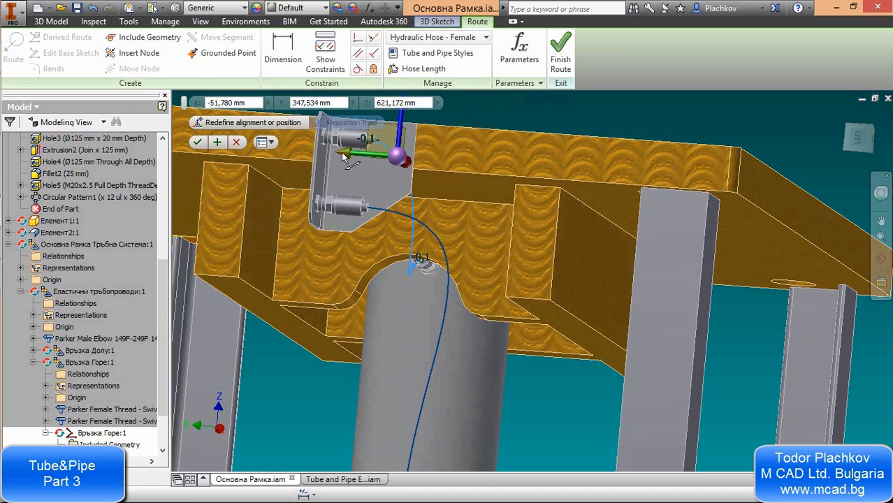
{"action": "left_click_drag", "start_coordinate": [342, 157], "coordinate": [418, 161]}
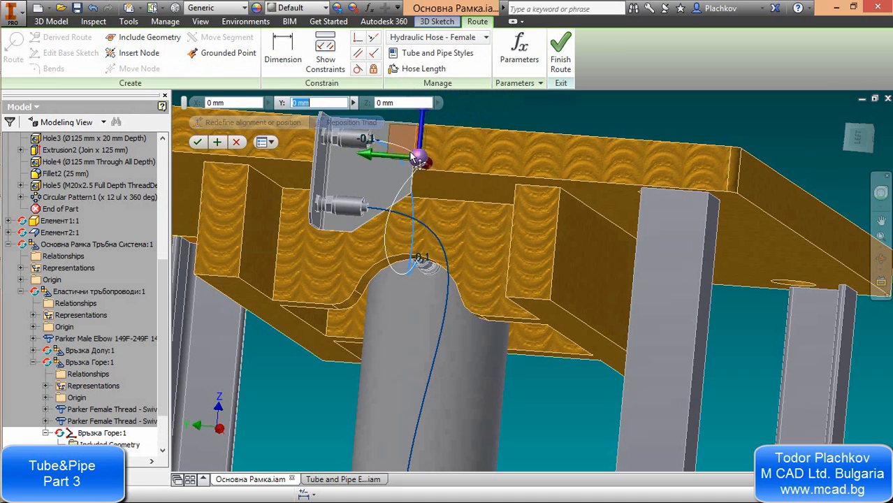
{"action": "middle_click_drag", "start_coordinate": [449, 105], "coordinate": [427, 171]}
{"action": "mouse_move", "coordinate": [406, 171]}
{"action": "left_mouse_down"}
{"action": "mouse_move", "coordinate": [398, 197]}
{"action": "mouse_move", "coordinate": [399, 187]}
{"action": "left_mouse_up"}
{"action": "left_click", "coordinate": [200, 142]}
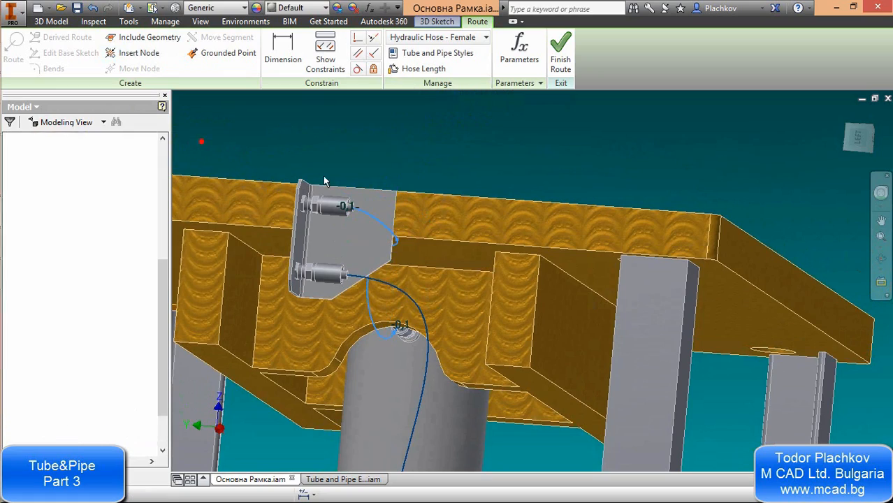
- Move the intermediate route point below the inserted node away from the bracket along Y and downward along Z with 3D Move/Rotate
{"action": "middle_click_drag", "start_coordinate": [429, 211], "coordinate": [371, 155], "text": "shift"}
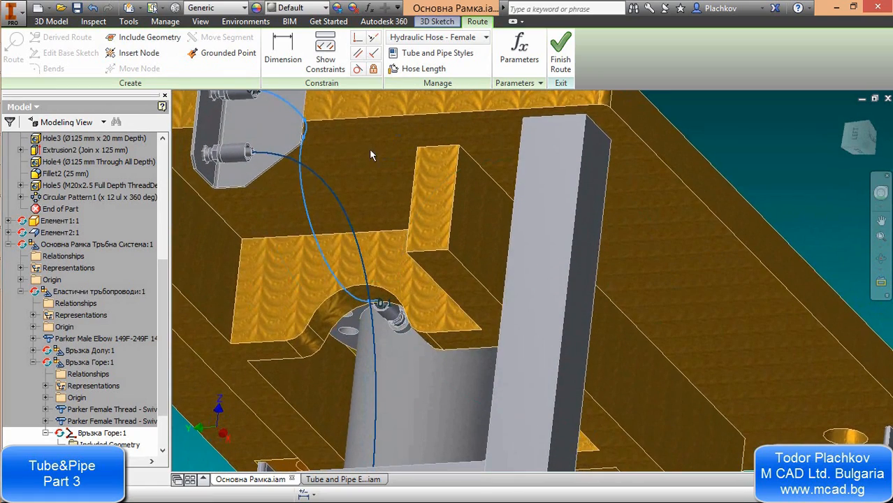
{"action": "left_click", "coordinate": [304, 142]}
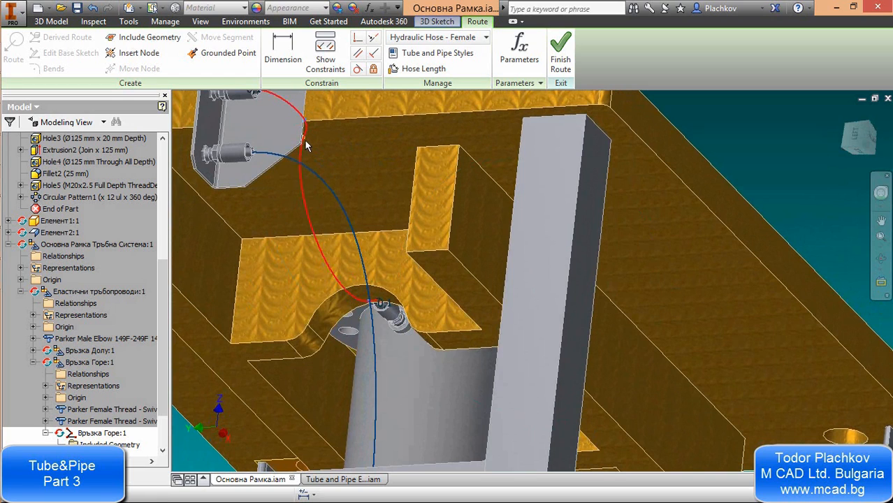
{"action": "right_click", "coordinate": [303, 142]}
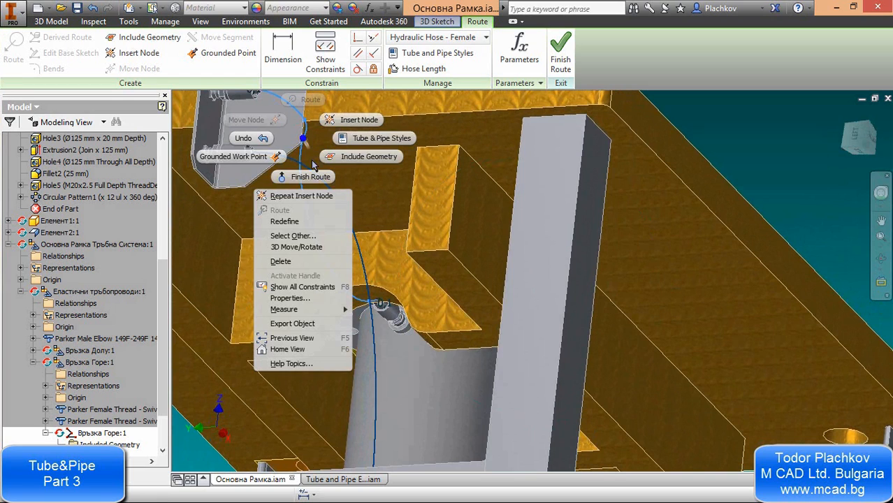
{"action": "left_click", "coordinate": [311, 246]}
{"action": "key", "text": "F4"}
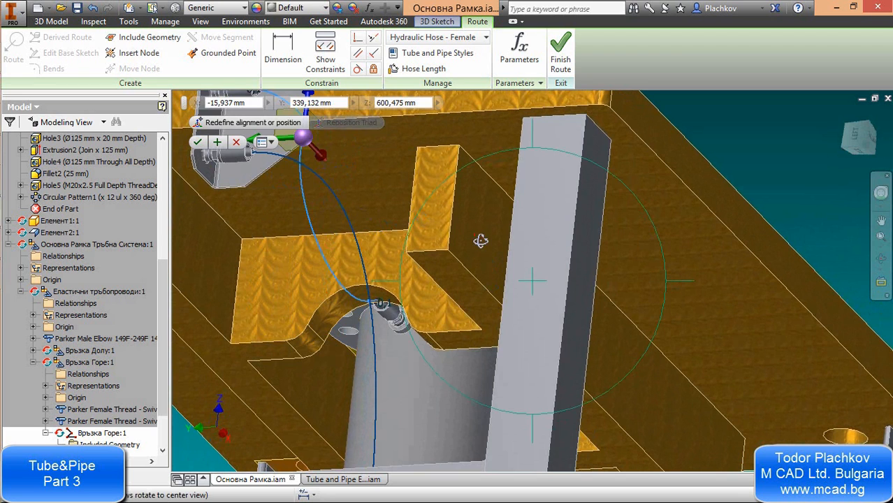
{"action": "left_click_drag", "start_coordinate": [480, 240], "coordinate": [461, 292]}
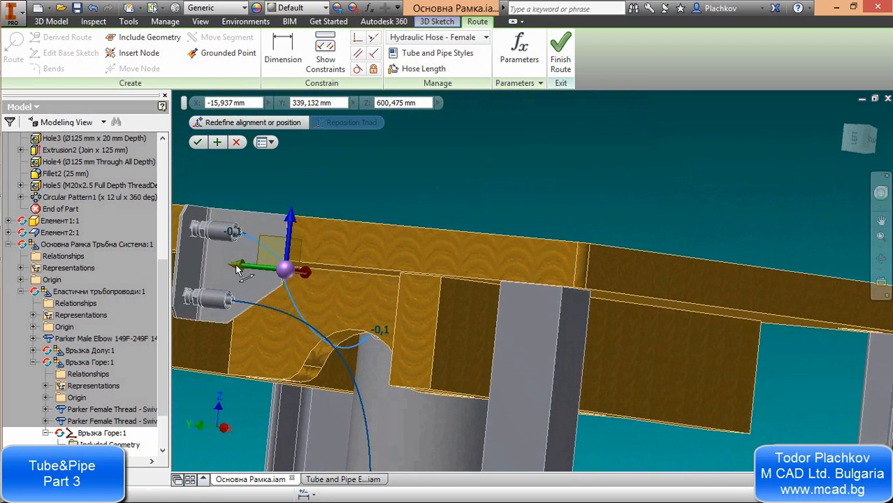
{"action": "left_click_drag", "start_coordinate": [237, 271], "coordinate": [260, 272]}
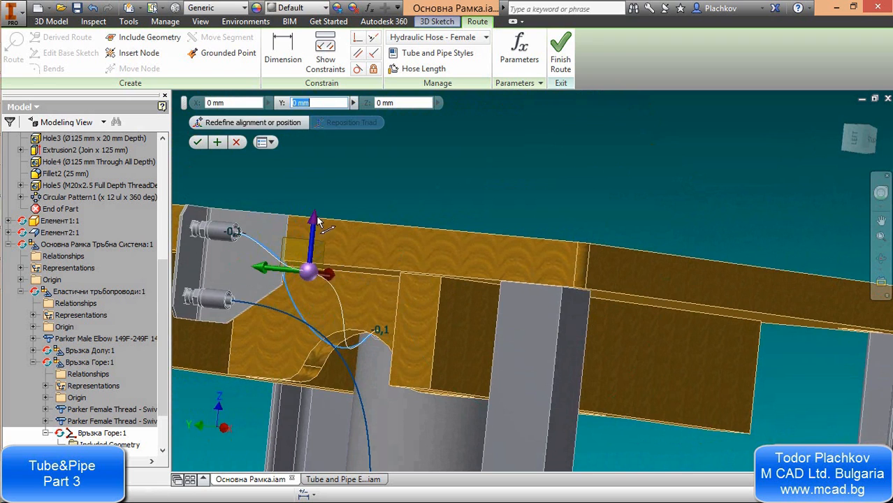
{"action": "left_click_drag", "start_coordinate": [316, 221], "coordinate": [315, 246]}
{"action": "key", "text": "F4"}
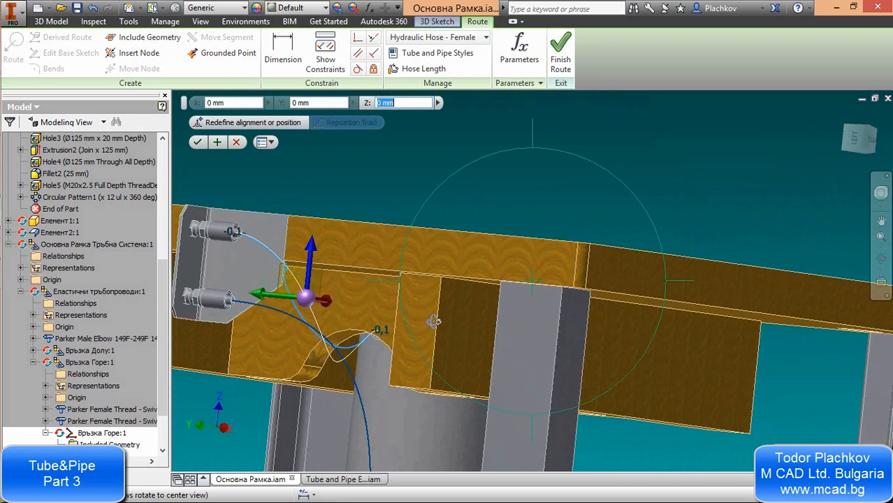
{"action": "left_click_drag", "start_coordinate": [433, 321], "coordinate": [489, 336]}
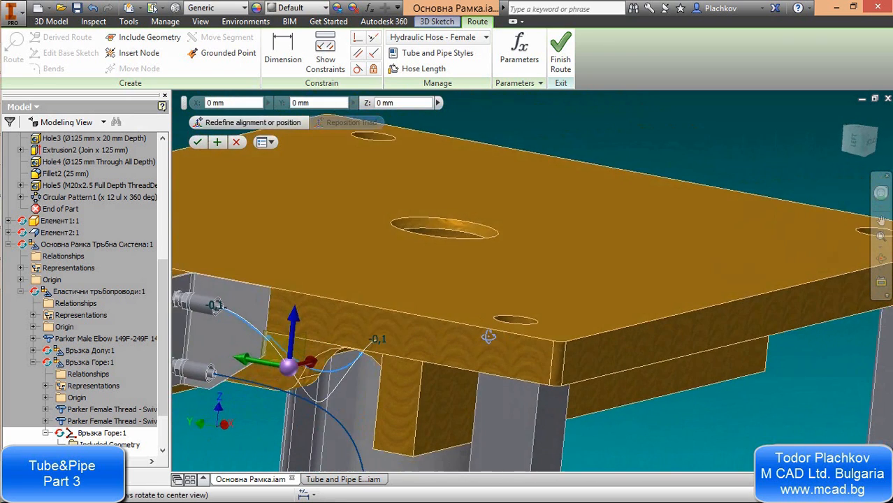
{"action": "left_click", "coordinate": [197, 142]}
- Finish the route and populate both routes, Връзка Долу and Връзка Горе, with hose content
{"action": "left_click_drag", "start_coordinate": [366, 286], "coordinate": [526, 239]}
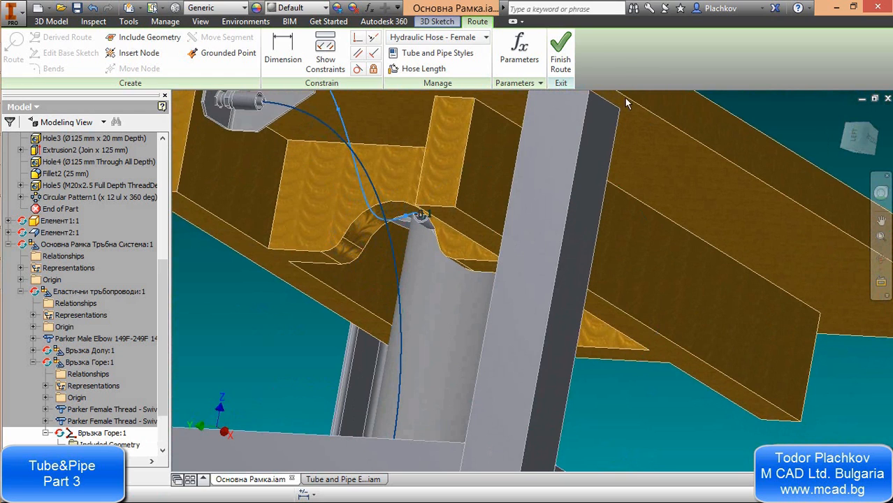
{"action": "left_click", "coordinate": [565, 52]}
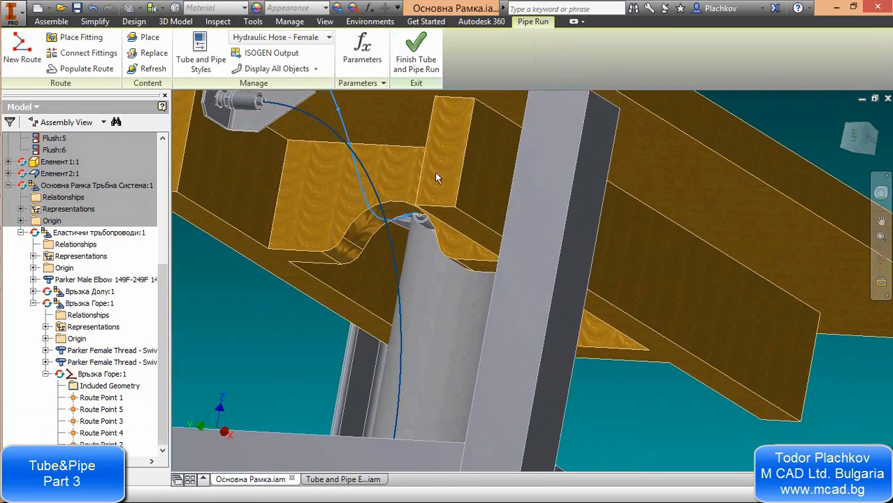
{"action": "left_click_drag", "start_coordinate": [472, 207], "coordinate": [494, 213]}
{"action": "middle_click_drag", "start_coordinate": [495, 214], "coordinate": [510, 237], "text": "shift"}
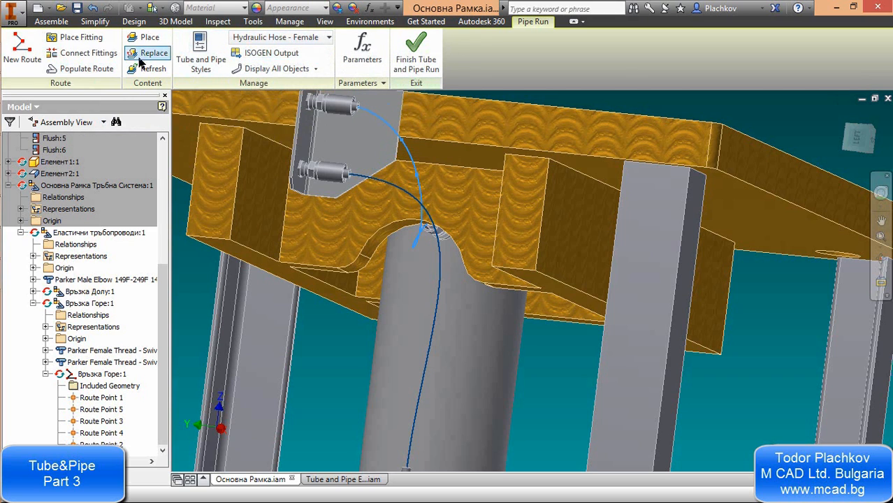
{"action": "left_click", "coordinate": [106, 68]}
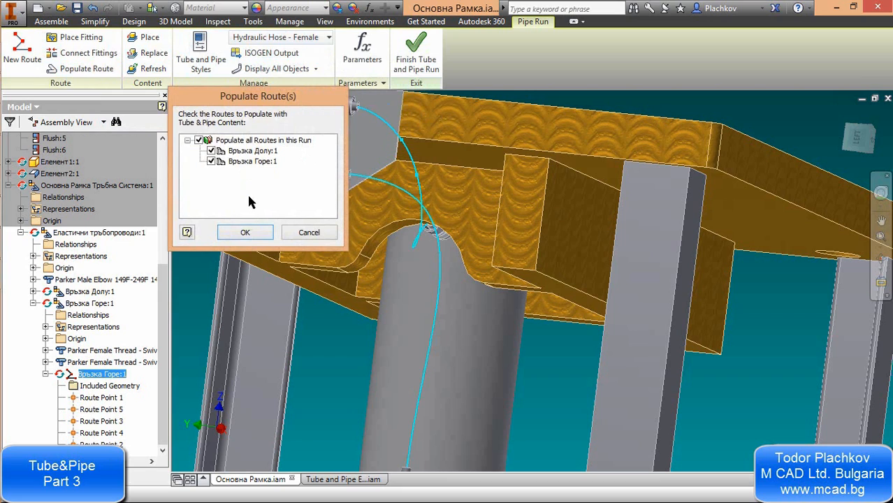
{"action": "left_click", "coordinate": [246, 232]}
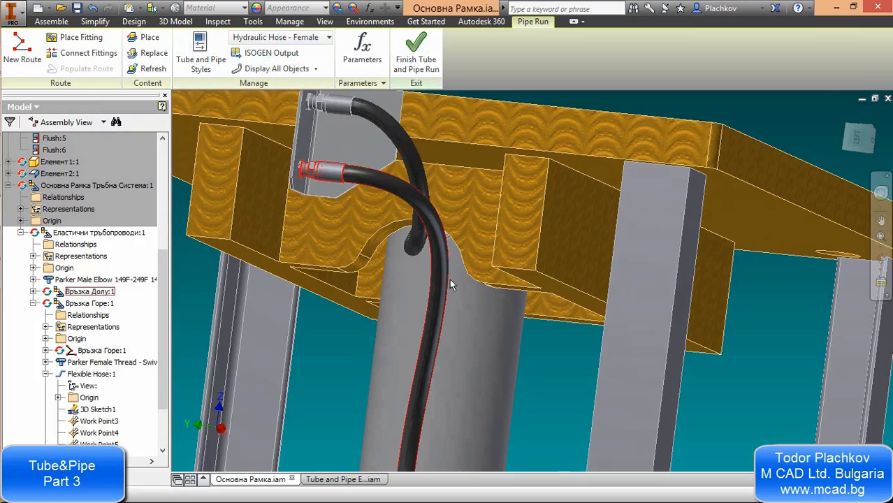
{"action": "middle_click_drag", "start_coordinate": [450, 279], "coordinate": [530, 233], "text": "shift"}
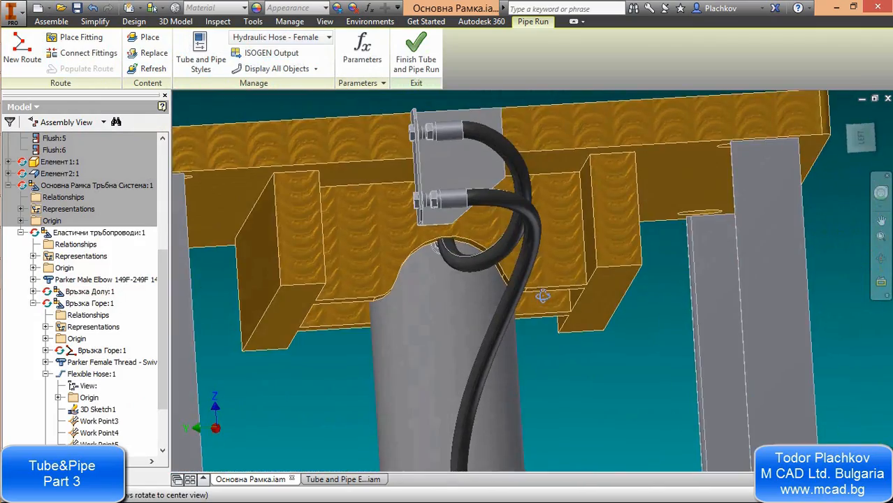
- Finish the tube and pipe run and return to the top-level frame assembly
{"action": "middle_click_drag", "start_coordinate": [540, 269], "coordinate": [502, 190], "text": "shift"}
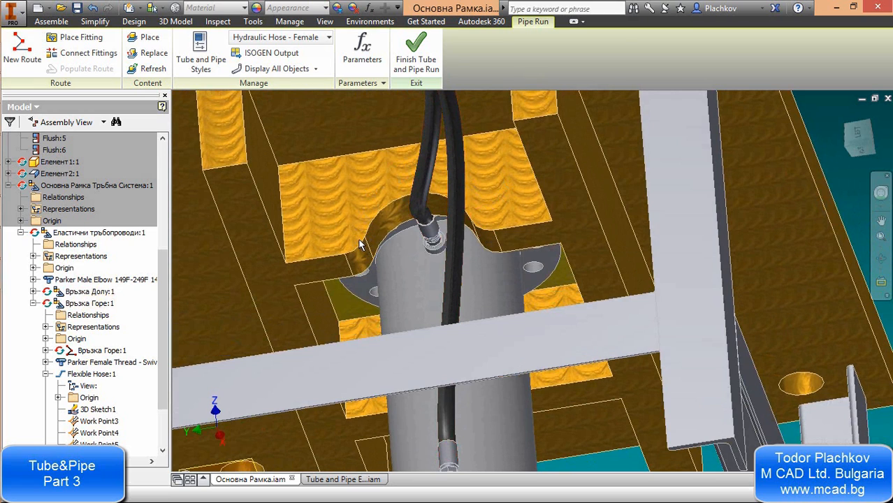
{"action": "left_click", "coordinate": [412, 56]}
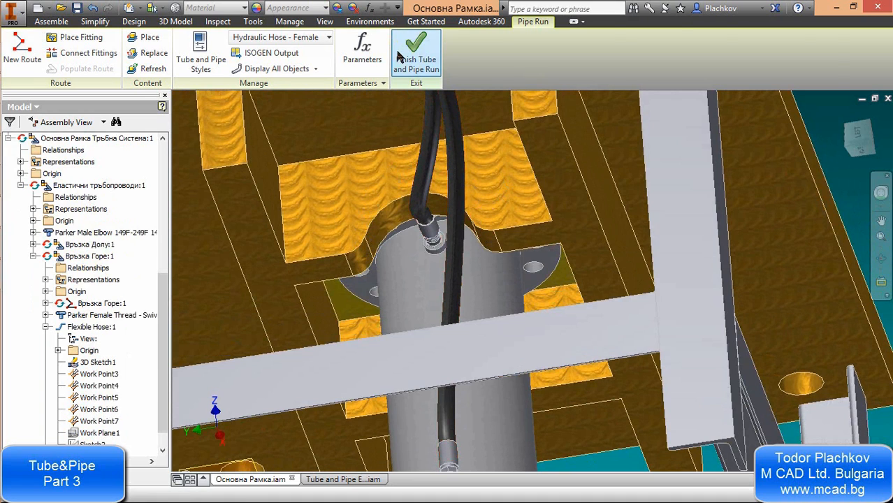
{"action": "left_click", "coordinate": [810, 53]}
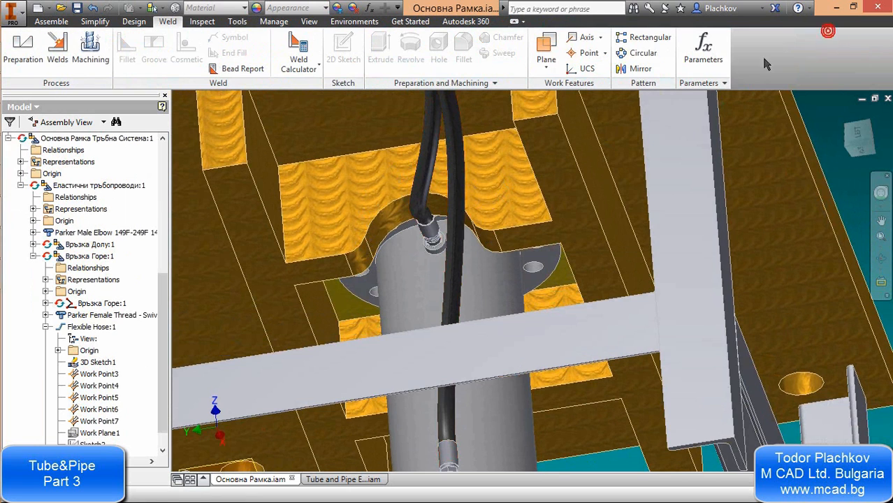
- Edit the top plate in place, set the diameter of Hole4 around the cylinder to 180 mm, and return to the assembly
{"action": "double_click", "coordinate": [489, 193]}
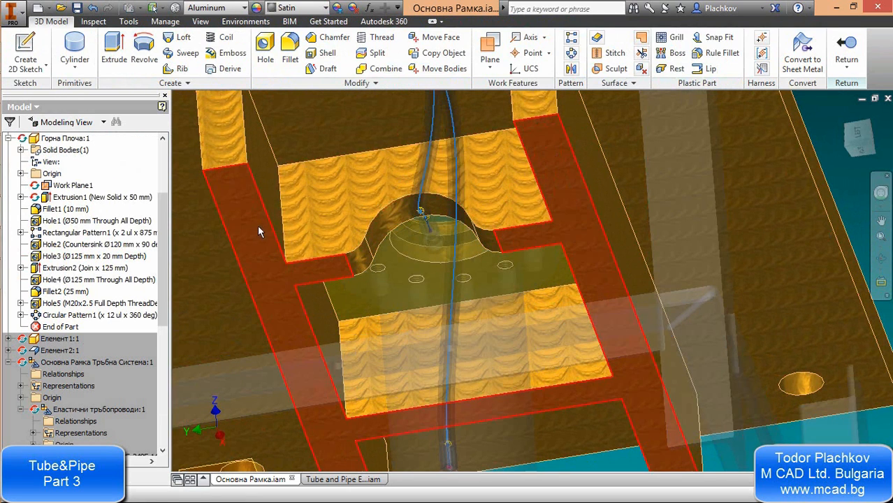
{"action": "left_click", "coordinate": [422, 202]}
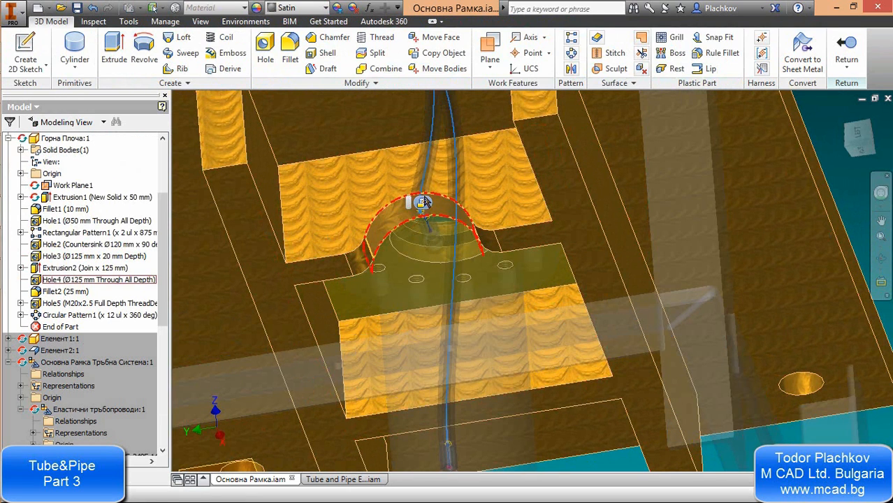
{"action": "left_click", "coordinate": [422, 203]}
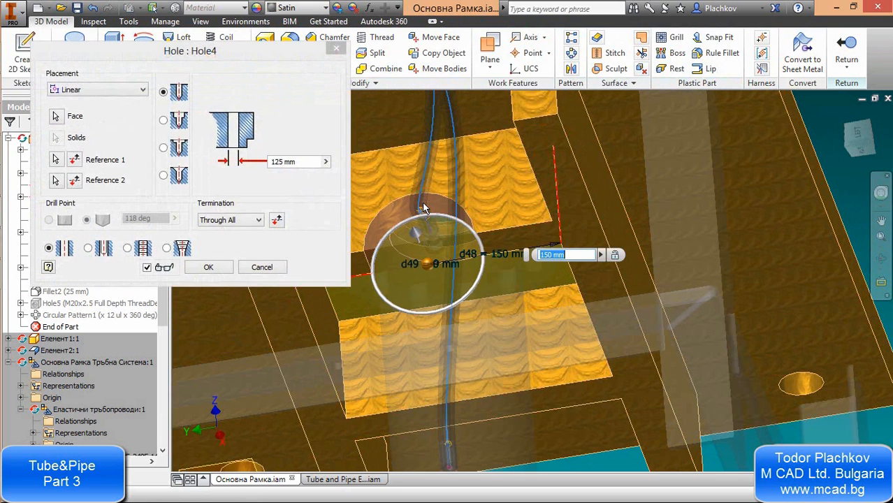
{"action": "left_click", "coordinate": [286, 165]}
{"action": "double_click", "coordinate": [285, 165]}
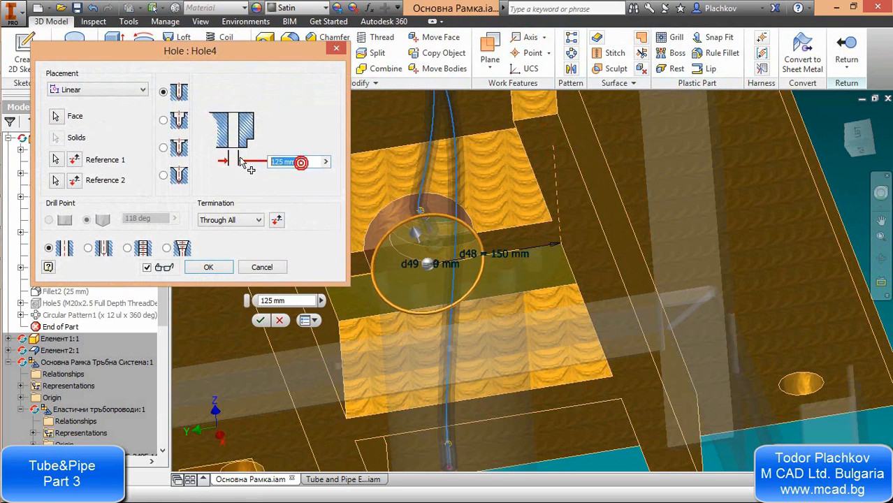
{"action": "type", "text": "180"}
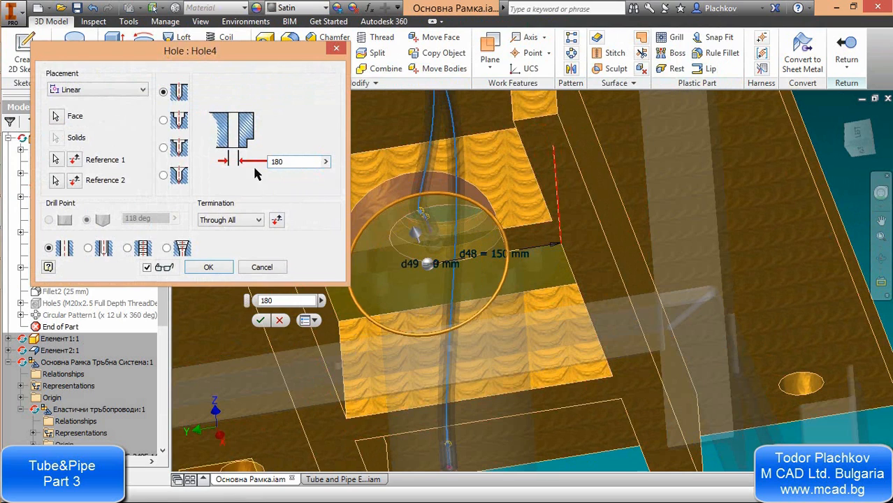
{"action": "left_click", "coordinate": [206, 268]}
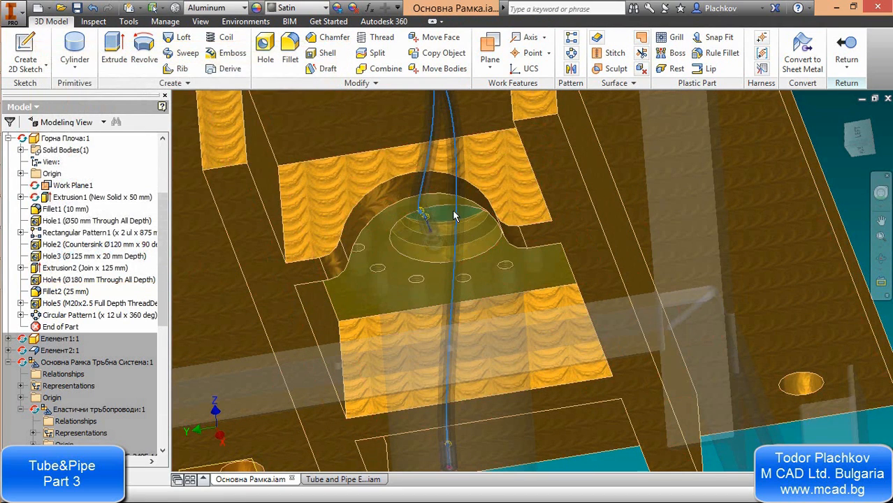
{"action": "left_click", "coordinate": [847, 68]}
{"action": "left_click", "coordinate": [855, 142]}
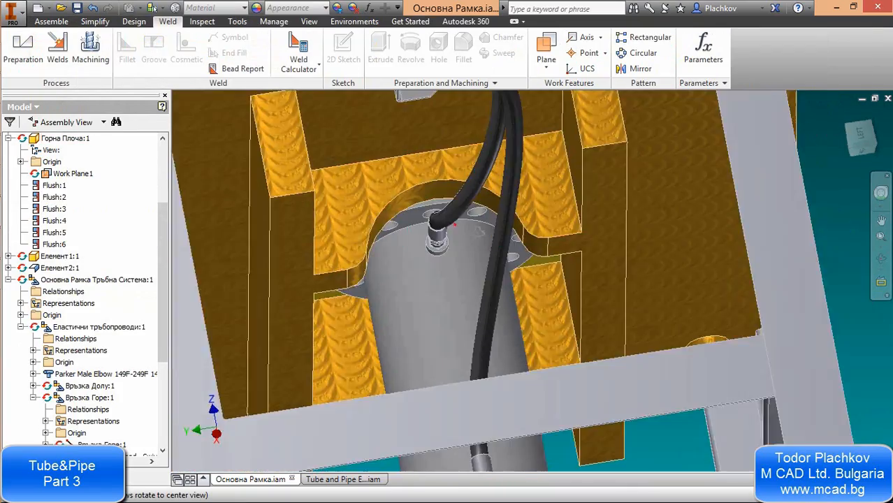
{"action": "left_click", "coordinate": [455, 225]}
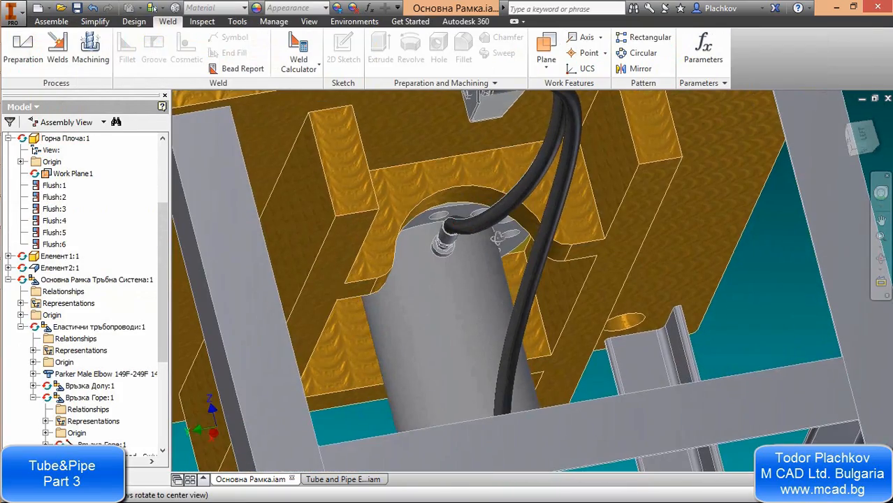
{"action": "middle_click_drag", "start_coordinate": [498, 238], "coordinate": [406, 269], "text": "shift"}
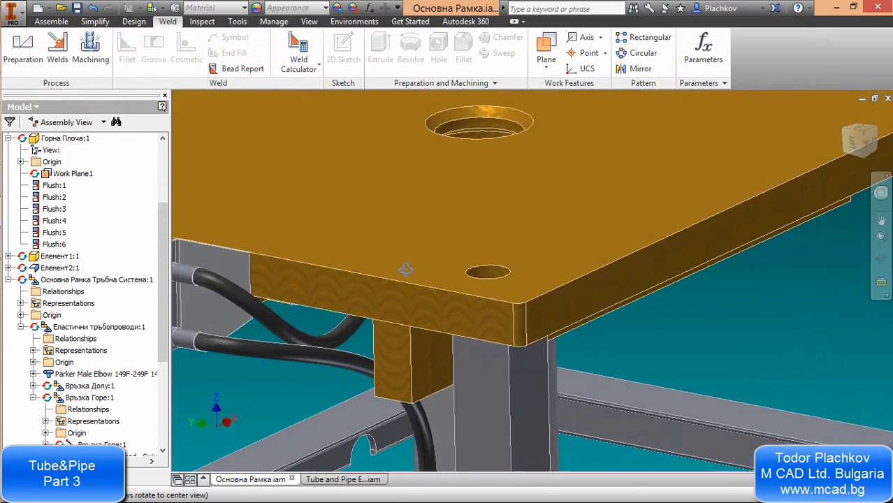
{"action": "scroll", "coordinate": [406, 269], "scroll_direction": "down", "scroll_amount": 5}
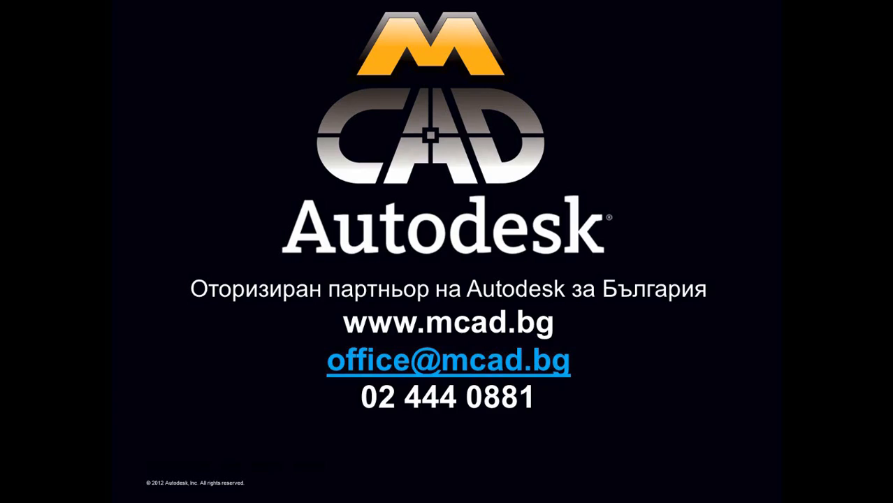